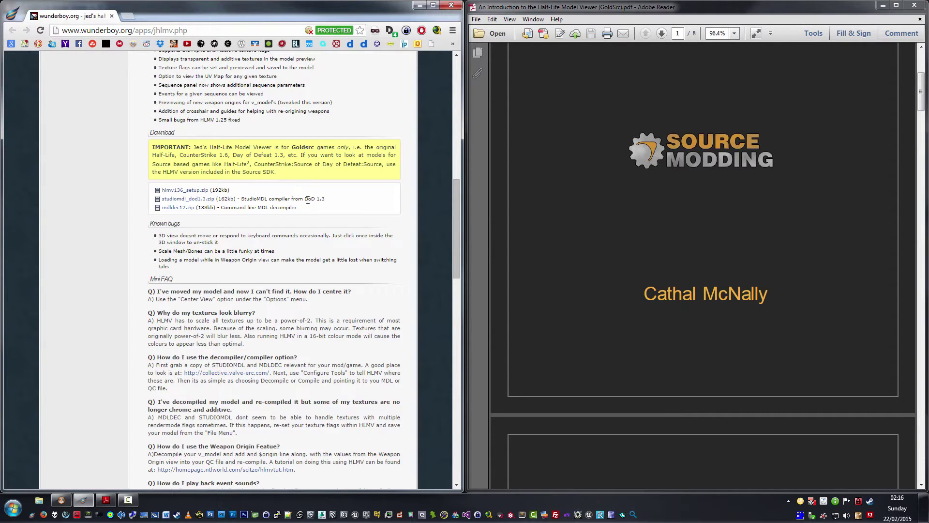
# - Minimise the browser and the PDF document, and enlarge the Half-Life Model Viewer window to fill most of the desktop
pyautogui.click(419, 6)
pyautogui.moveTo(112, 7); pyautogui.dragTo(123, 38)
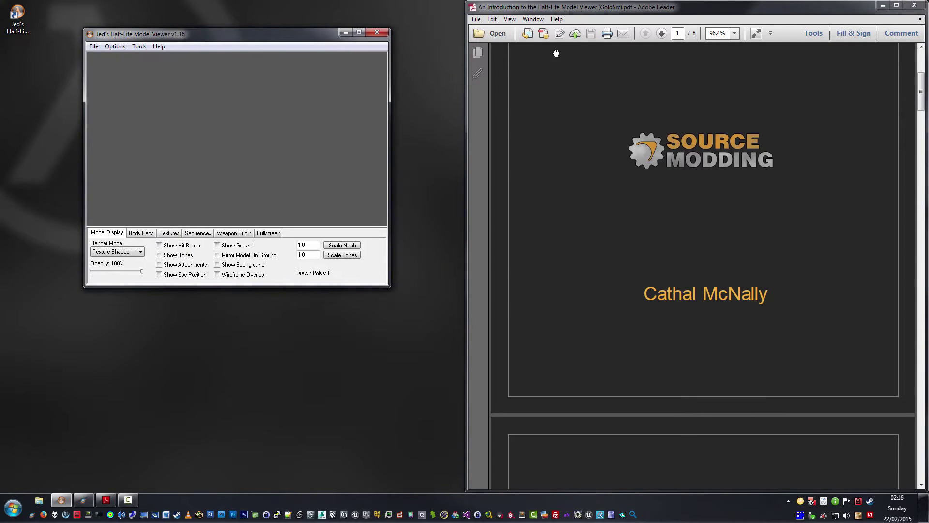
pyautogui.click(883, 5)
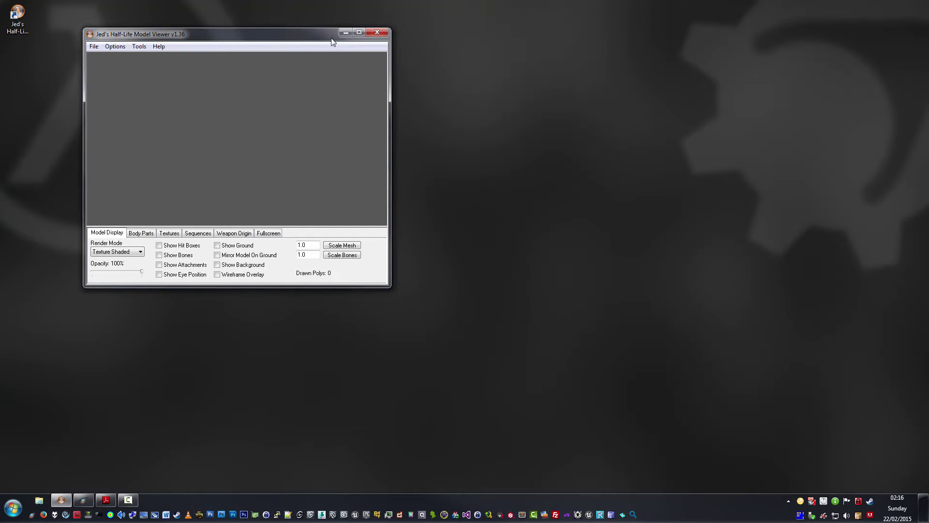
pyautogui.moveTo(324, 36); pyautogui.dragTo(301, 18)
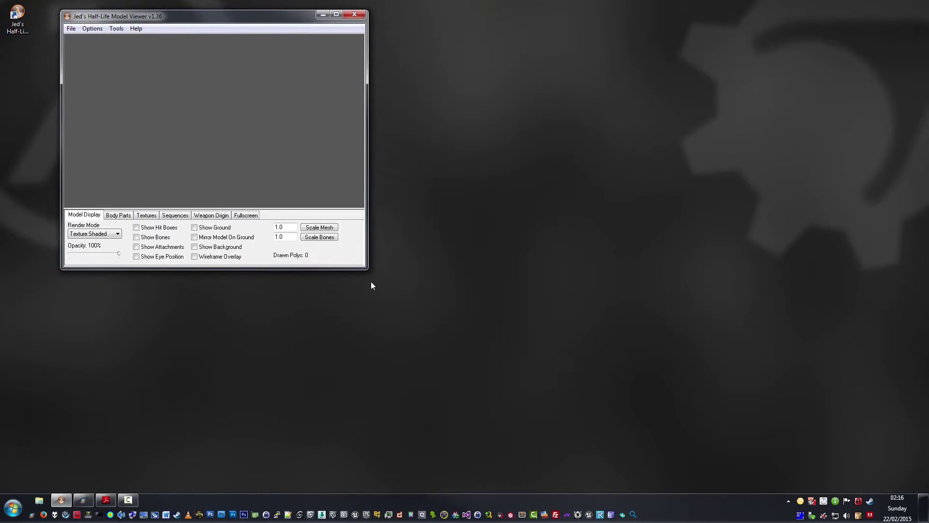
pyautogui.moveTo(364, 267); pyautogui.dragTo(792, 467)
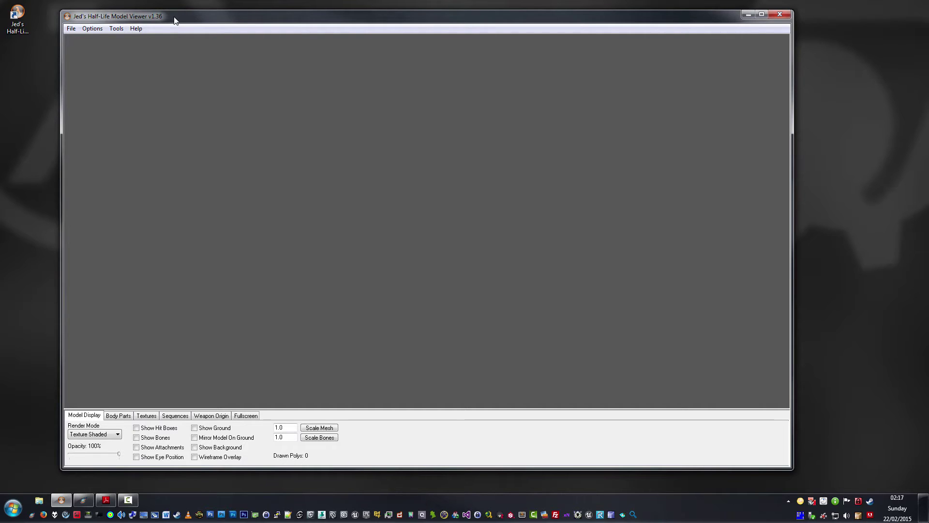
pyautogui.moveTo(183, 20); pyautogui.dragTo(172, 19)
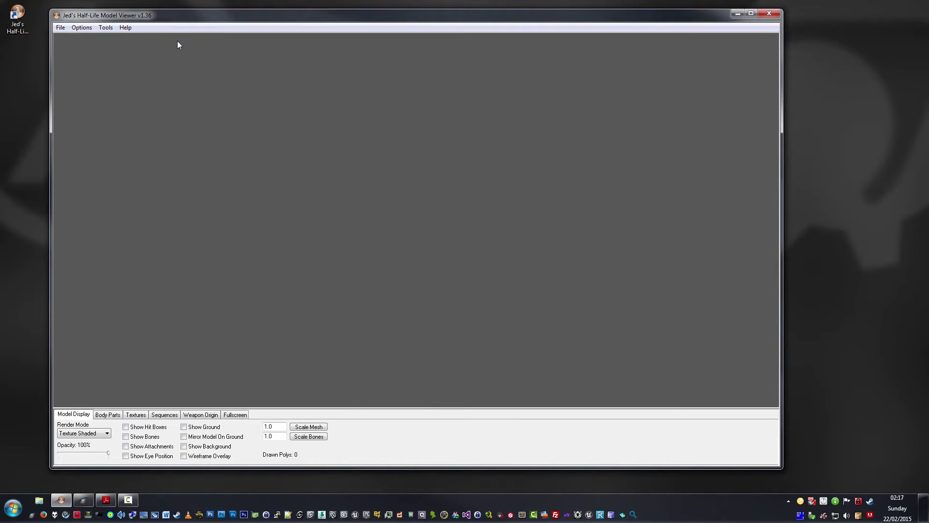
# - Load the agrunt.mdl model from the Half-Life valve models folder
pyautogui.click(60, 27)
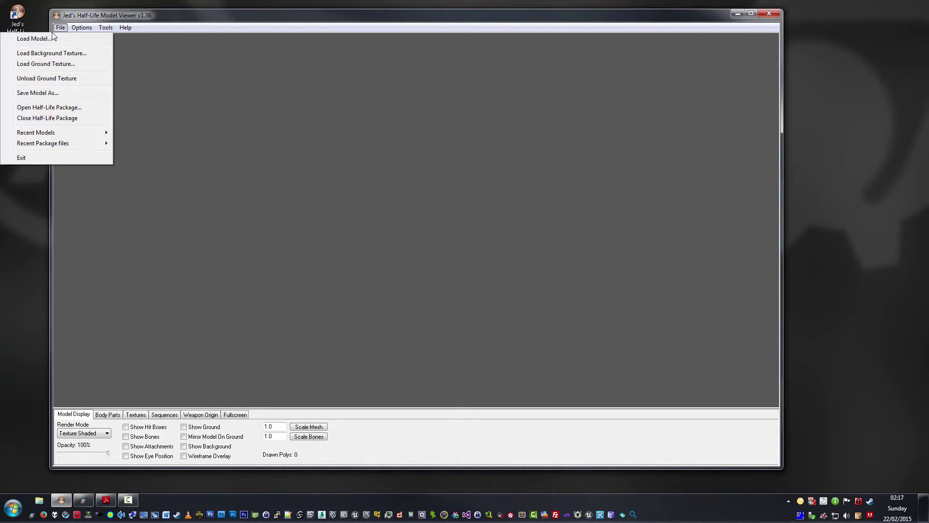
pyautogui.click(63, 37)
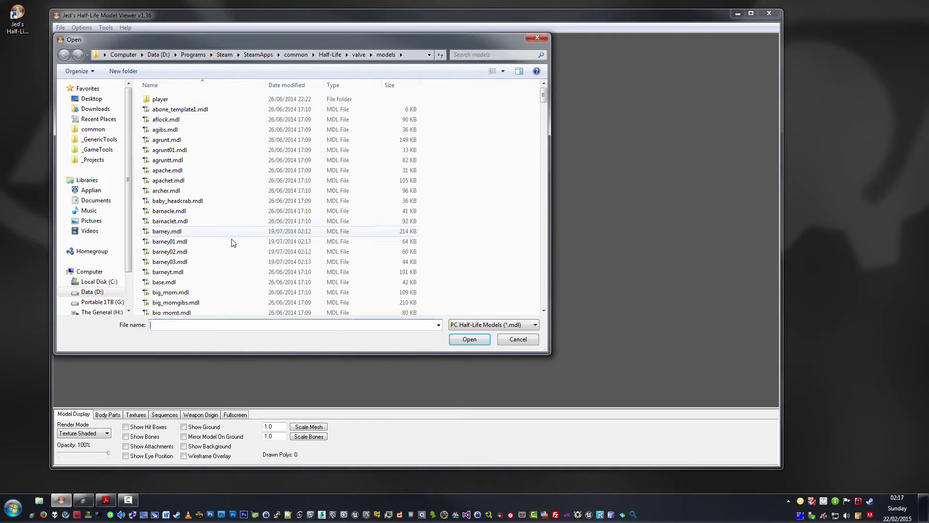
pyautogui.click(179, 140)
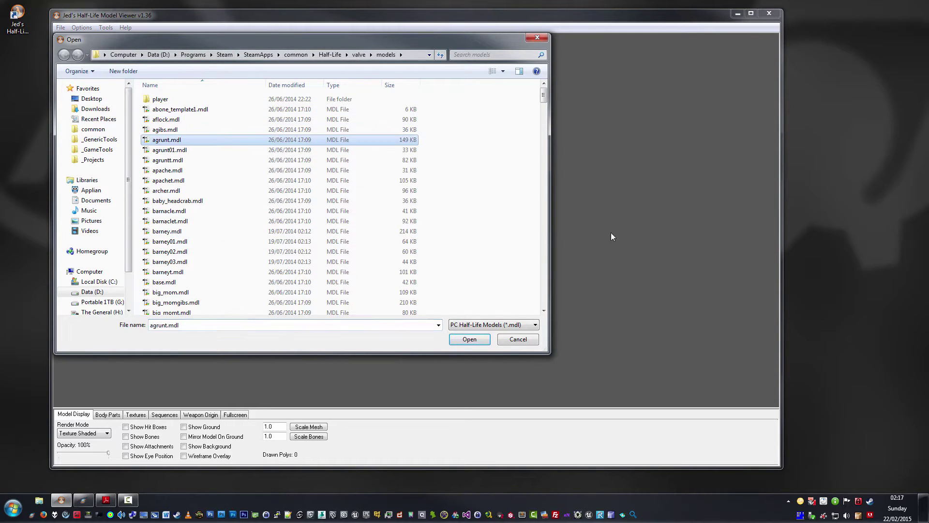
pyautogui.click(470, 340)
# - Examine the loaded alien model from several angles and distances by rotating and zooming it
pyautogui.moveTo(439, 276); pyautogui.dragTo(454, 280)
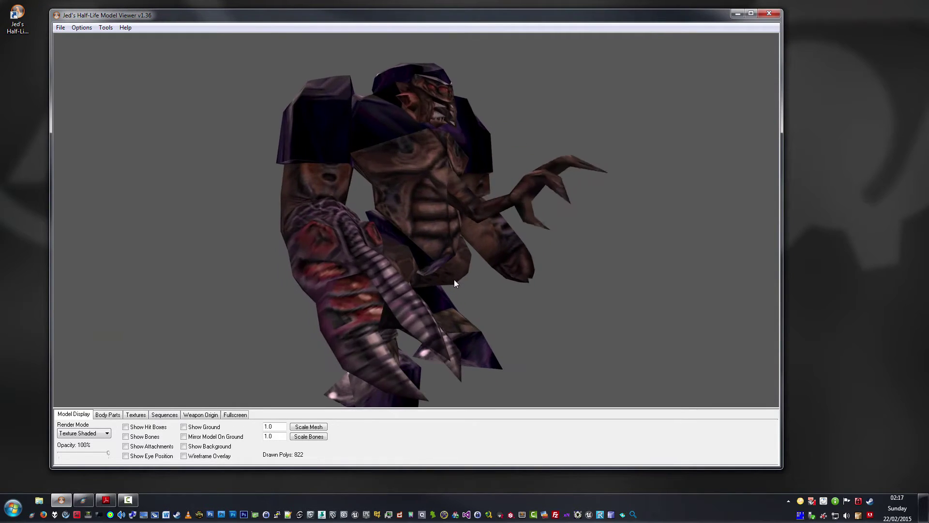
pyautogui.moveTo(453, 280)
pyautogui.mouseDown(button='right')
pyautogui.moveTo(451, 268)
pyautogui.moveTo(452, 283)
pyautogui.mouseUp(button='right')
pyautogui.moveTo(451, 284); pyautogui.dragTo(419, 279)
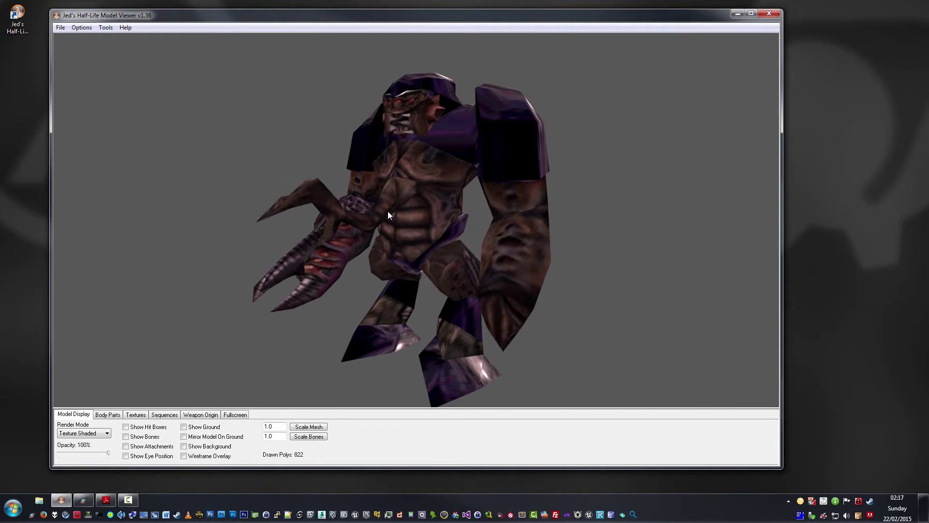
pyautogui.moveTo(388, 210)
pyautogui.mouseDown()
pyautogui.moveTo(420, 218)
pyautogui.moveTo(434, 199)
pyautogui.moveTo(375, 206)
pyautogui.moveTo(455, 235)
pyautogui.moveTo(399, 208)
pyautogui.moveTo(413, 223)
pyautogui.moveTo(378, 193)
pyautogui.moveTo(332, 264)
pyautogui.moveTo(468, 275)
pyautogui.moveTo(460, 218)
pyautogui.moveTo(382, 214)
pyautogui.mouseUp()
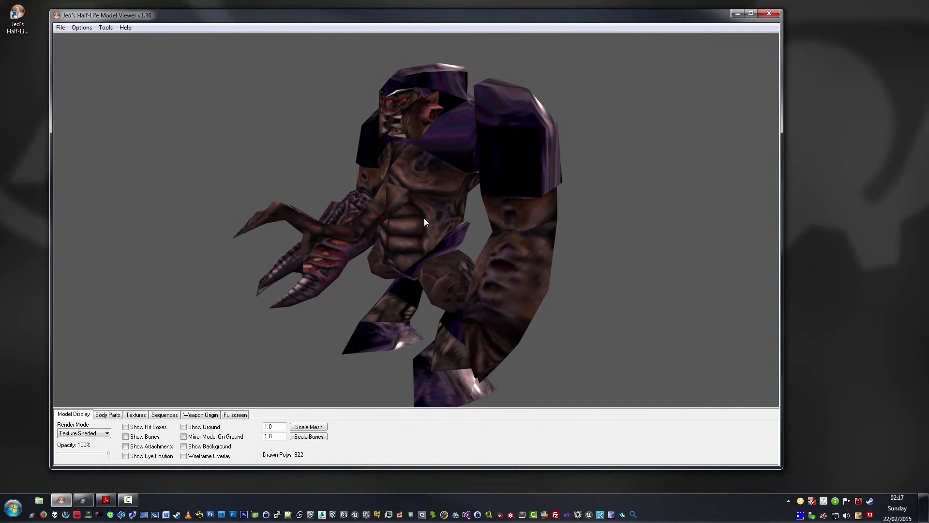
pyautogui.moveTo(423, 218); pyautogui.dragTo(430, 199, button='right')
pyautogui.moveTo(430, 203)
pyautogui.mouseDown()
pyautogui.moveTo(443, 189)
pyautogui.moveTo(403, 189)
pyautogui.moveTo(410, 222)
pyautogui.moveTo(431, 211)
pyautogui.moveTo(415, 196)
pyautogui.moveTo(454, 212)
pyautogui.moveTo(434, 177)
pyautogui.moveTo(421, 219)
pyautogui.moveTo(437, 191)
pyautogui.moveTo(430, 231)
pyautogui.moveTo(429, 196)
pyautogui.moveTo(424, 203)
pyautogui.mouseUp()
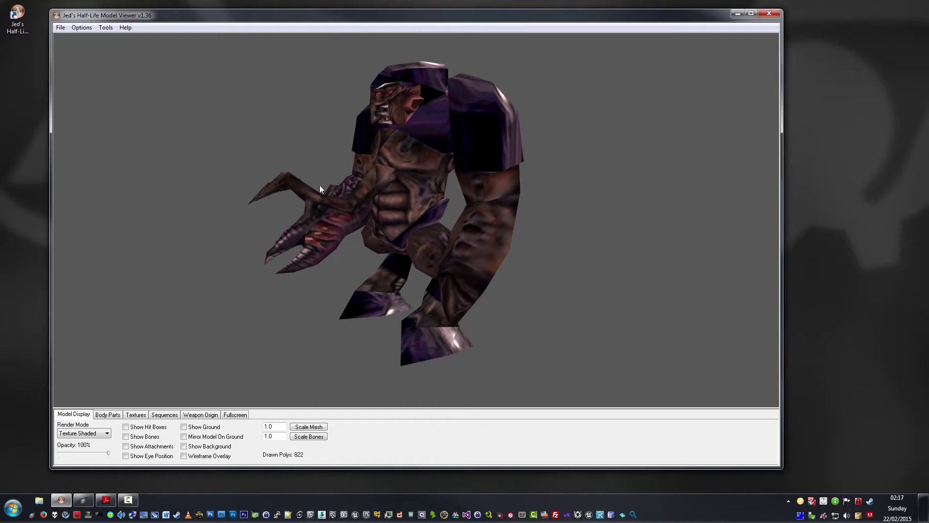
pyautogui.moveTo(381, 169); pyautogui.dragTo(412, 172)
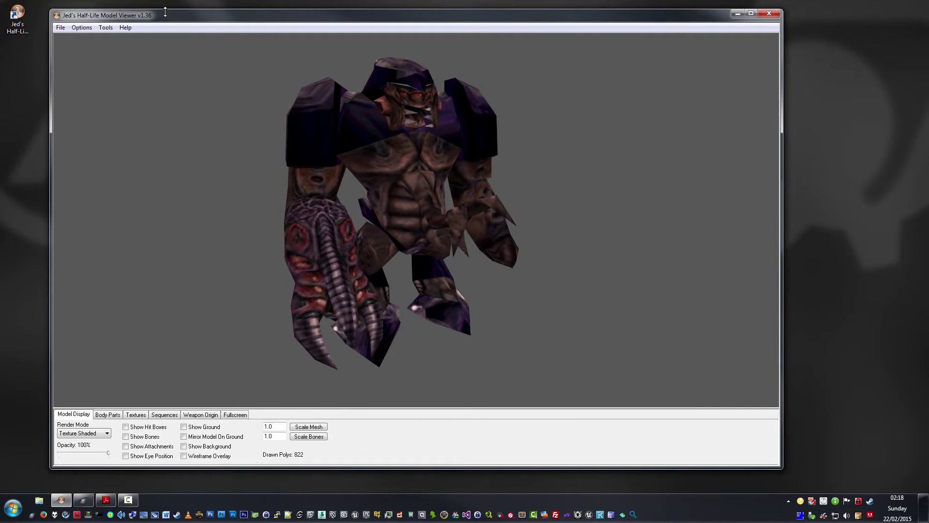
# - Load background.bmp from the Desktop as the background texture behind the model
pyautogui.click(61, 28)
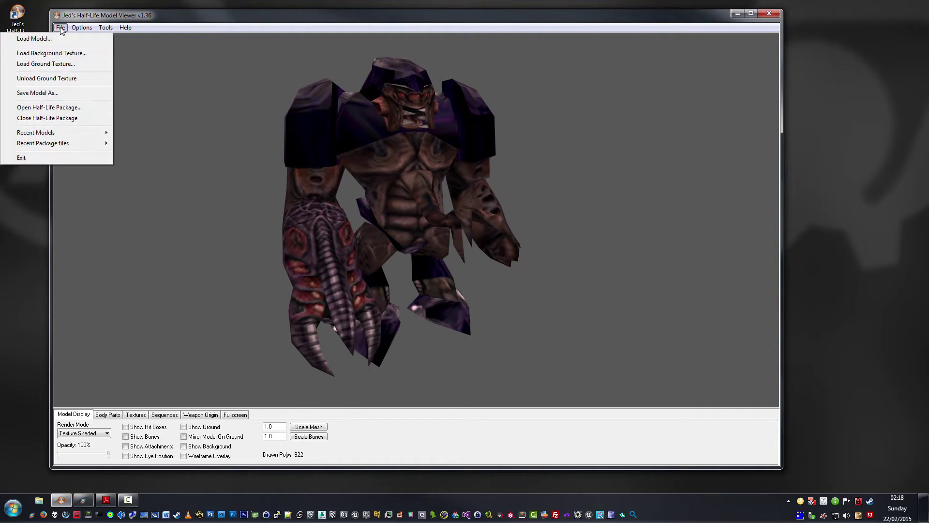
pyautogui.click(71, 54)
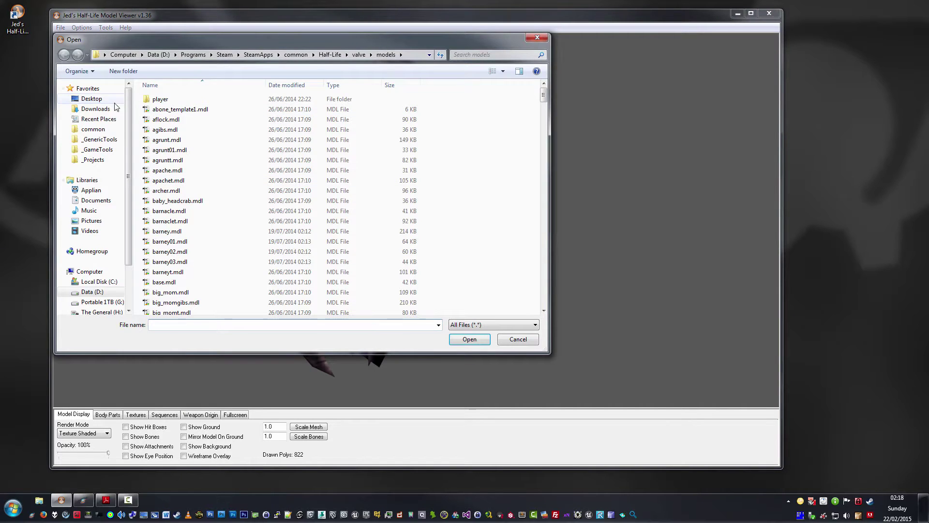
pyautogui.click(436, 227)
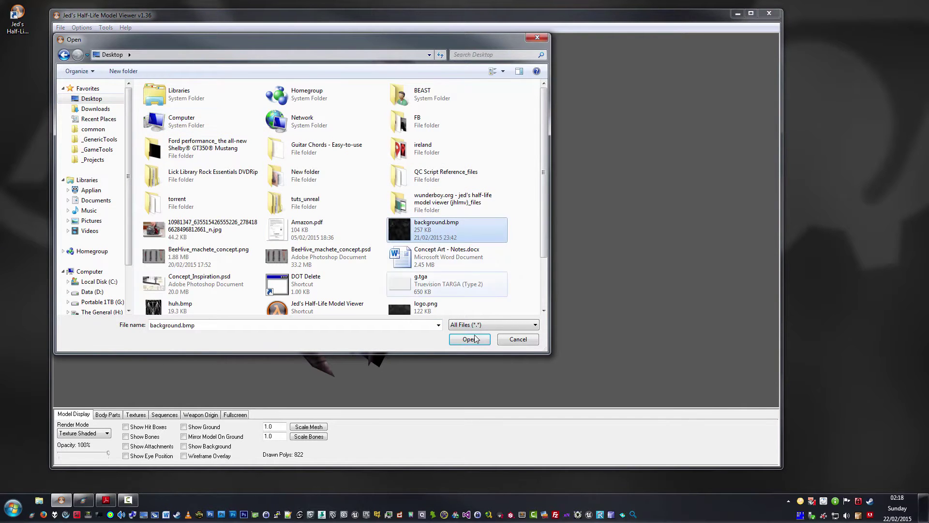
pyautogui.click(469, 338)
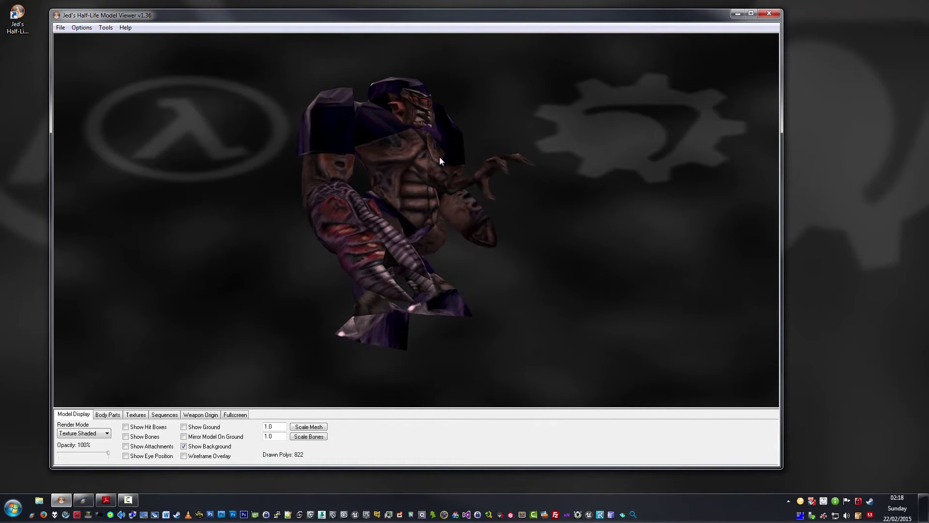
# - Start opening a Half-Life package and browse to the Half-Life valve folder inside Steam's common folder
pyautogui.click(60, 27)
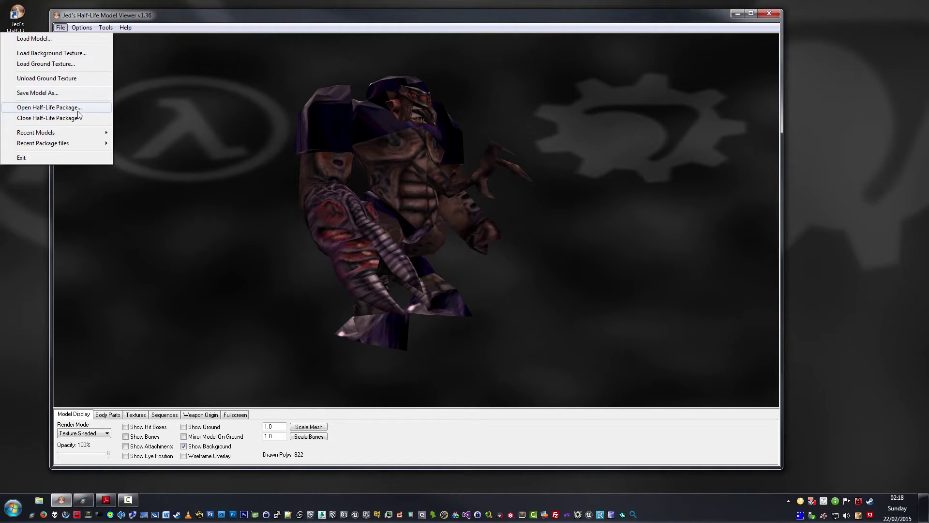
pyautogui.click(44, 111)
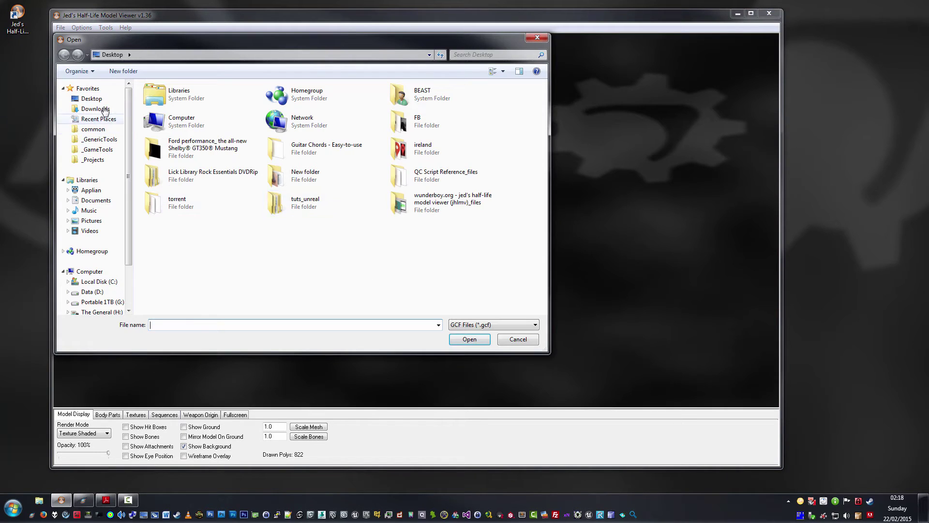
pyautogui.click(96, 130)
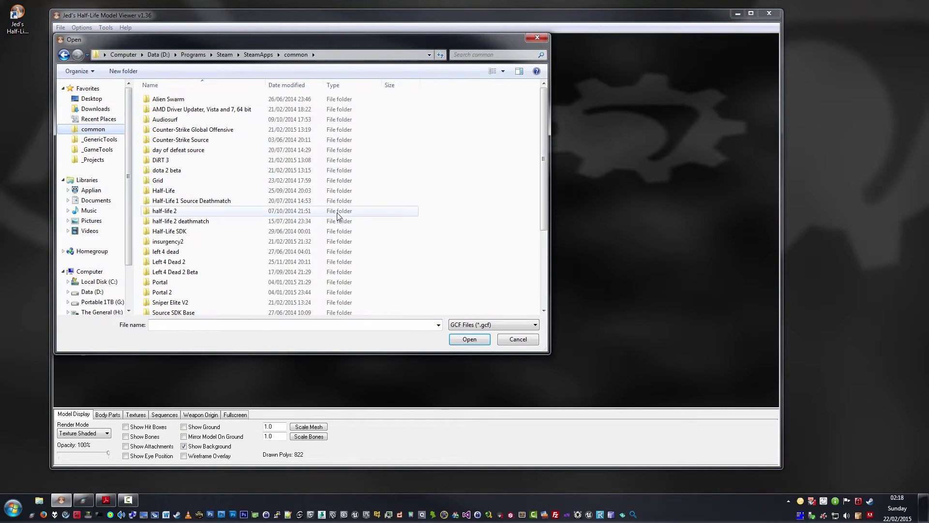
pyautogui.doubleClick(172, 190)
pyautogui.doubleClick(160, 262)
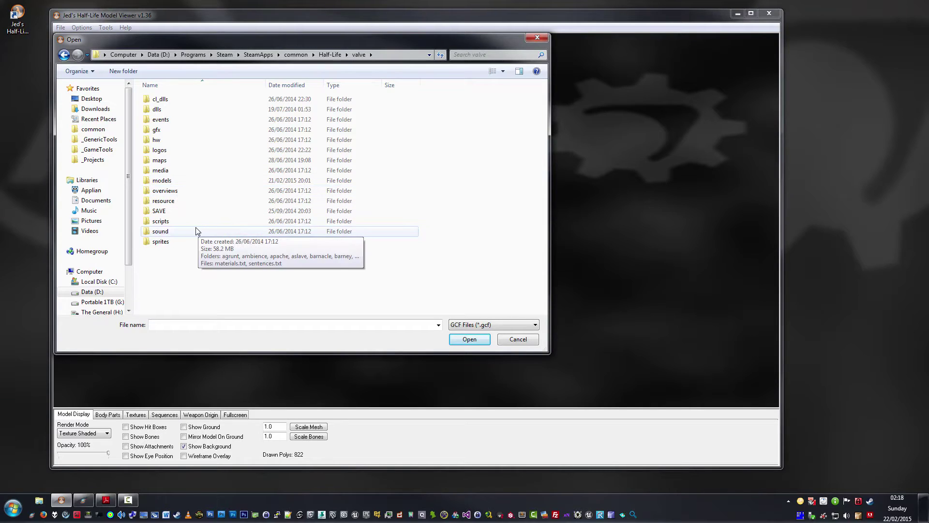
# - Look for GCF and PAK packages in the valve folder, and for PAK packages in its maps subfolder
pyautogui.click(494, 327)
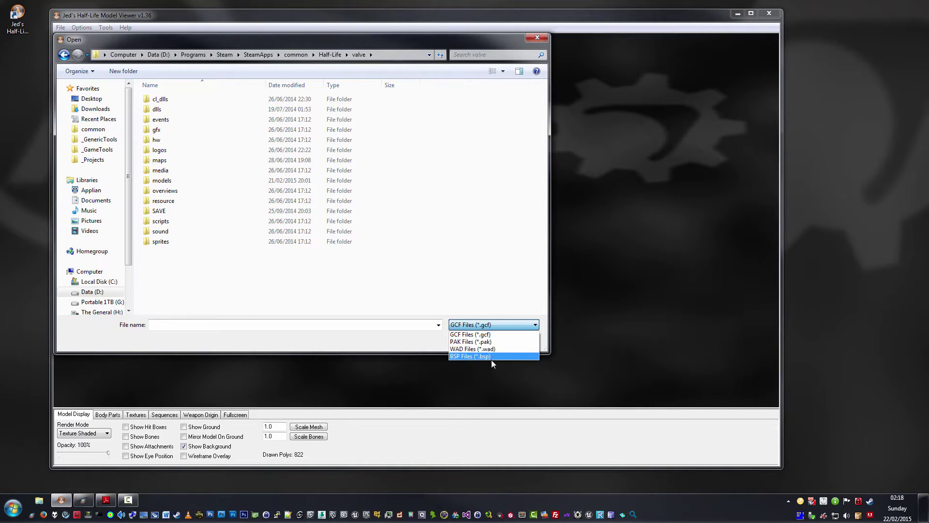
pyautogui.click(497, 333)
pyautogui.click(496, 324)
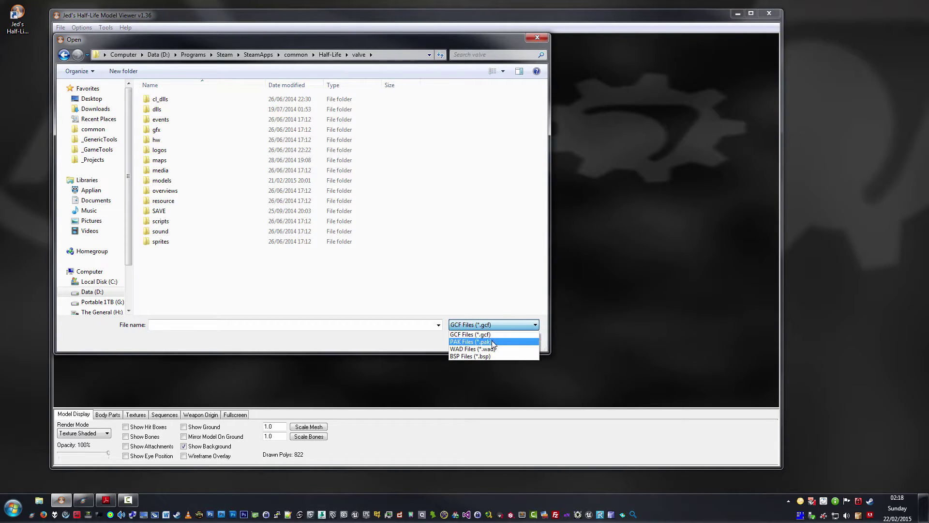
pyautogui.click(493, 342)
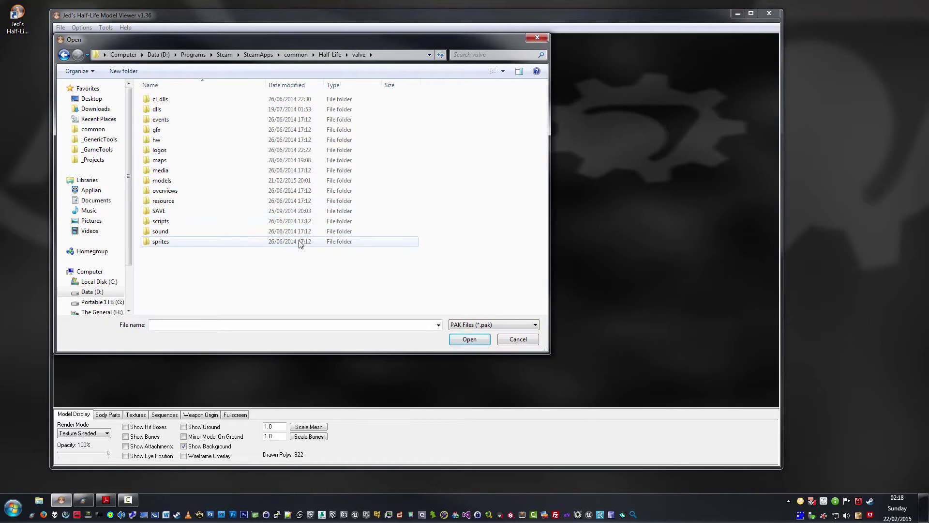
pyautogui.click(486, 325)
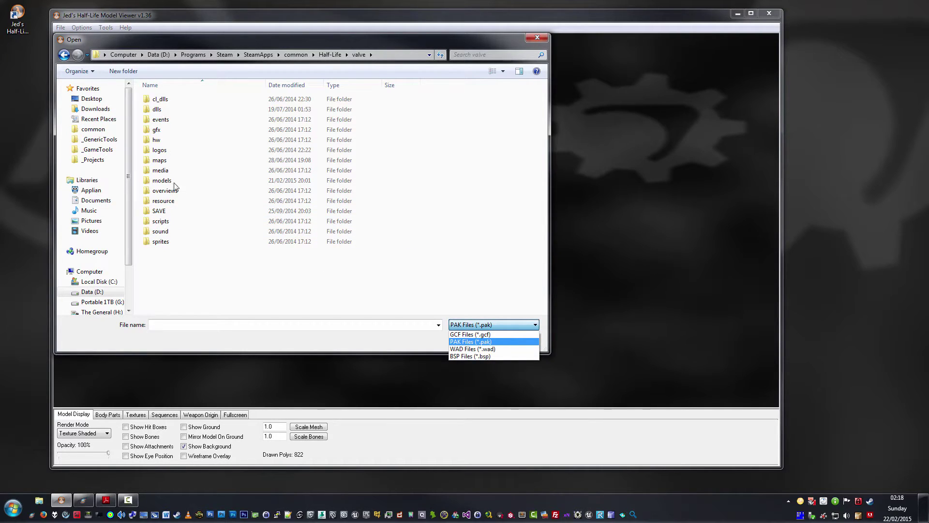
pyautogui.click(159, 160)
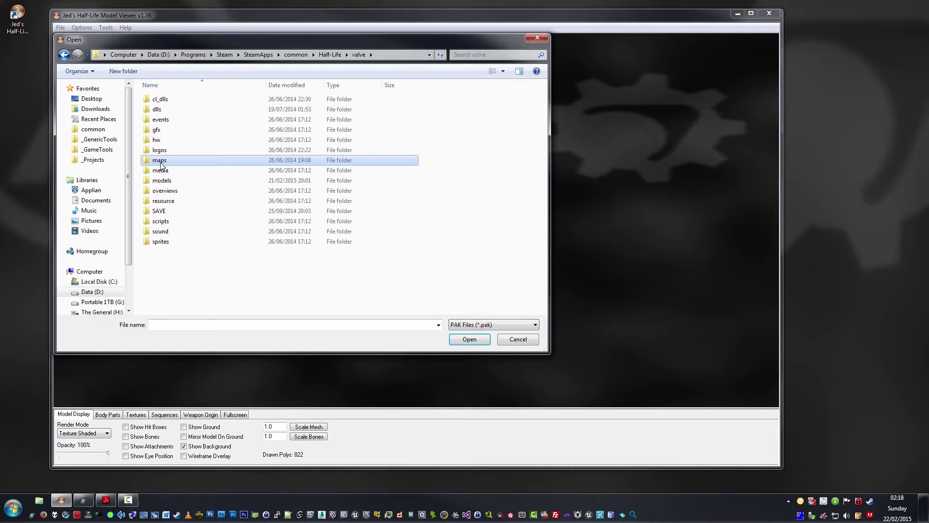
pyautogui.doubleClick(160, 160)
# - Filter the packages to WAD files and open halflife.wad from the valve folder
pyautogui.click(498, 326)
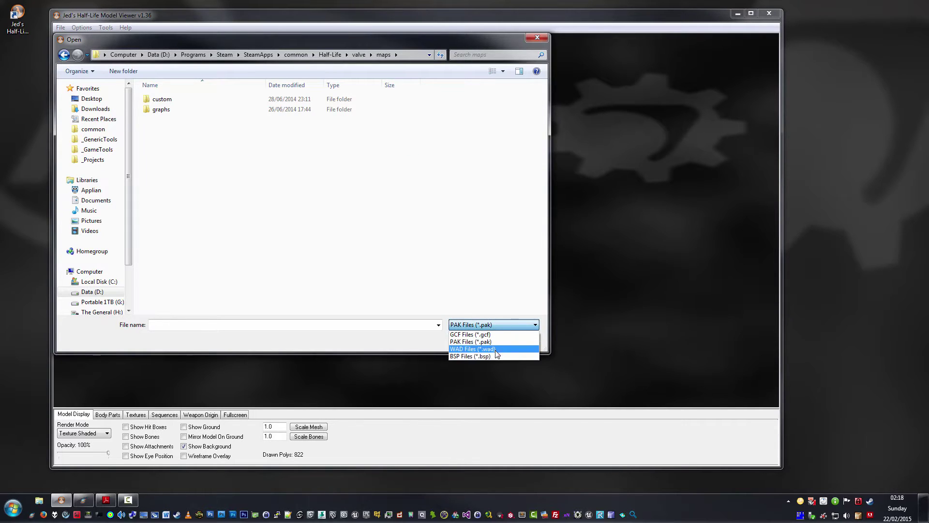
pyautogui.click(496, 351)
pyautogui.click(361, 54)
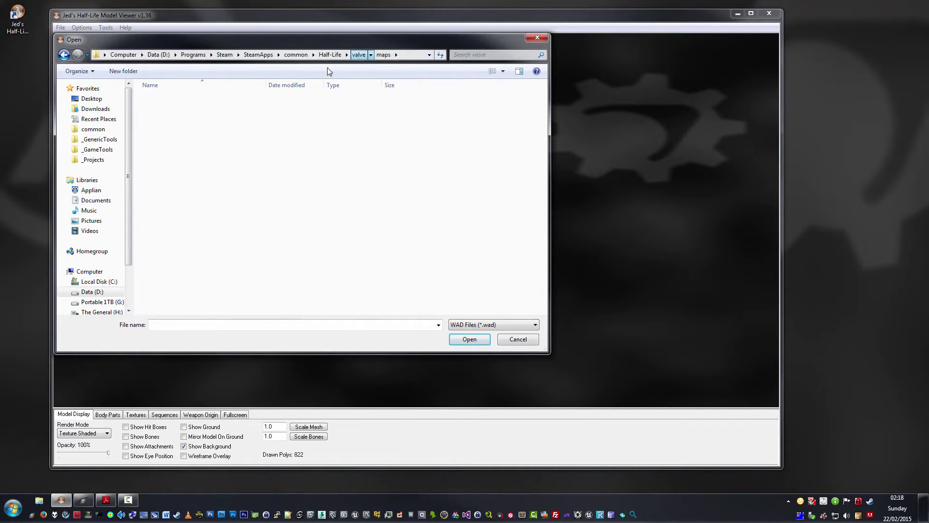
pyautogui.click(174, 261)
pyautogui.scroll(-1, 191, 290)
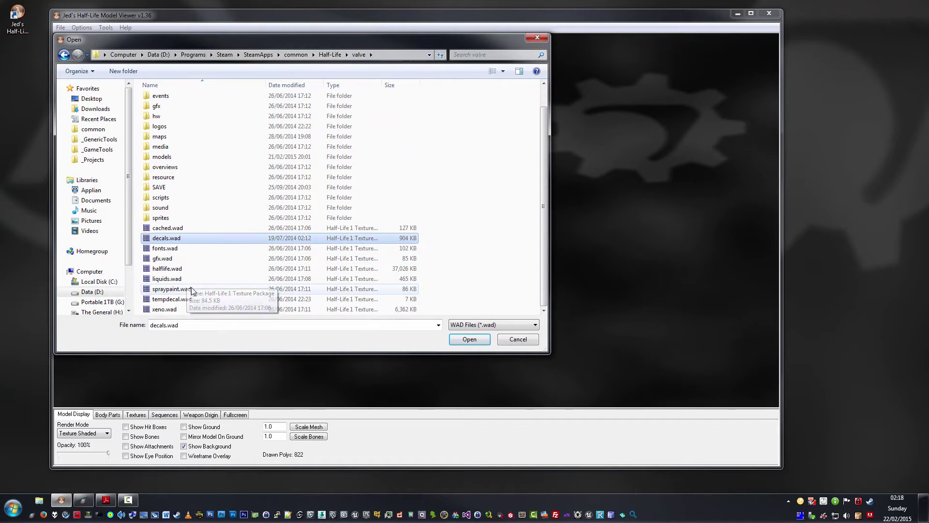
pyautogui.click(174, 268)
pyautogui.click(468, 339)
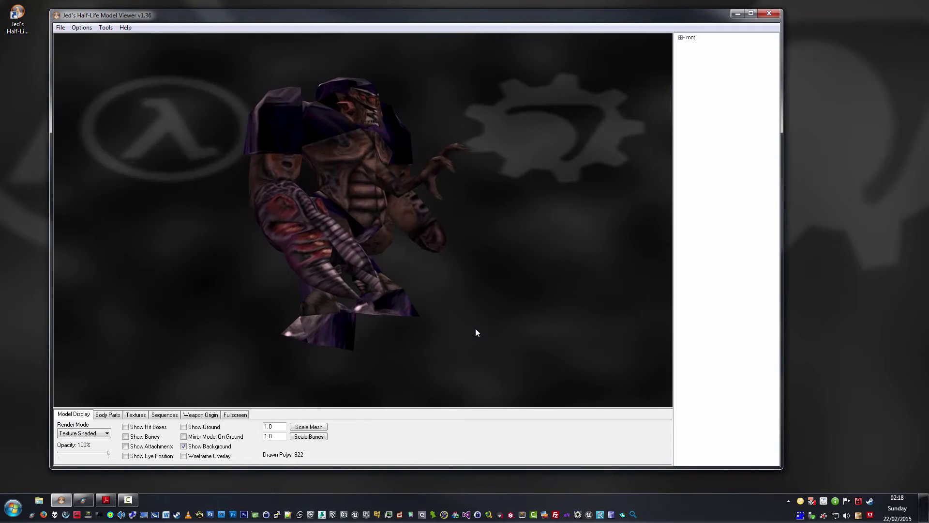
# - Expand the package's root and preview the +0C1A4_SWTCH3.bmp and +0CA1X_BRD2.bmp textures, closing each preview
pyautogui.doubleClick(689, 38)
pyautogui.click(715, 44)
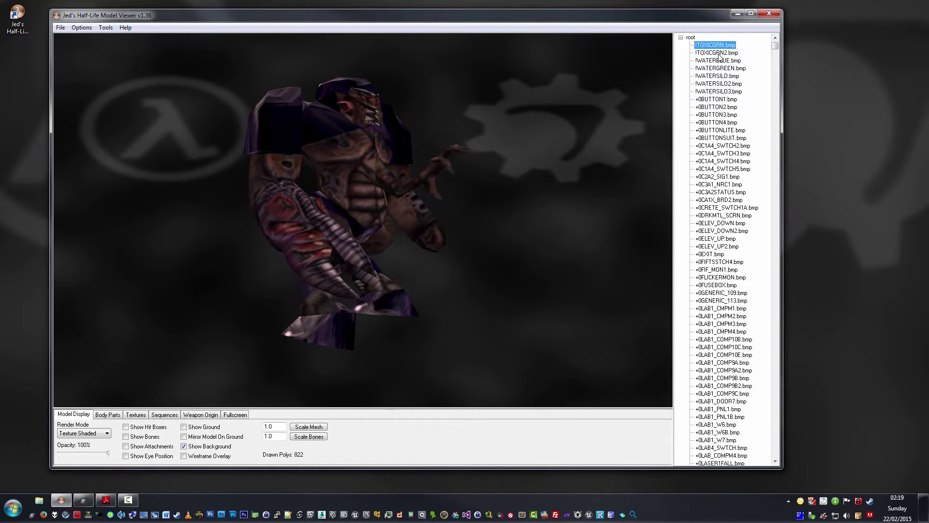
pyautogui.click(716, 52)
pyautogui.click(720, 131)
pyautogui.click(719, 184)
pyautogui.doubleClick(723, 153)
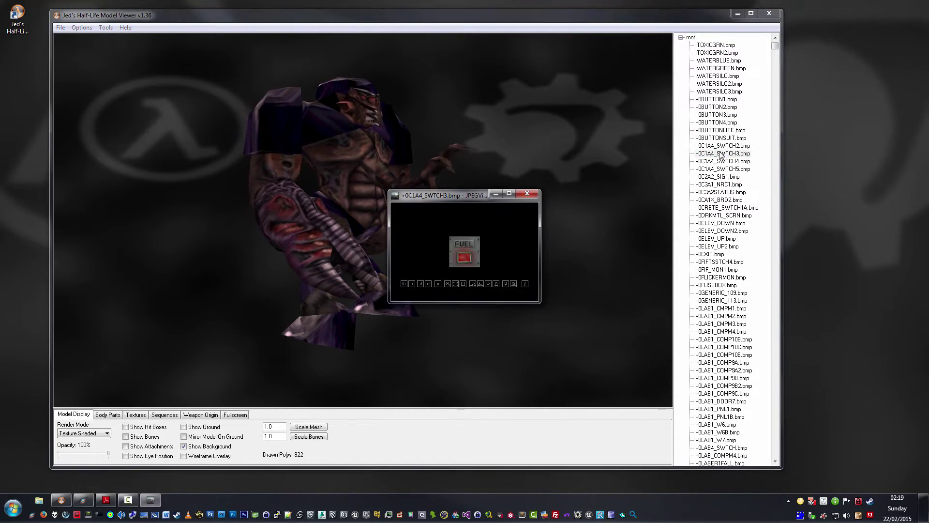
pyautogui.moveTo(446, 202); pyautogui.dragTo(207, 114)
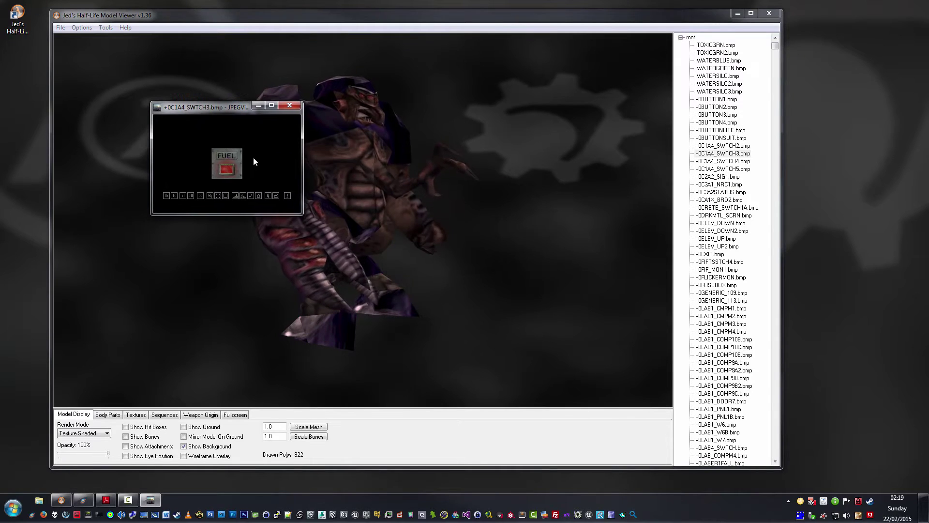
pyautogui.click(288, 107)
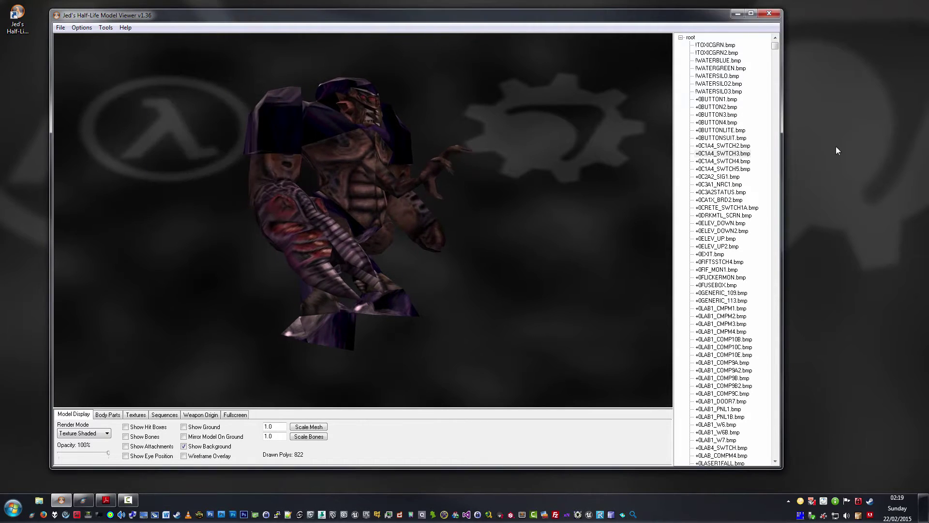
pyautogui.doubleClick(720, 200)
pyautogui.click(528, 194)
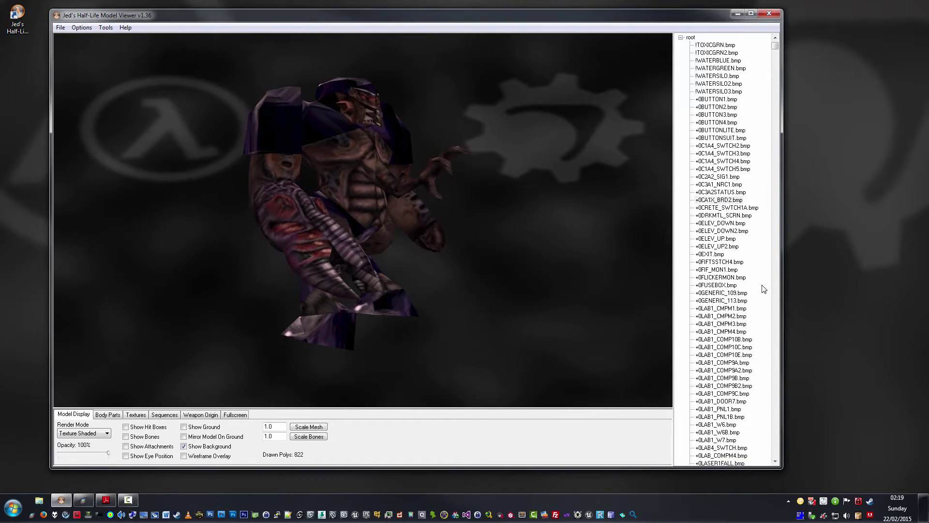
# - Preview the +0FUSEBOX.bmp texture, close the preview, and check which file actions are offered for textures in the package
pyautogui.doubleClick(716, 285)
pyautogui.click(527, 194)
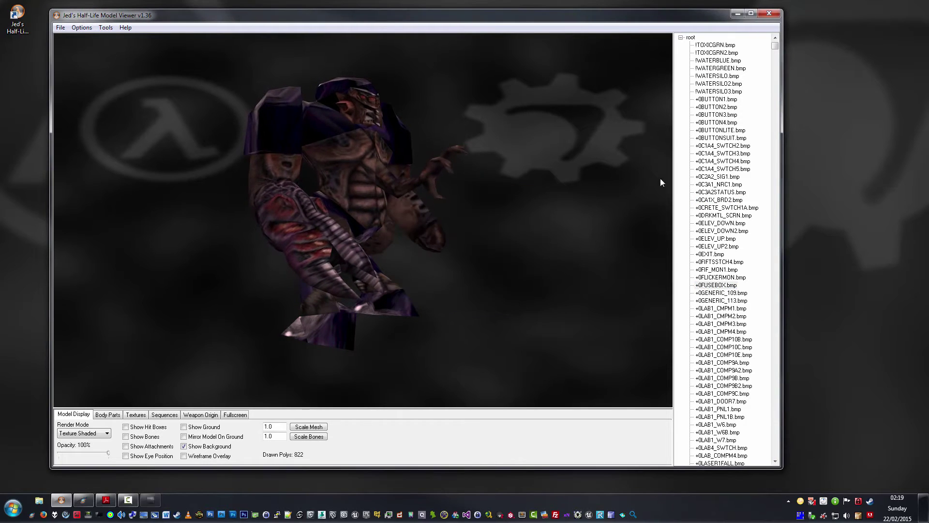
pyautogui.rightClick(715, 126)
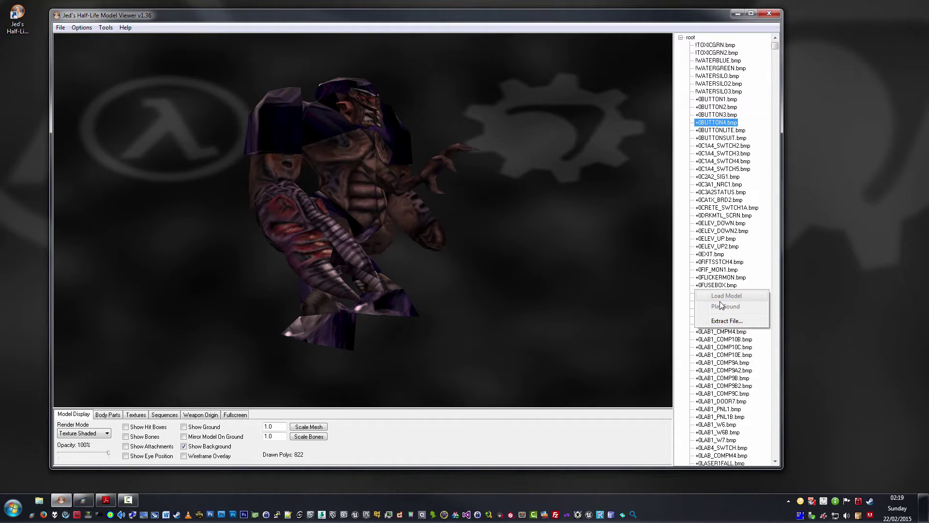
pyautogui.click(721, 231)
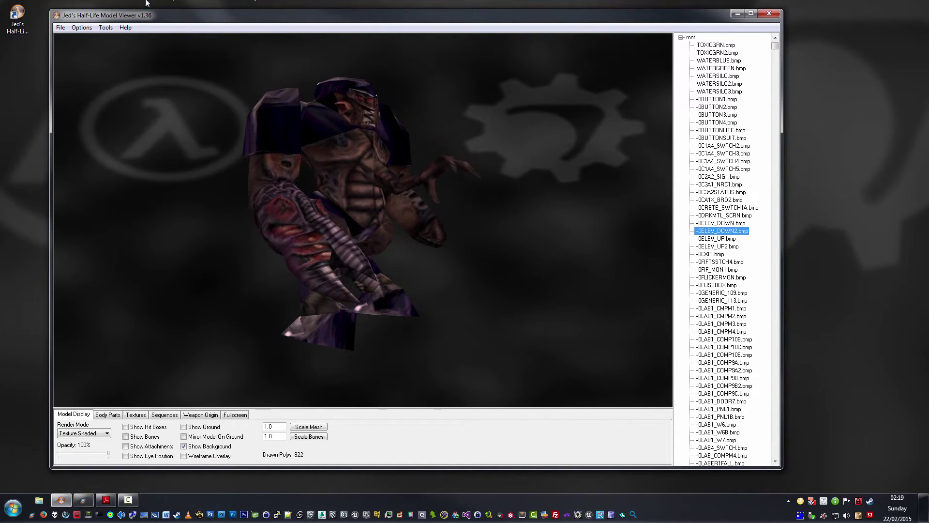
# - Close the Half-Life package and look at the list of recent package files
pyautogui.click(82, 27)
pyautogui.moveTo(61, 28)
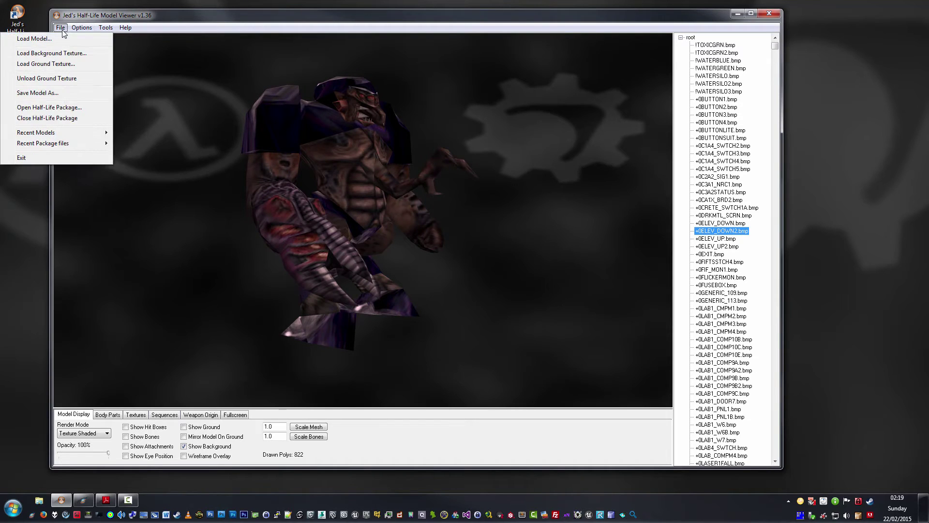
pyautogui.click(22, 120)
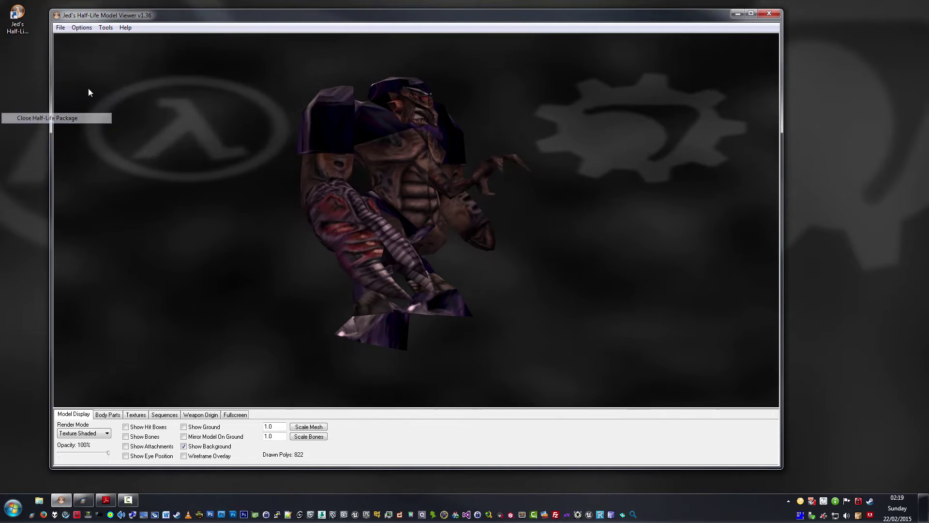
pyautogui.click(61, 28)
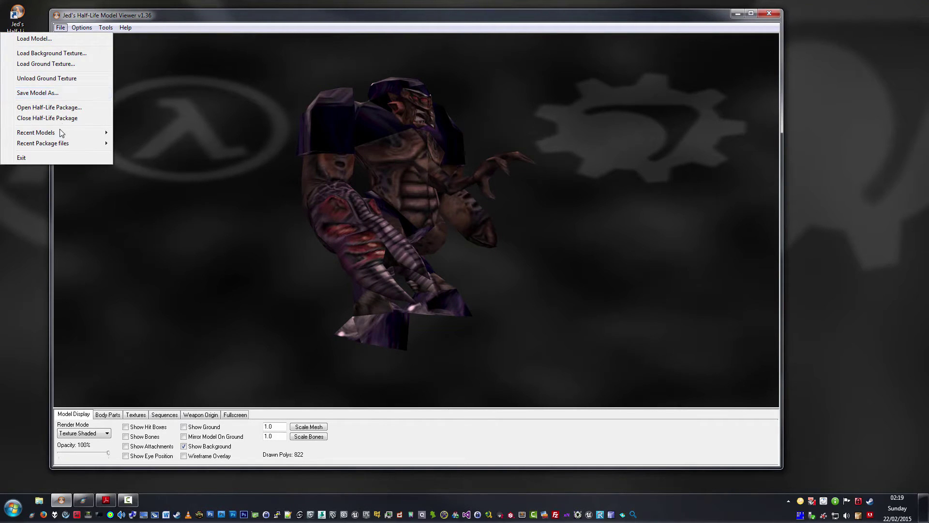
pyautogui.moveTo(62, 133)
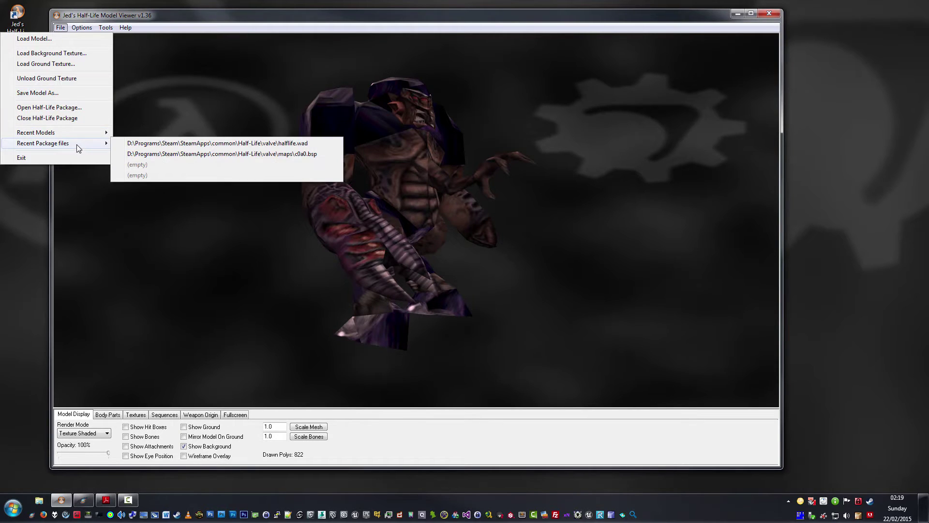
# - Set the background colour to dark grey (RGB 63, 63, 63) and hide the background texture
pyautogui.moveTo(81, 28)
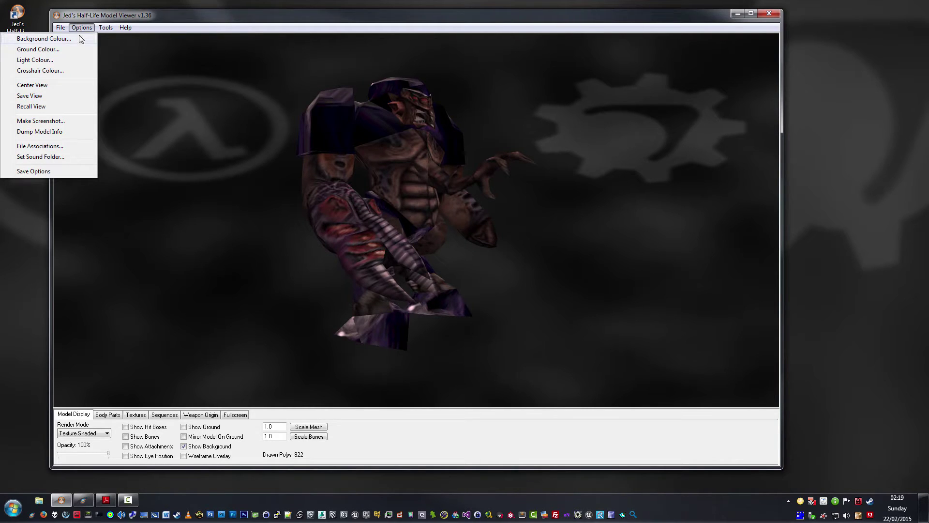
pyautogui.click(81, 38)
pyautogui.click(141, 83)
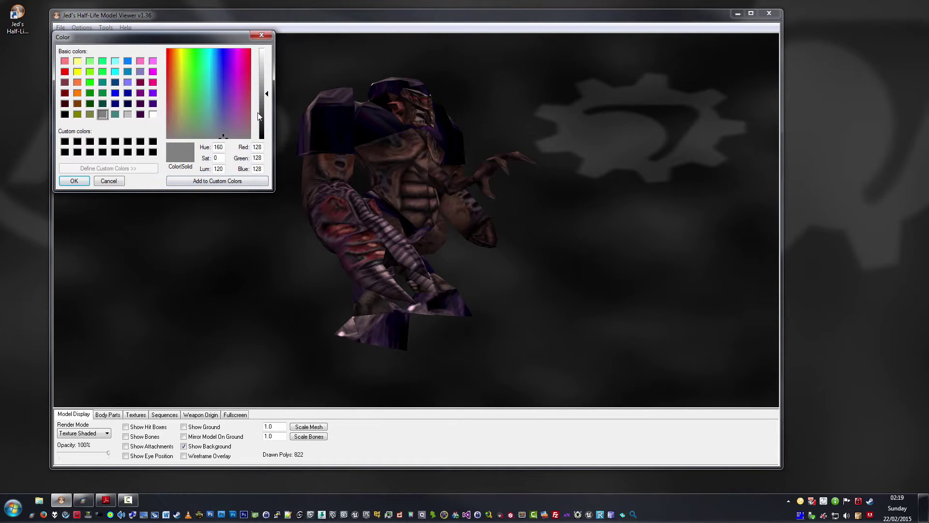
pyautogui.moveTo(267, 95); pyautogui.dragTo(266, 117)
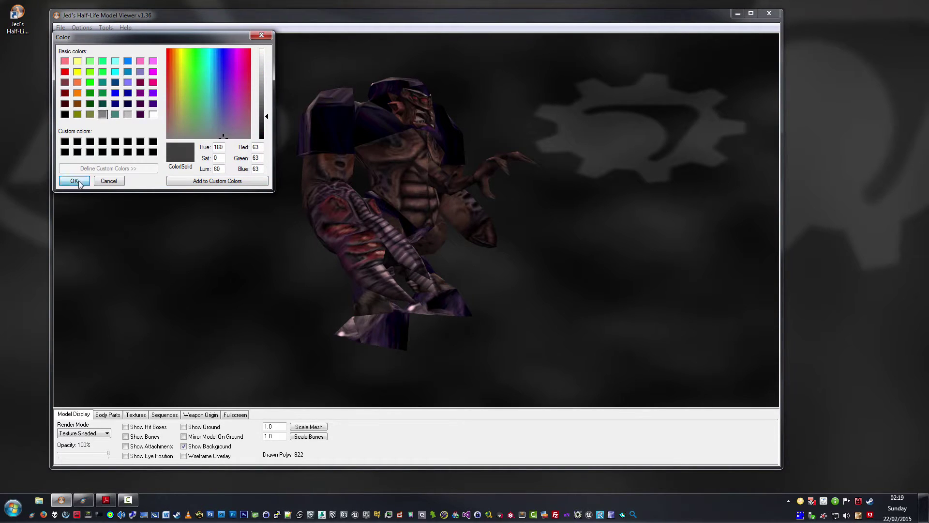
pyautogui.click(74, 181)
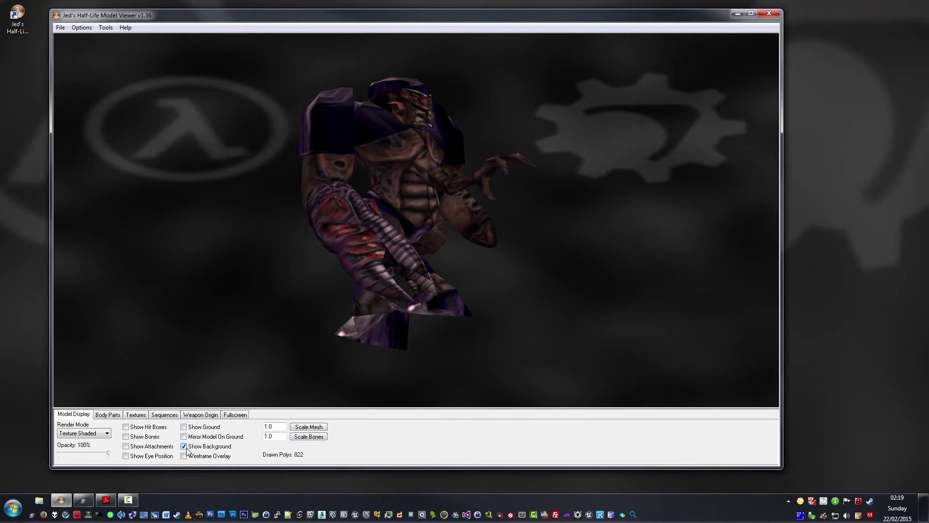
pyautogui.click(187, 448)
pyautogui.moveTo(448, 231); pyautogui.dragTo(402, 235)
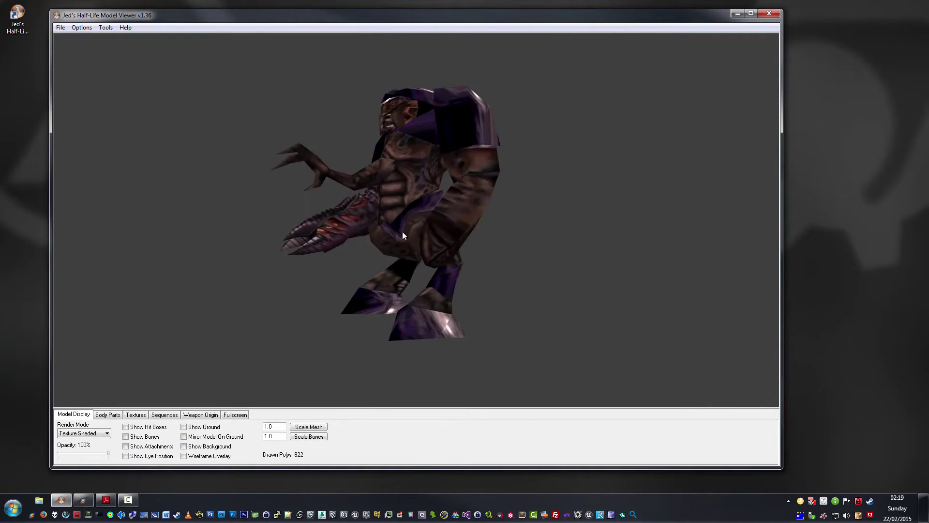
# - Set the background colour to red (RGB 255, 0, 0)
pyautogui.click(86, 28)
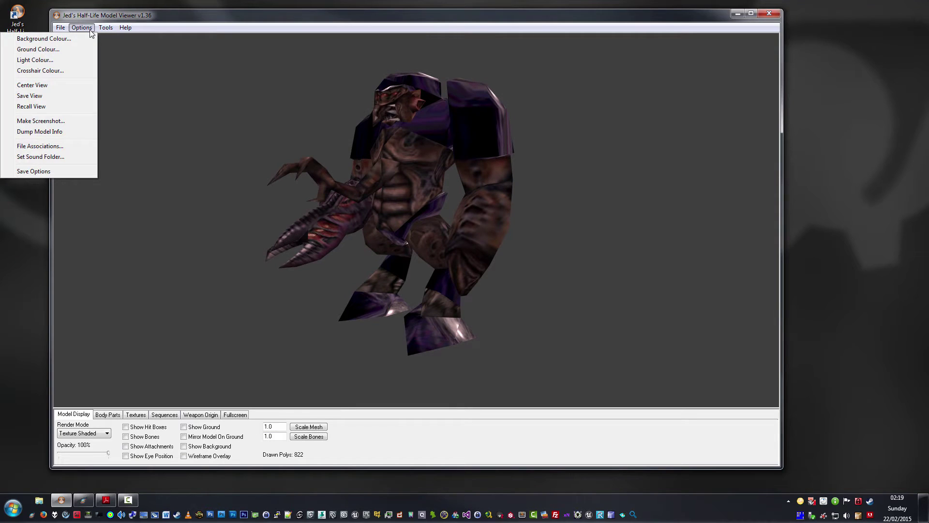
pyautogui.click(83, 42)
pyautogui.click(67, 68)
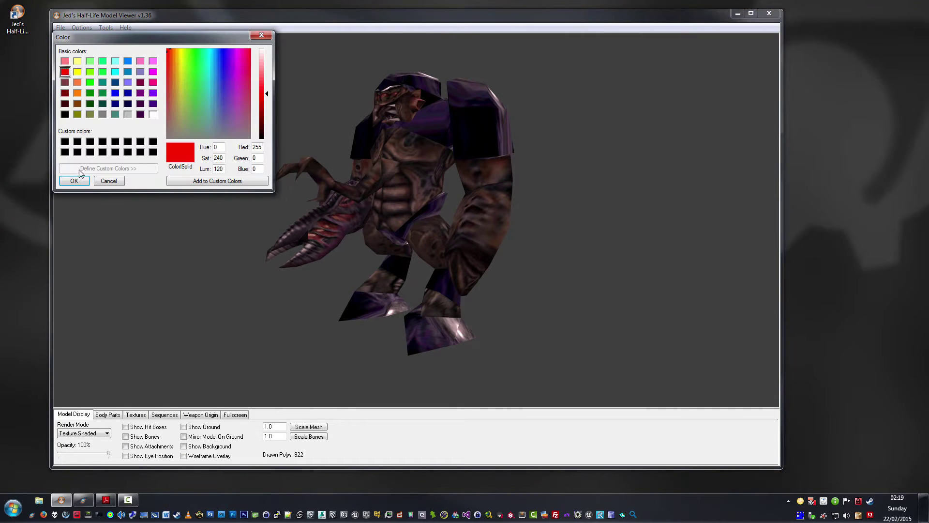
pyautogui.click(76, 179)
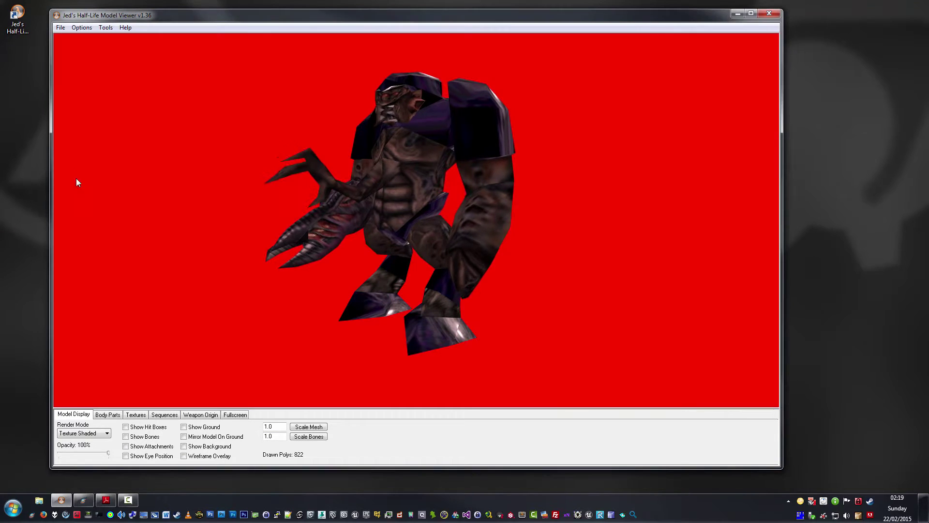
# - Set the background colour to mid grey (RGB 128, 128, 128)
pyautogui.click(90, 28)
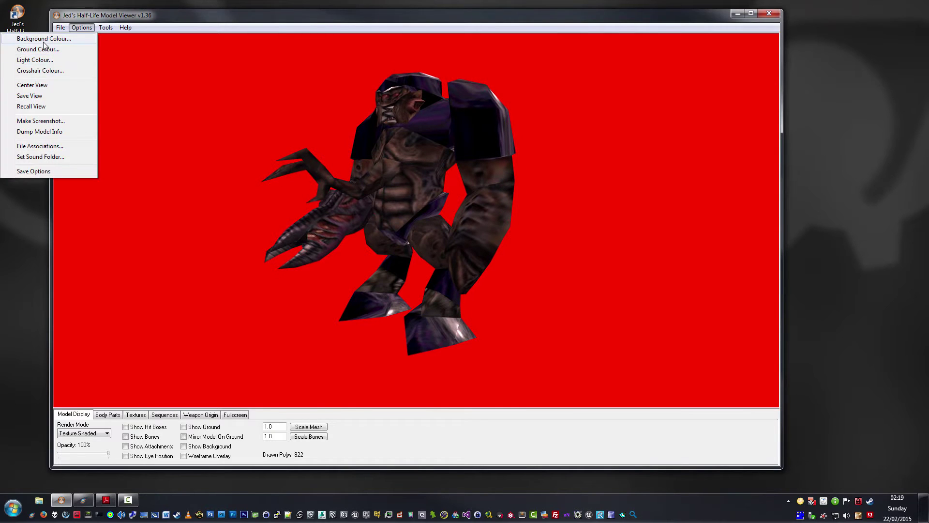
pyautogui.click(43, 41)
pyautogui.click(101, 116)
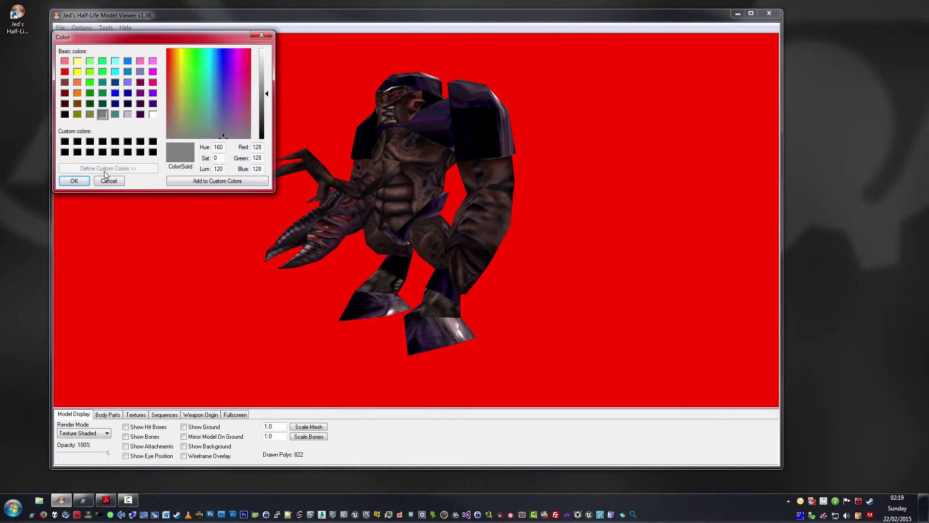
pyautogui.click(74, 181)
pyautogui.moveTo(330, 193)
pyautogui.mouseDown()
pyautogui.moveTo(380, 198)
pyautogui.moveTo(331, 194)
pyautogui.mouseUp()
# - Accept the existing ground colour and show the ground beneath the model
pyautogui.click(82, 28)
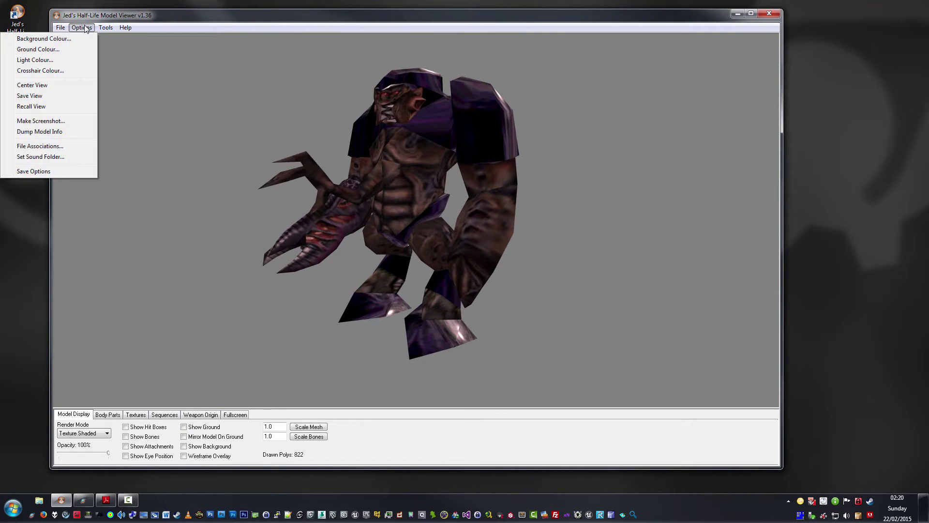
pyautogui.click(71, 49)
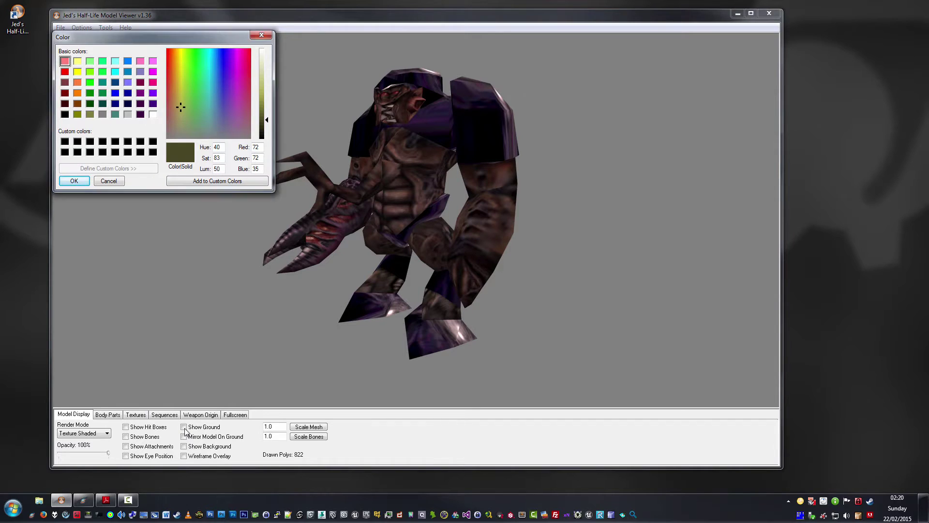
pyautogui.click(74, 181)
pyautogui.click(184, 427)
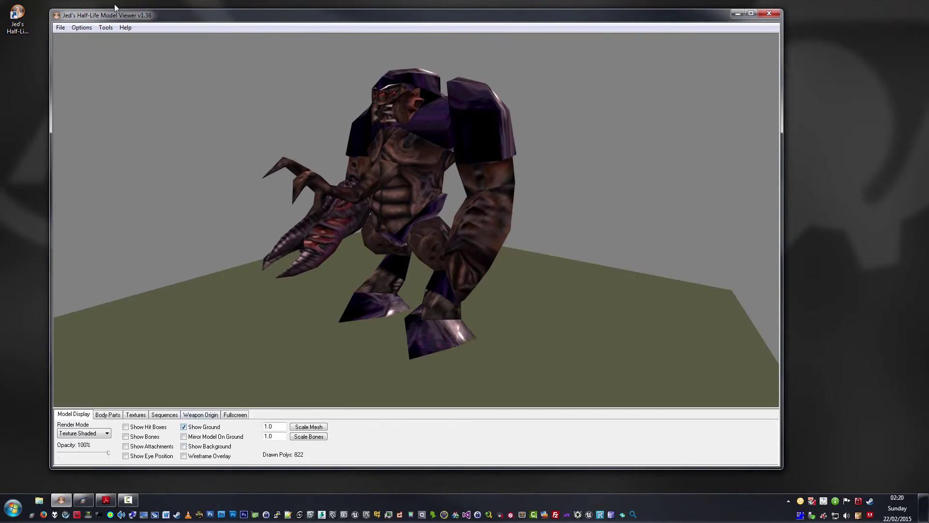
pyautogui.moveTo(242, 232); pyautogui.dragTo(268, 230)
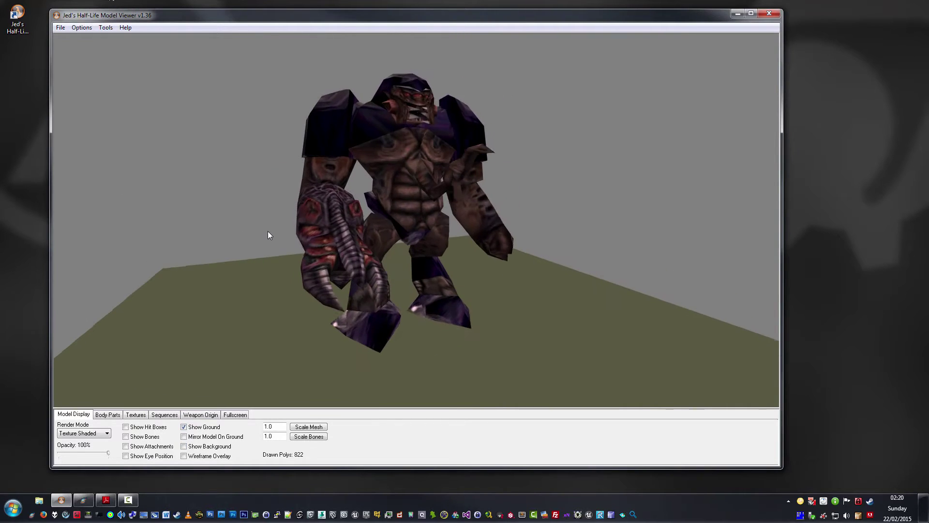
# - Set the ground colour to a medium green from the basic colours and view the model on it
pyautogui.click(87, 30)
pyautogui.click(38, 49)
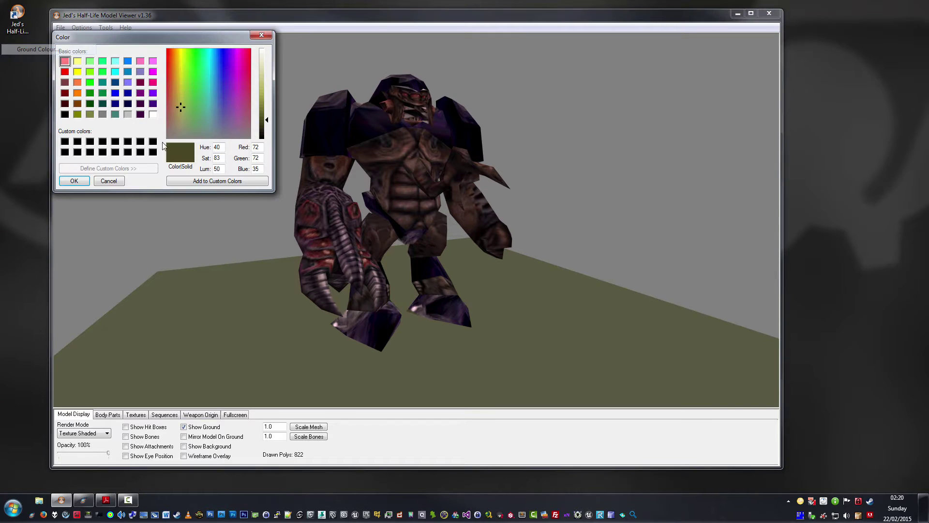
pyautogui.click(102, 93)
pyautogui.click(82, 180)
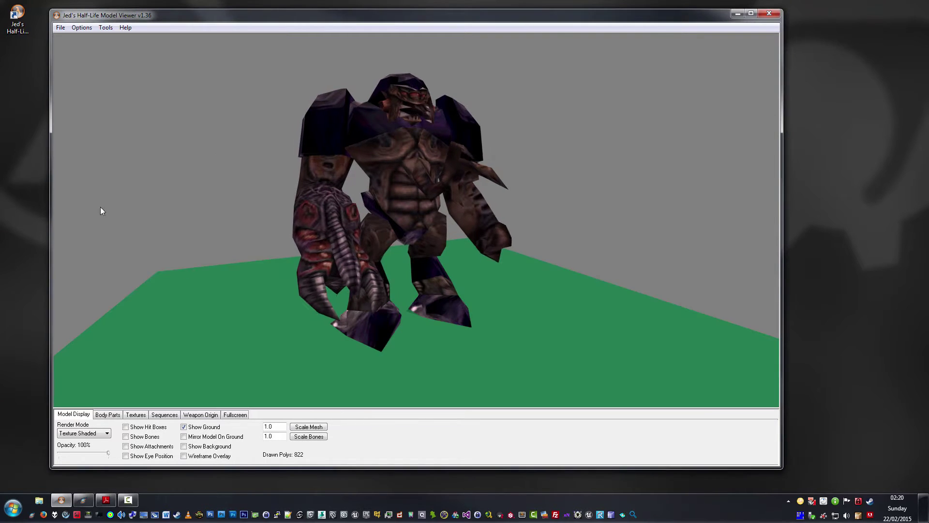
pyautogui.moveTo(100, 207); pyautogui.dragTo(264, 289)
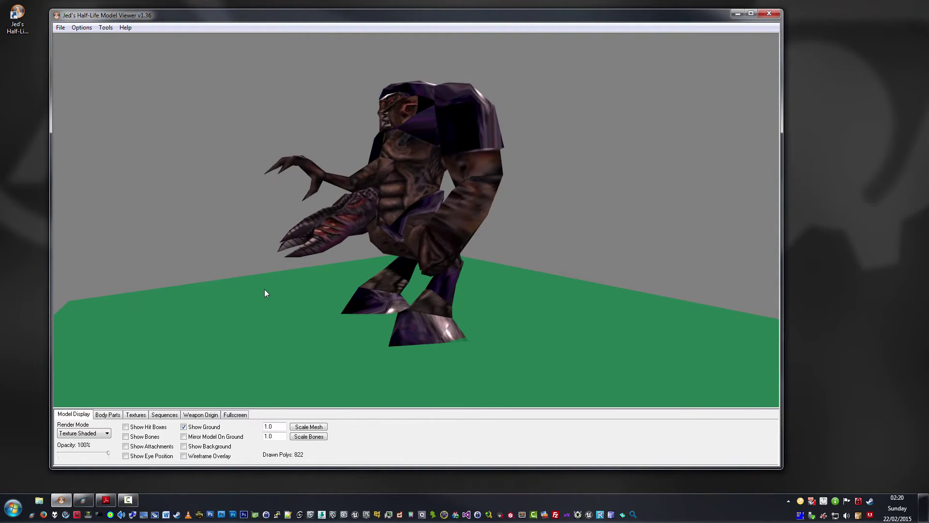
# - Hide the ground beneath the model, then briefly maximise the viewer window and restore its size
pyautogui.click(84, 29)
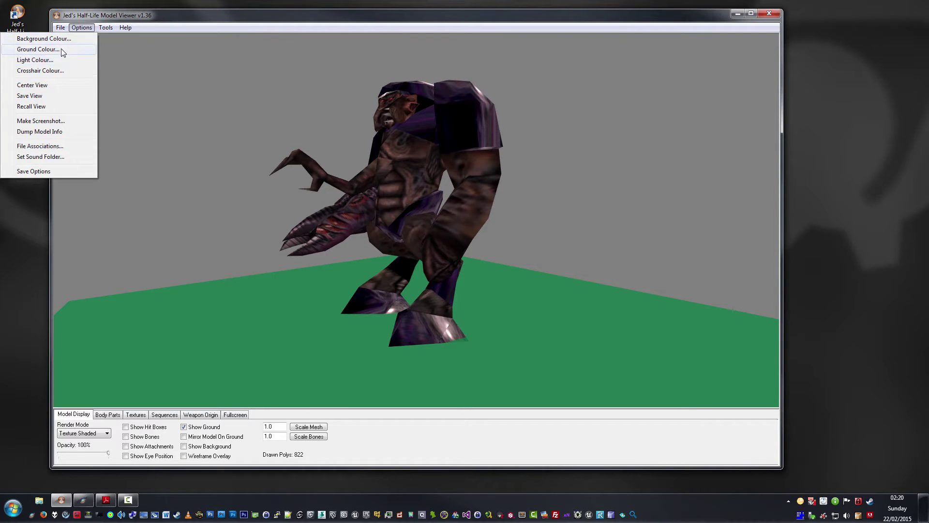
pyautogui.press('Escape')
pyautogui.click(183, 426)
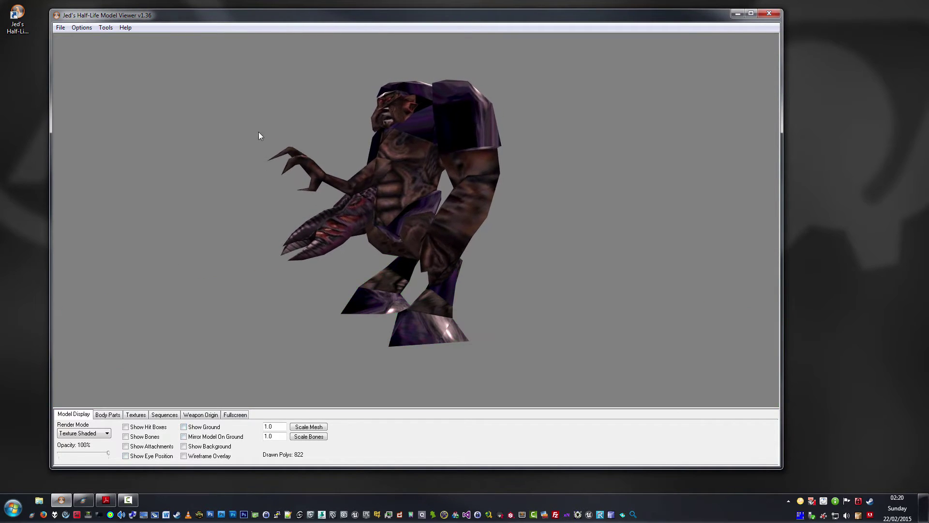
pyautogui.moveTo(258, 132); pyautogui.dragTo(297, 183)
pyautogui.doubleClick(89, 15)
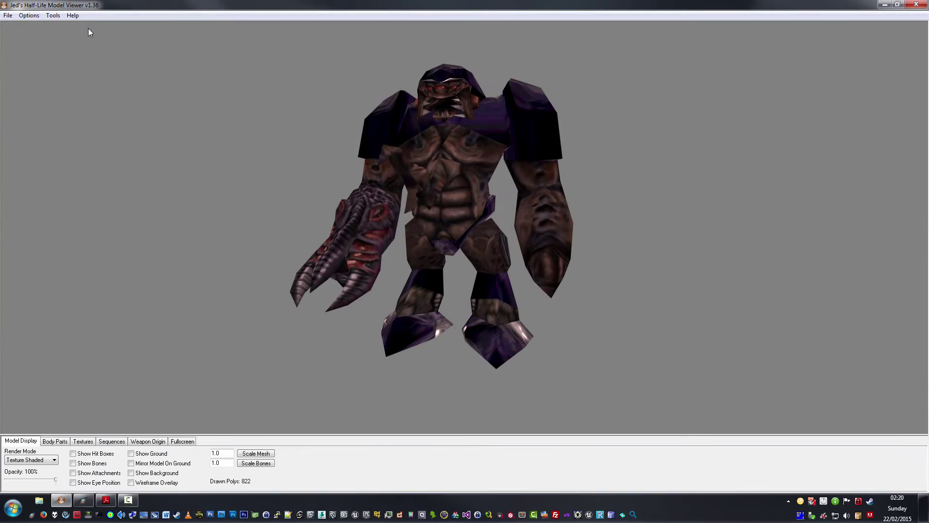
pyautogui.doubleClick(88, 4)
# - Set the light colour to pink (RGB 255, 0, 128) so it tints the model
pyautogui.click(88, 29)
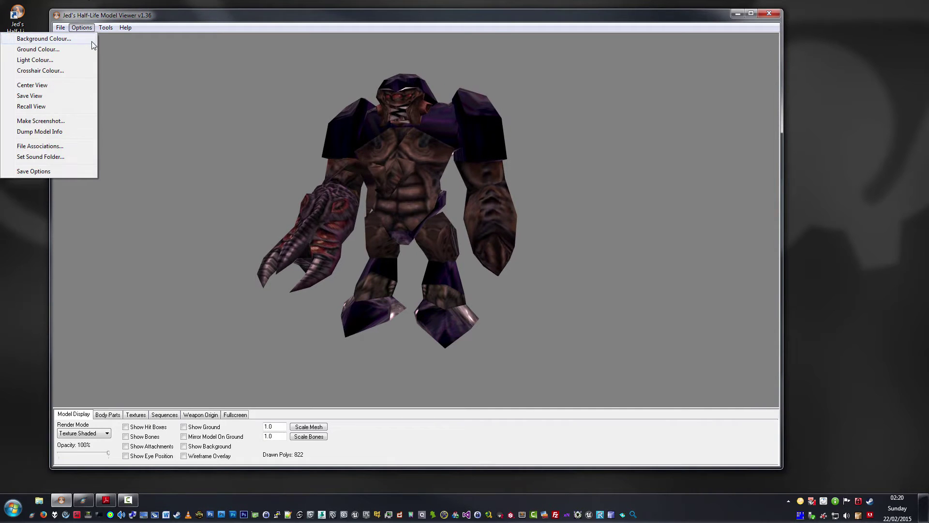
pyautogui.click(65, 60)
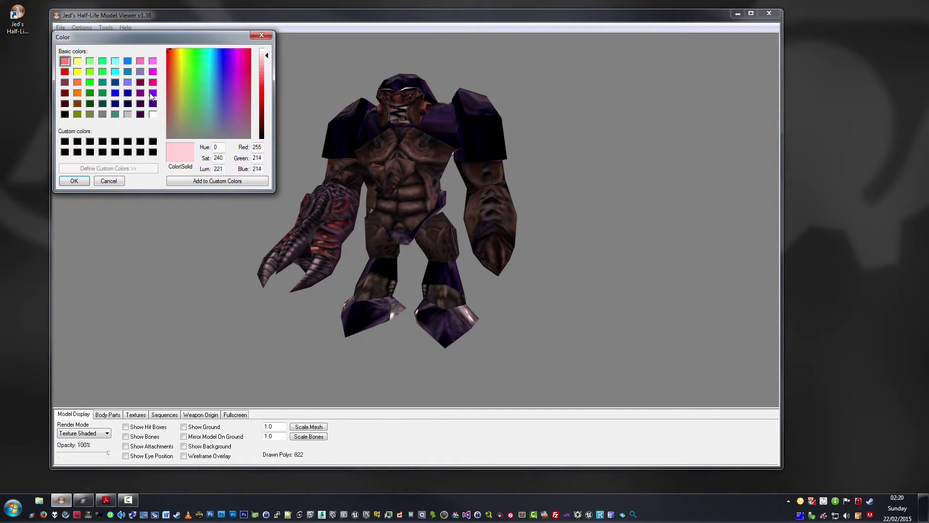
pyautogui.click(128, 93)
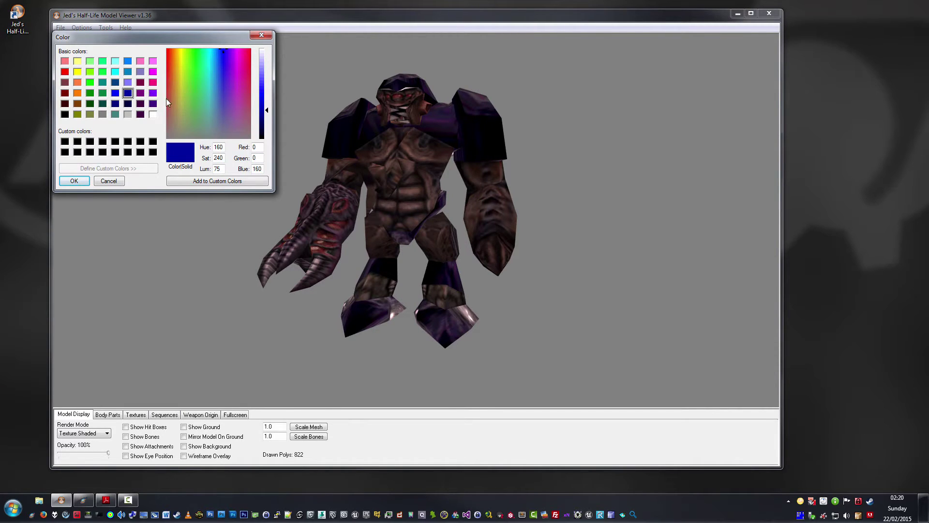
pyautogui.click(153, 82)
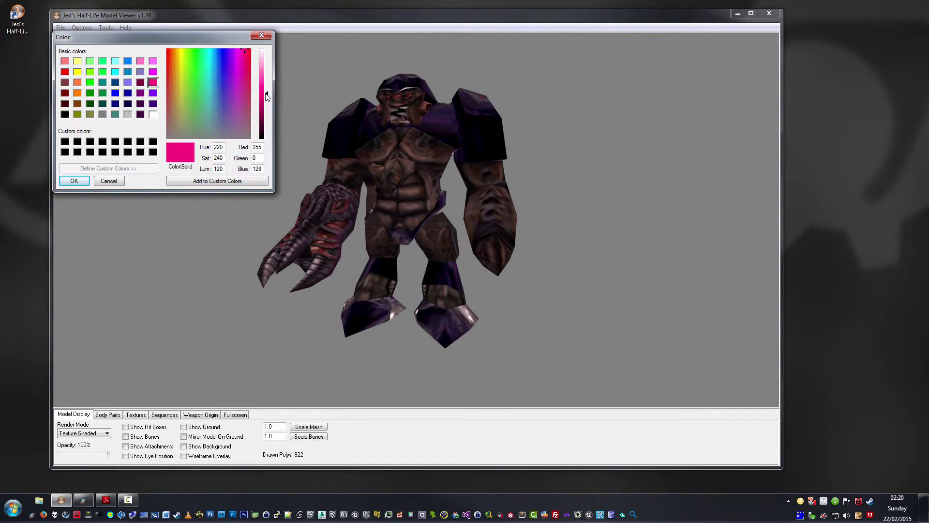
pyautogui.click(74, 181)
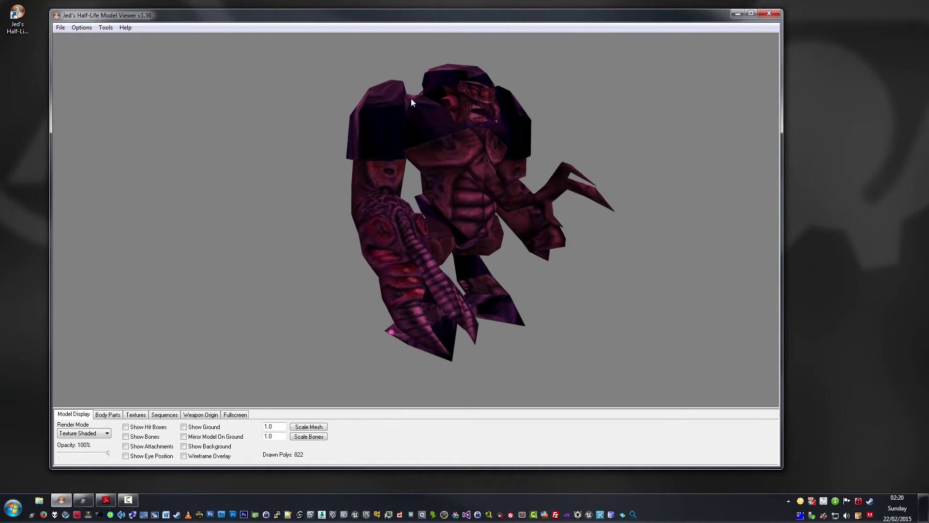
# - Accept red (RGB 255, 0, 0) as the crosshair colour and switch to the weapon origin view
pyautogui.click(81, 27)
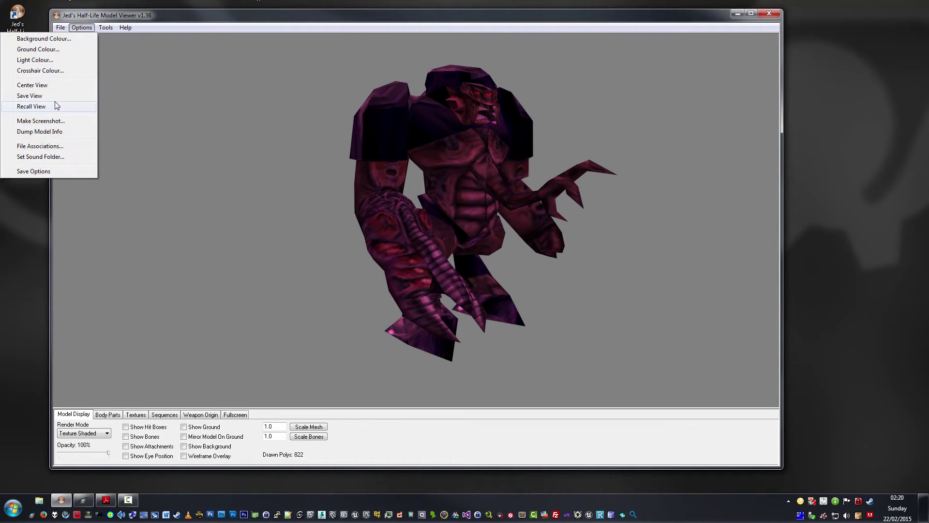
pyautogui.click(40, 70)
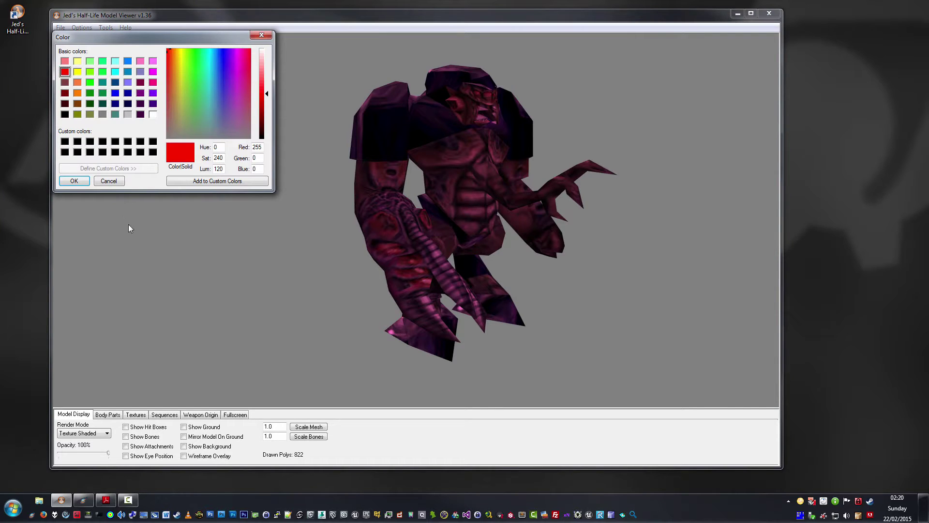
pyautogui.press('Return')
pyautogui.click(201, 414)
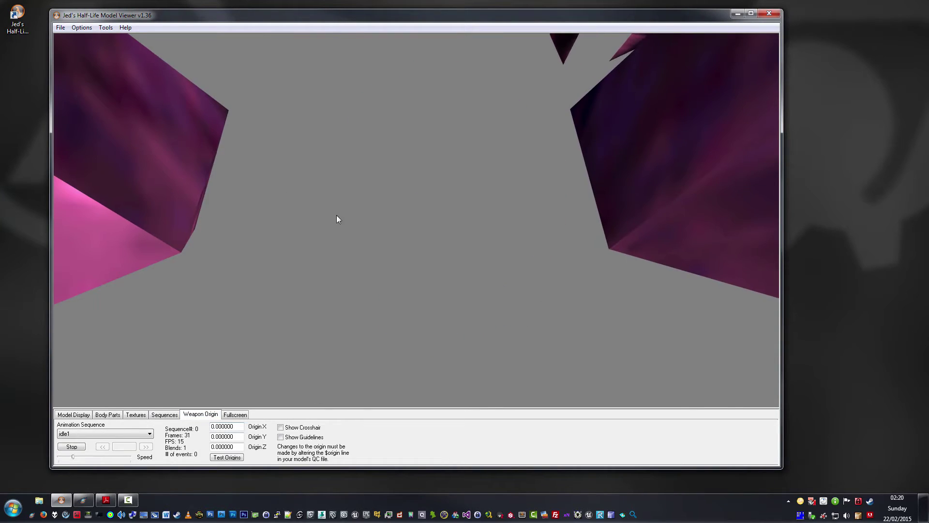
# - Show the crosshair in the weapon origin view and set its colour to dark blue from the basic colours
pyautogui.click(280, 427)
pyautogui.click(91, 28)
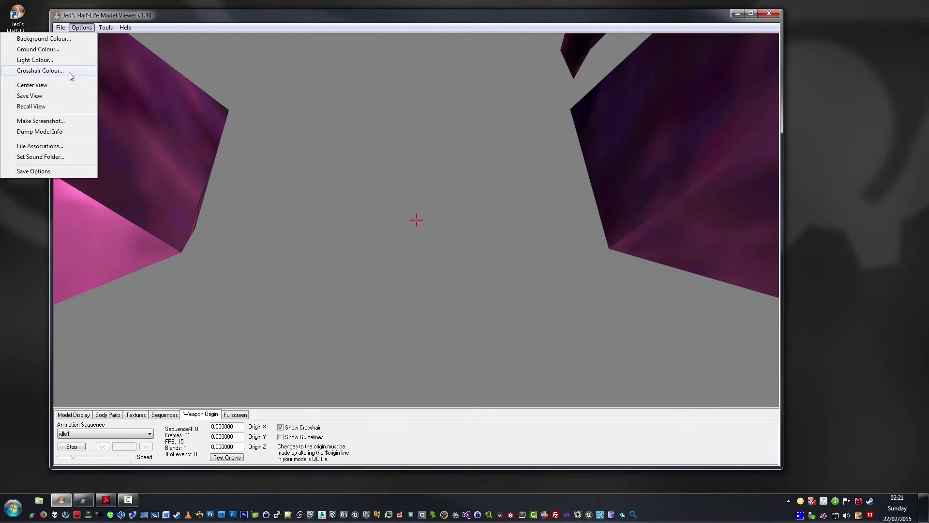
pyautogui.click(69, 71)
pyautogui.click(117, 103)
pyautogui.click(79, 182)
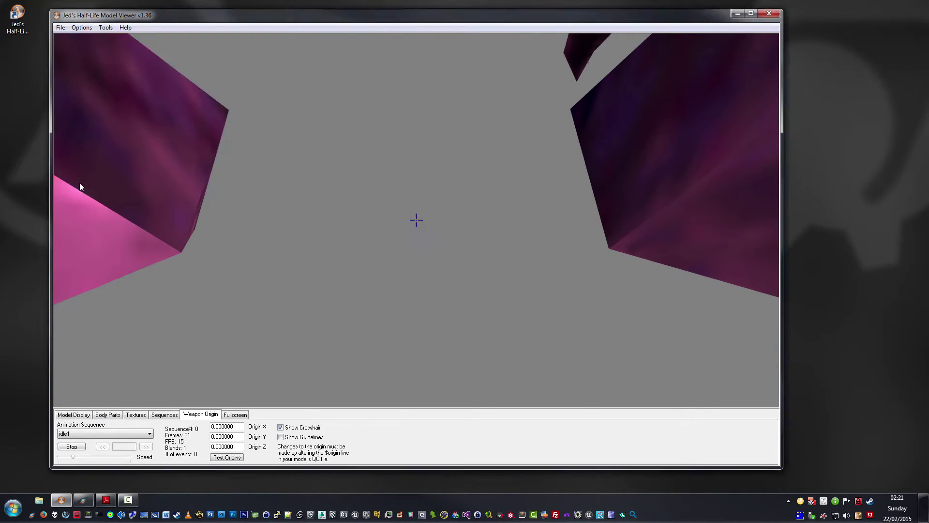
# - Hide the crosshair, return to the model display and center the view on the model
pyautogui.click(307, 428)
pyautogui.click(62, 415)
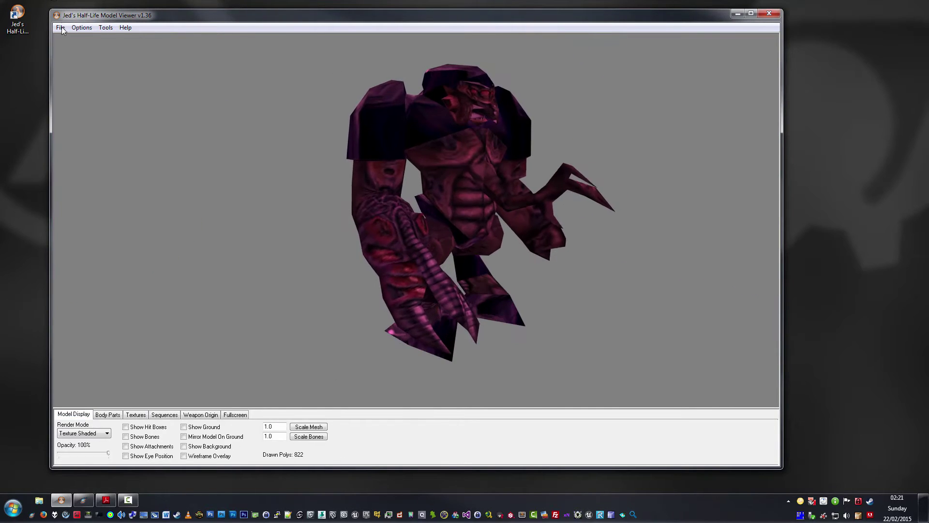
pyautogui.click(82, 28)
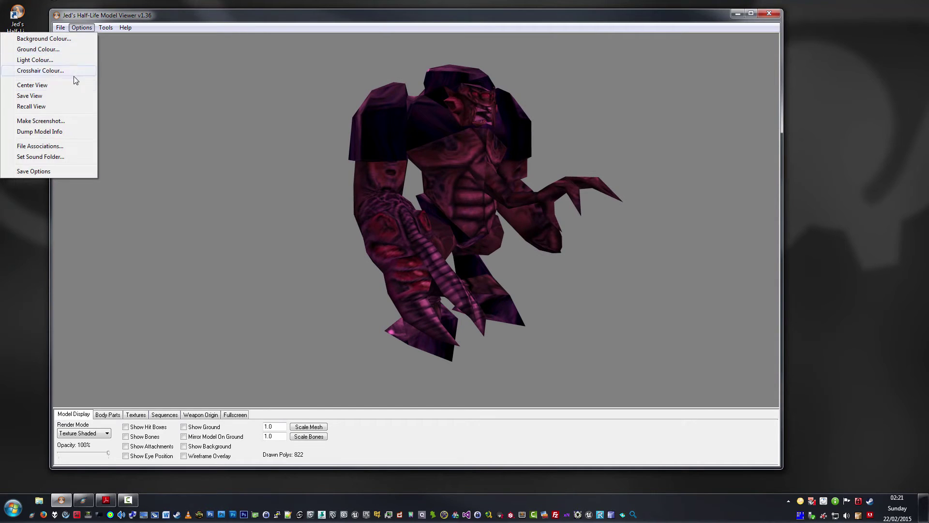
pyautogui.click(49, 85)
pyautogui.moveTo(443, 211); pyautogui.dragTo(459, 215)
# - Set the light colour to white (RGB 255, 255, 255) to remove the pink tint from the model
pyautogui.click(81, 27)
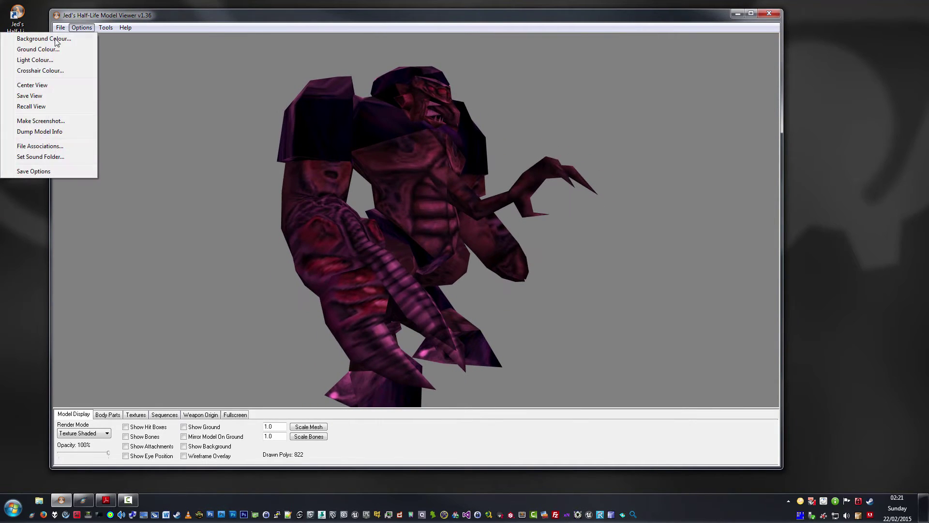
pyautogui.click(60, 27)
pyautogui.moveTo(81, 28)
pyautogui.click(63, 61)
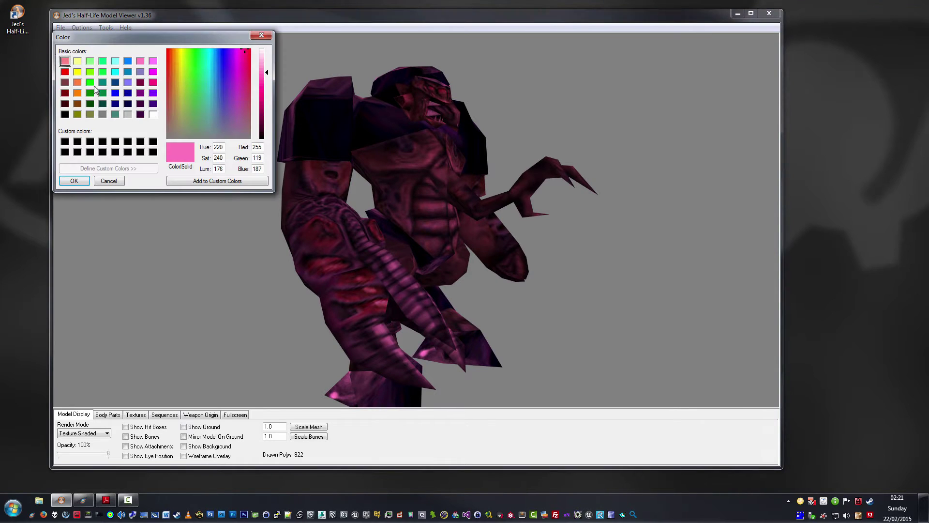
pyautogui.click(153, 115)
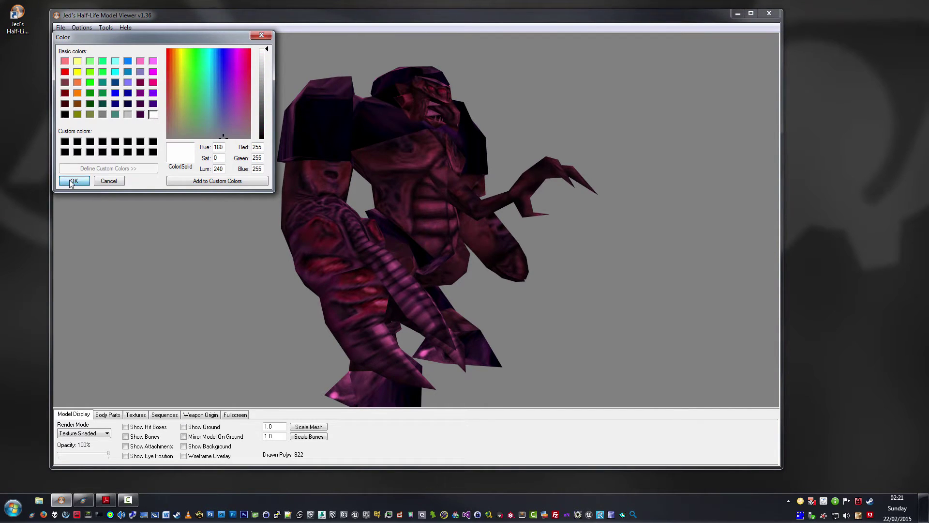
pyautogui.click(73, 181)
pyautogui.moveTo(388, 215)
pyautogui.mouseDown()
pyautogui.moveTo(367, 212)
pyautogui.moveTo(403, 219)
pyautogui.mouseUp()
# - Center the view on the model, turn the model to an angled front view and save that view
pyautogui.click(81, 28)
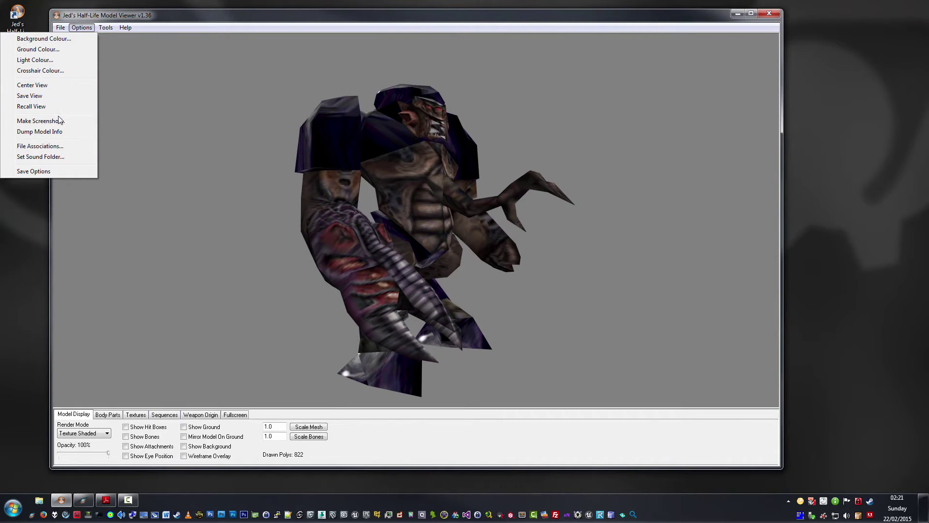
pyautogui.click(71, 88)
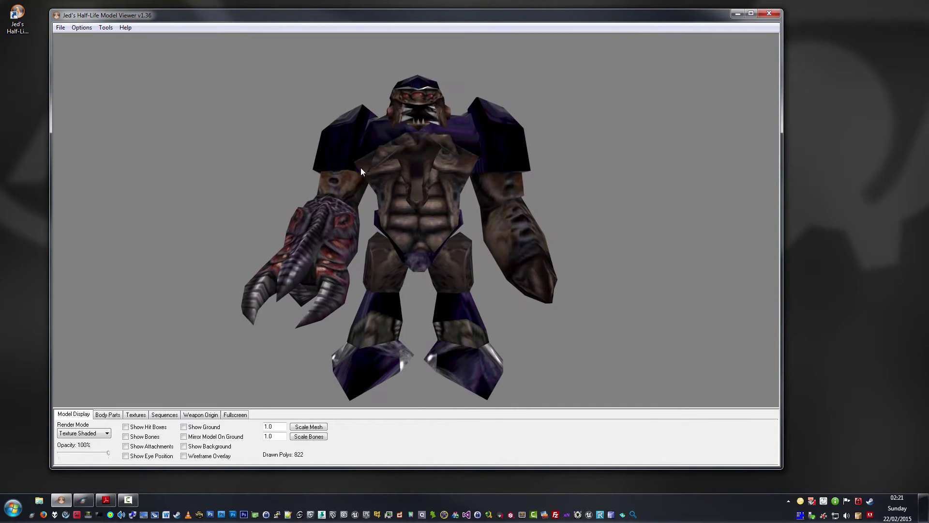
pyautogui.moveTo(359, 207); pyautogui.dragTo(383, 207)
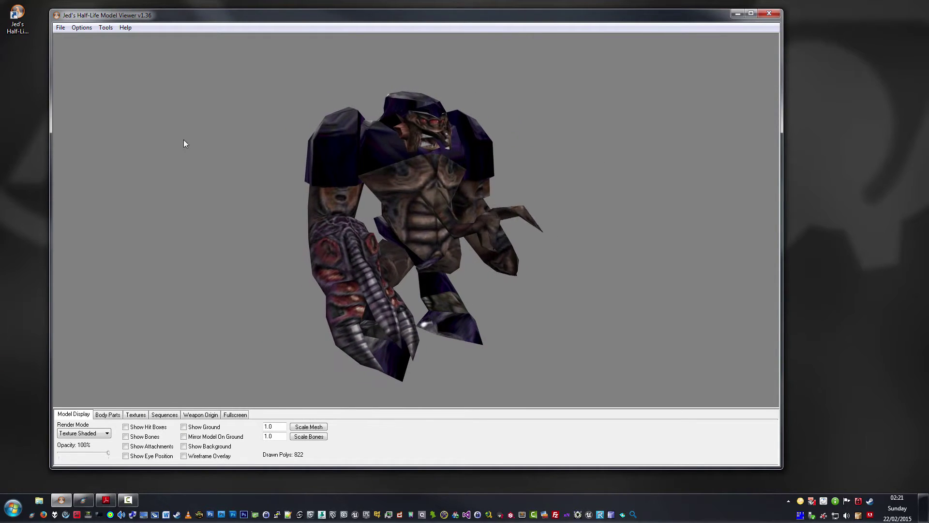
pyautogui.click(79, 26)
pyautogui.moveTo(61, 27)
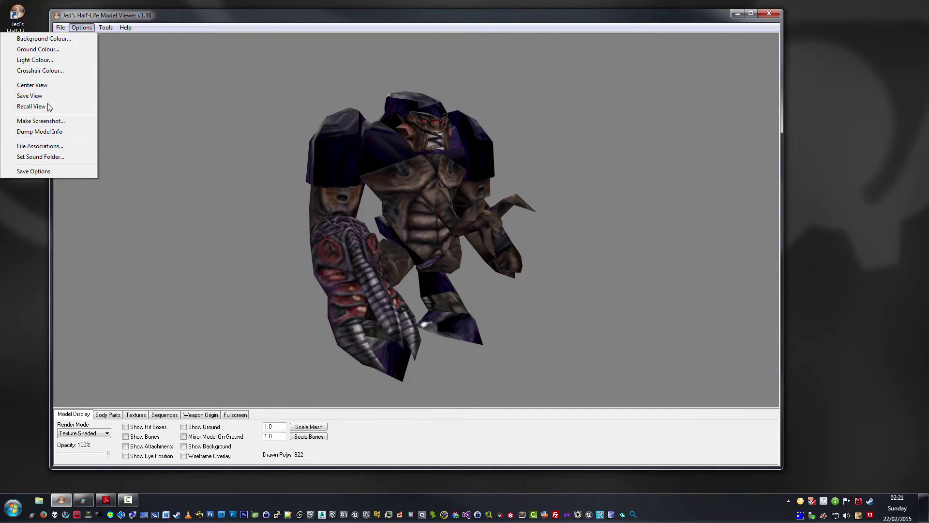
pyautogui.click(43, 96)
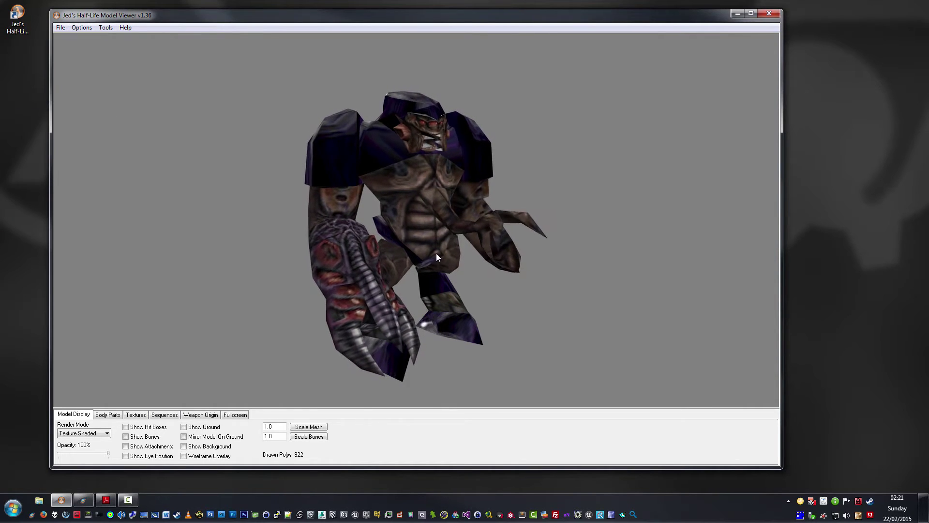
# - Turn the model around to show its back, then recall the saved view
pyautogui.moveTo(439, 251); pyautogui.dragTo(514, 210)
pyautogui.moveTo(290, 140); pyautogui.dragTo(137, 94)
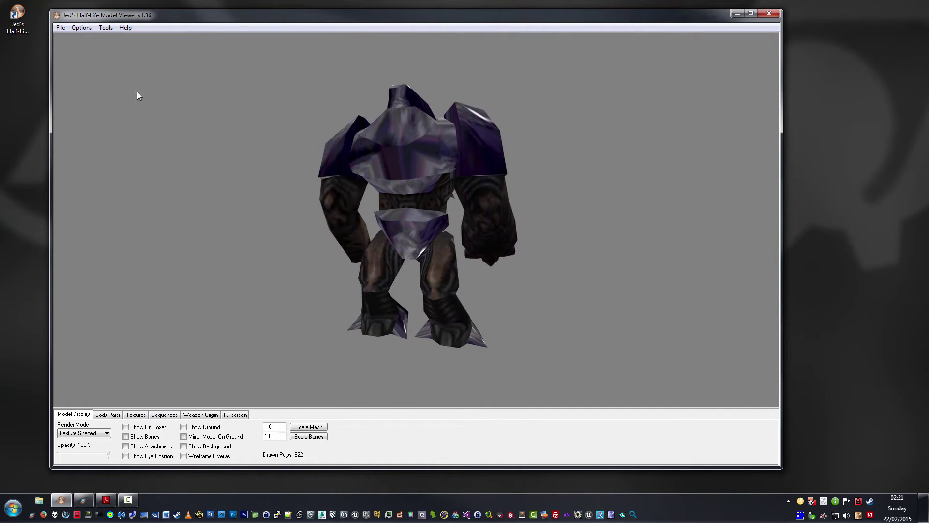
pyautogui.click(81, 27)
pyautogui.click(42, 107)
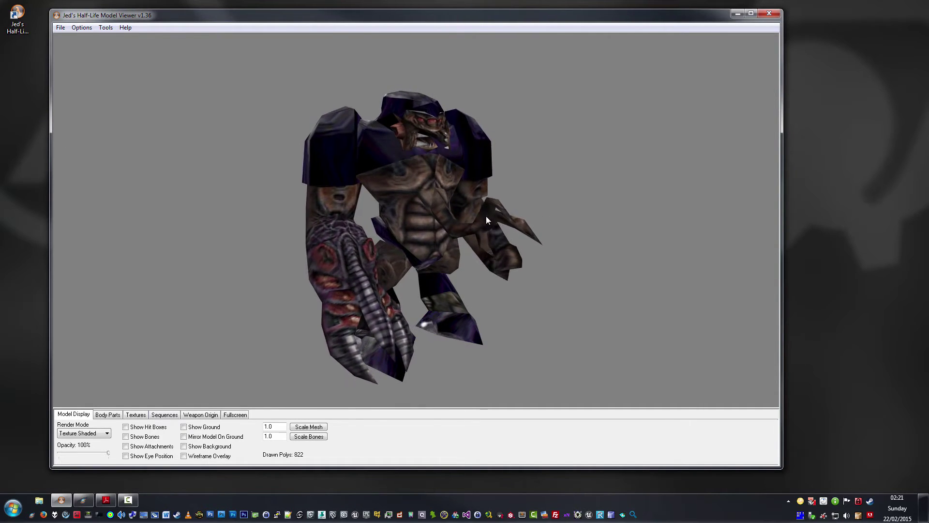
pyautogui.moveTo(468, 222); pyautogui.dragTo(424, 242)
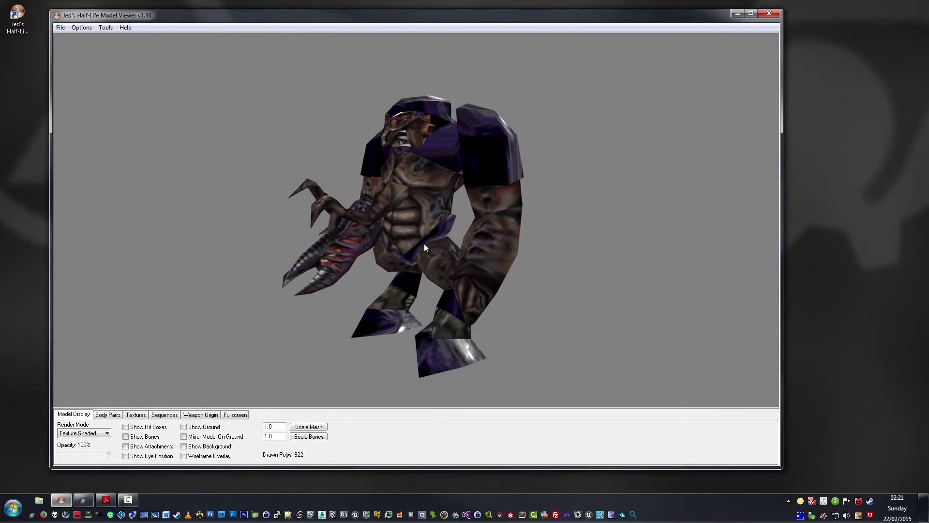
pyautogui.click(82, 28)
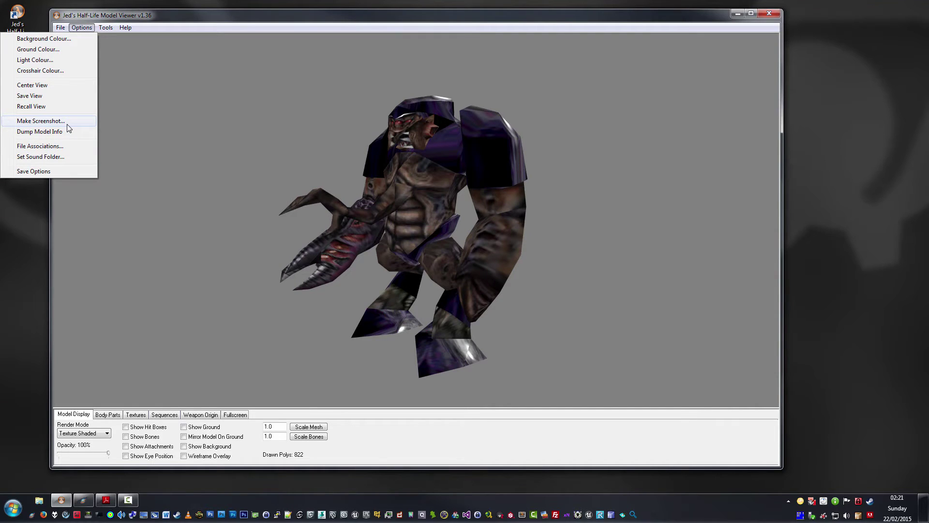
pyautogui.click(240, 23)
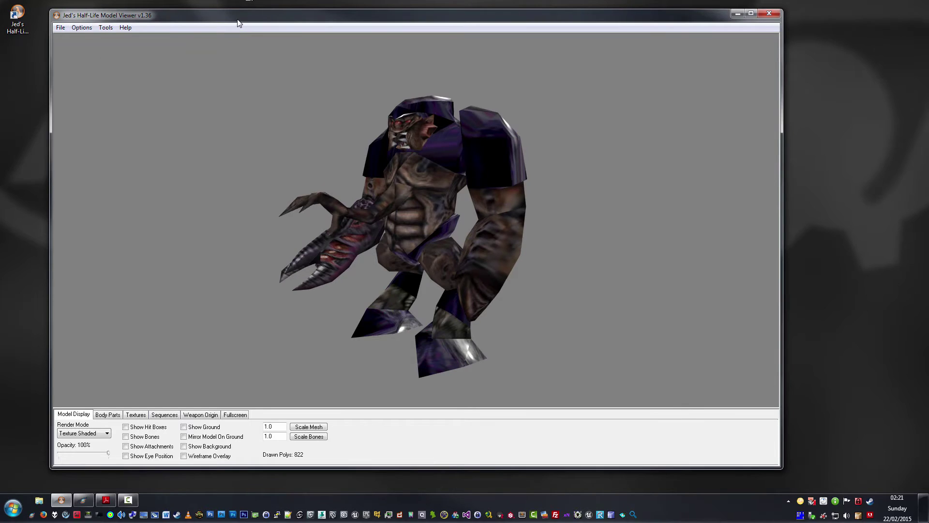
# - Dump the model info to a text file, look through its bone data and close the file
pyautogui.click(91, 28)
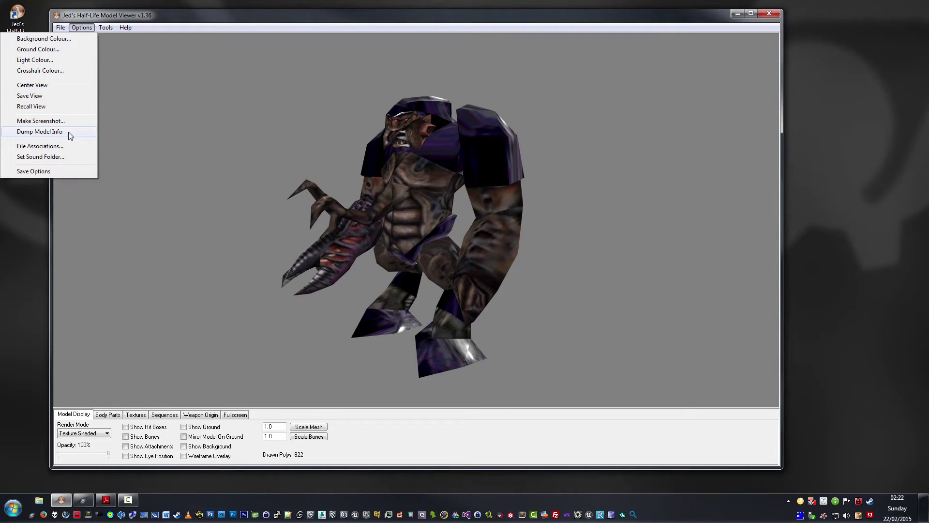
pyautogui.click(69, 131)
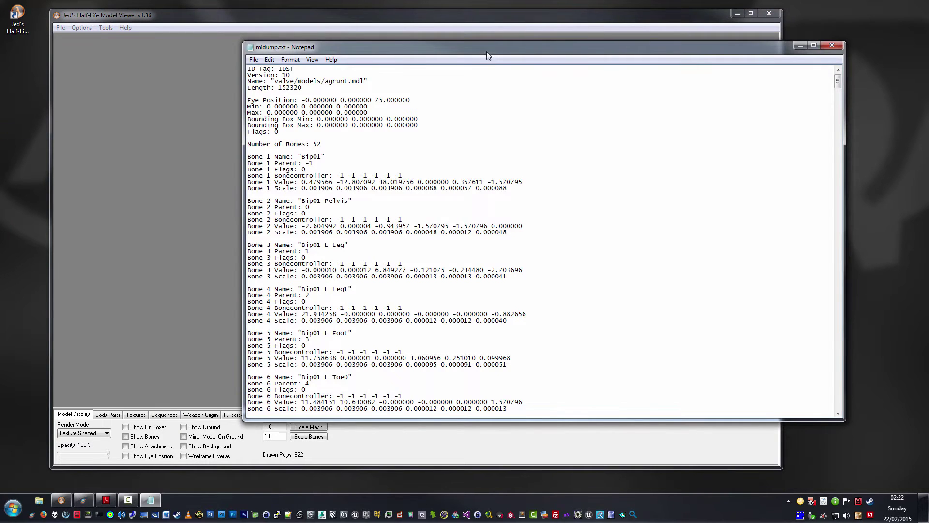
pyautogui.moveTo(486, 51); pyautogui.dragTo(407, 25)
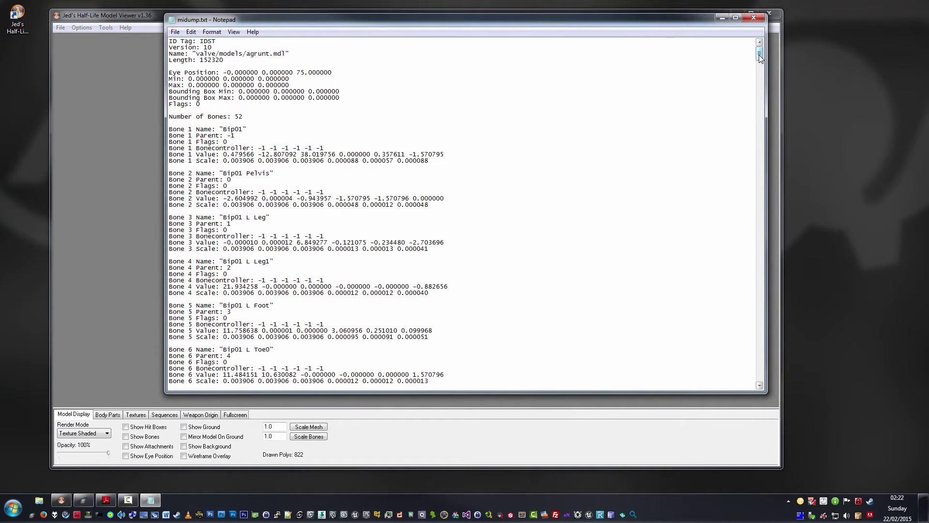
pyautogui.moveTo(759, 54); pyautogui.dragTo(720, 47)
pyautogui.click(757, 17)
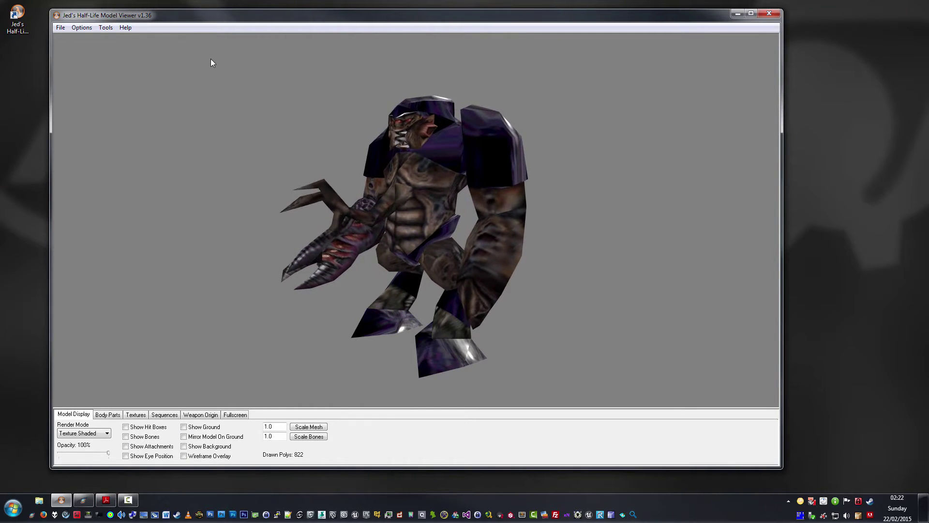
pyautogui.click(81, 28)
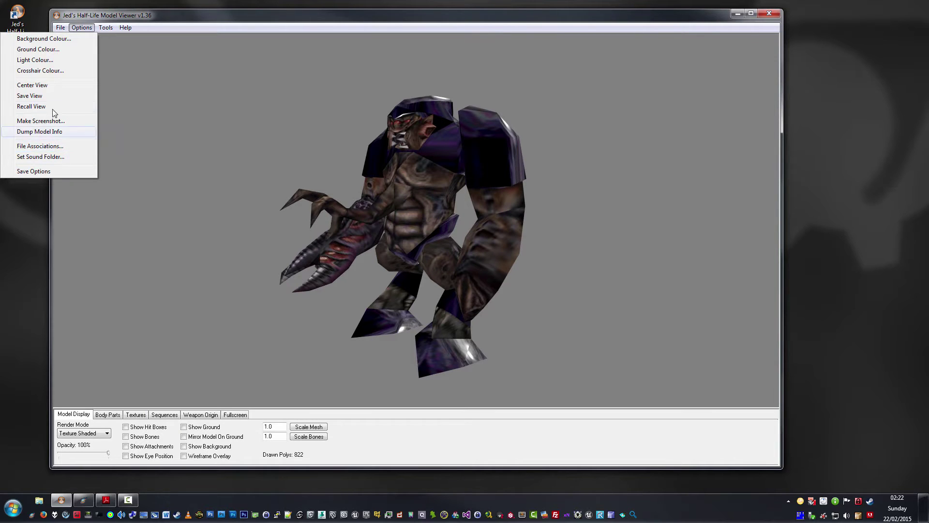
pyautogui.moveTo(290, 203); pyautogui.dragTo(472, 170)
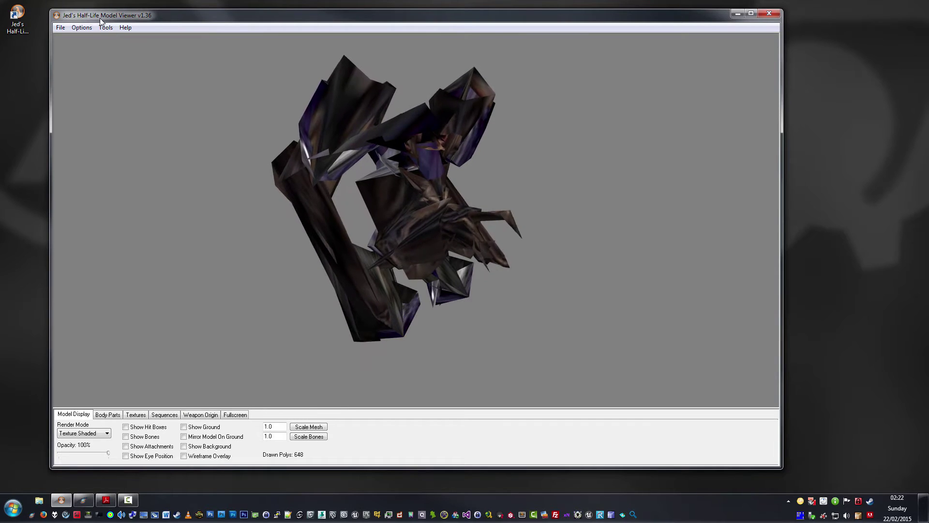
pyautogui.click(82, 27)
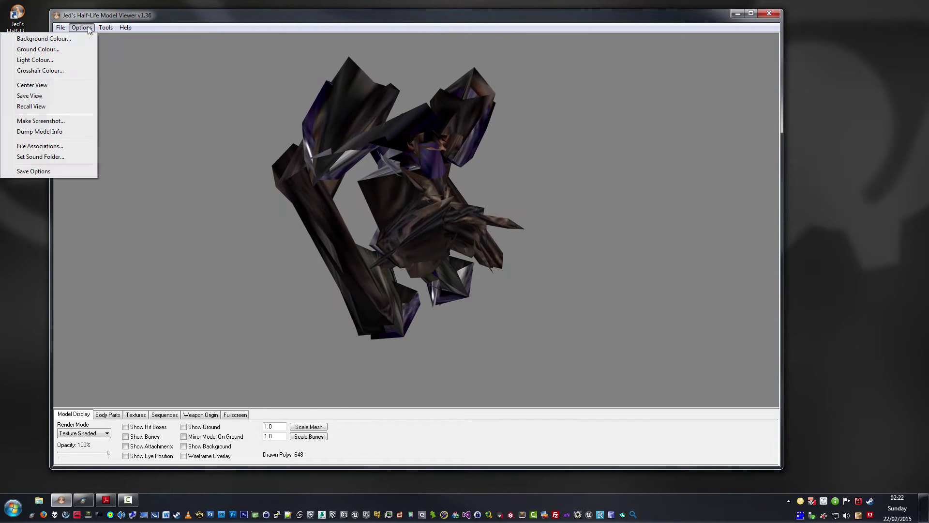
pyautogui.click(56, 149)
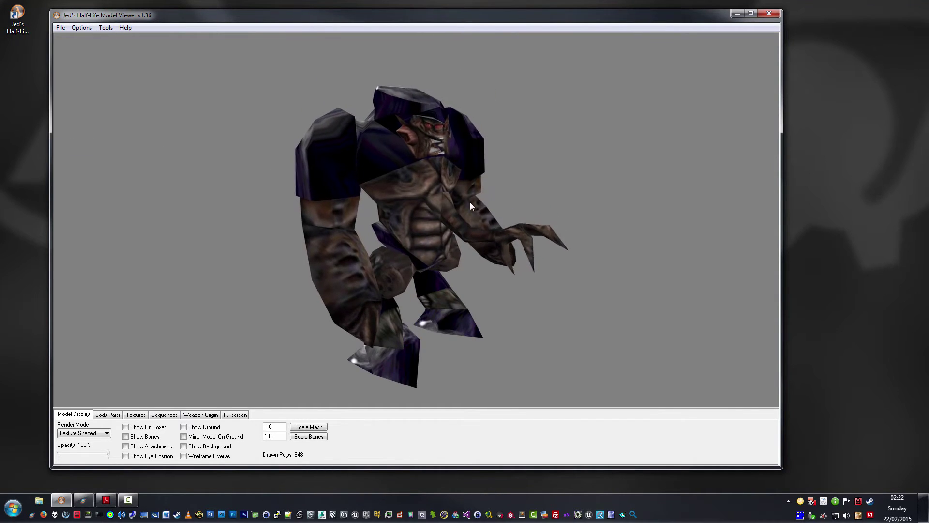
pyautogui.moveTo(469, 202); pyautogui.dragTo(420, 195)
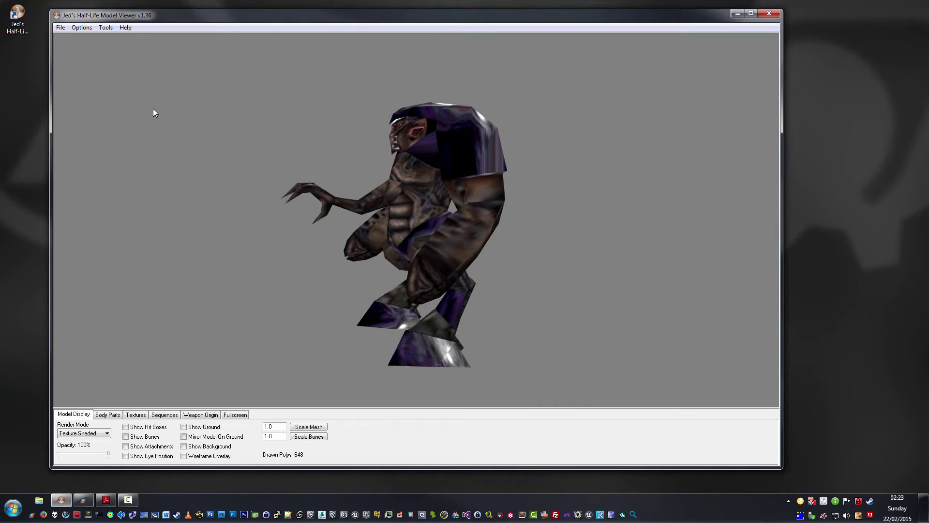
pyautogui.moveTo(178, 104); pyautogui.dragTo(483, 193)
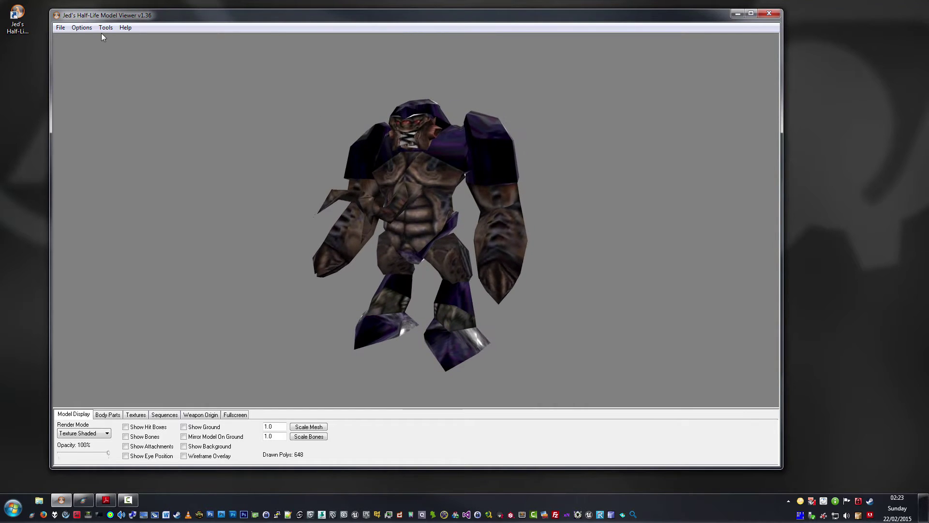
# - Start setting the sound folder and browse to the Programs\Steam\SteamApps\common folder on the D: drive
pyautogui.click(78, 28)
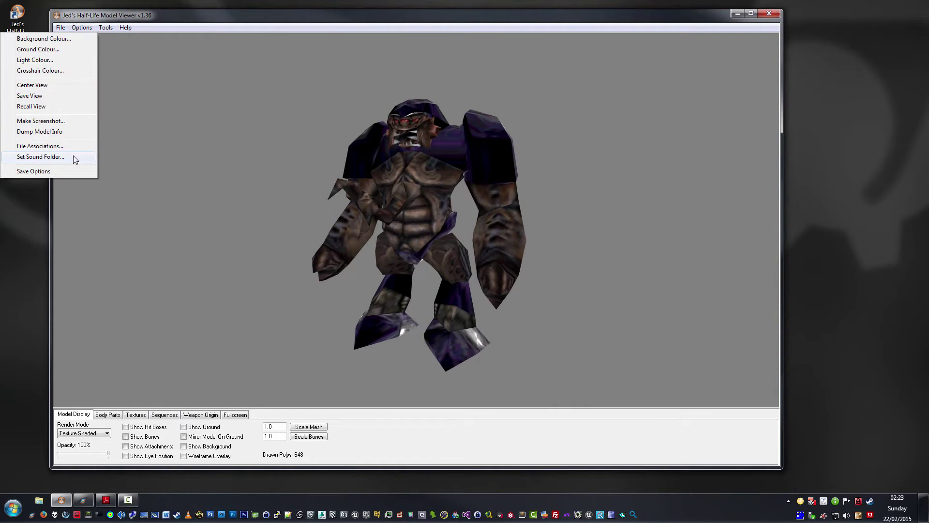
pyautogui.click(41, 156)
pyautogui.moveTo(417, 170); pyautogui.dragTo(216, 116)
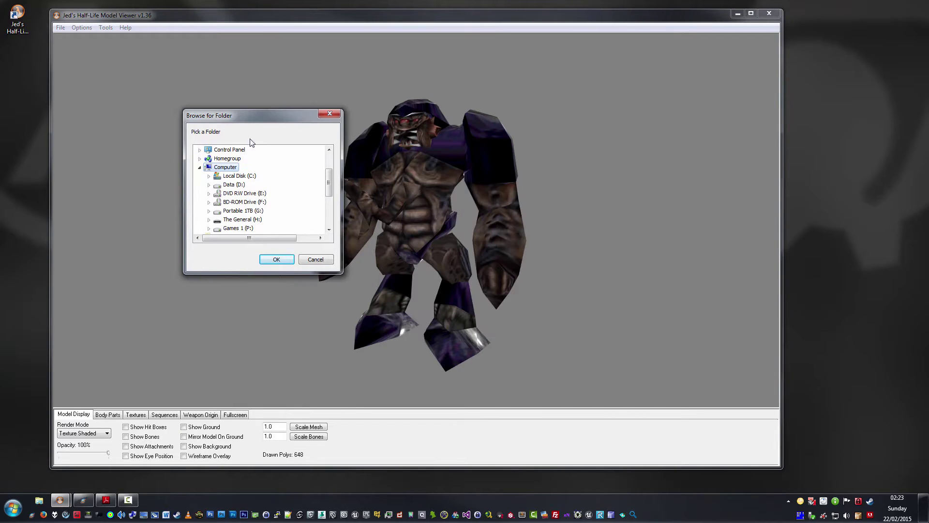
pyautogui.click(209, 184)
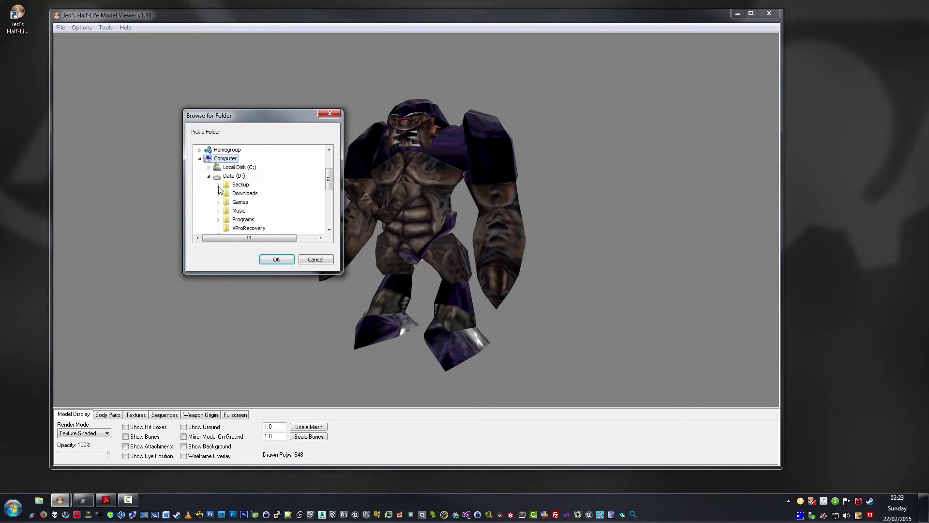
pyautogui.click(218, 220)
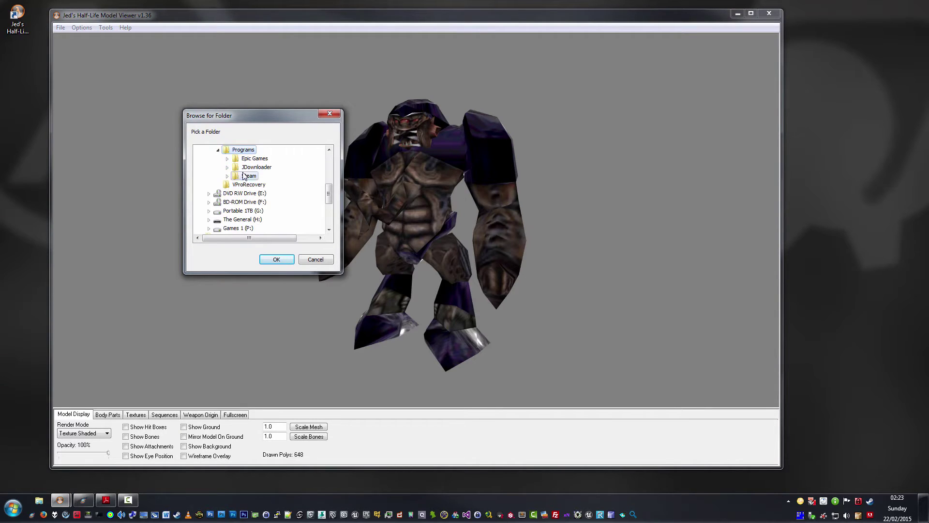
pyautogui.doubleClick(245, 176)
pyautogui.scroll(-5, 255, 227)
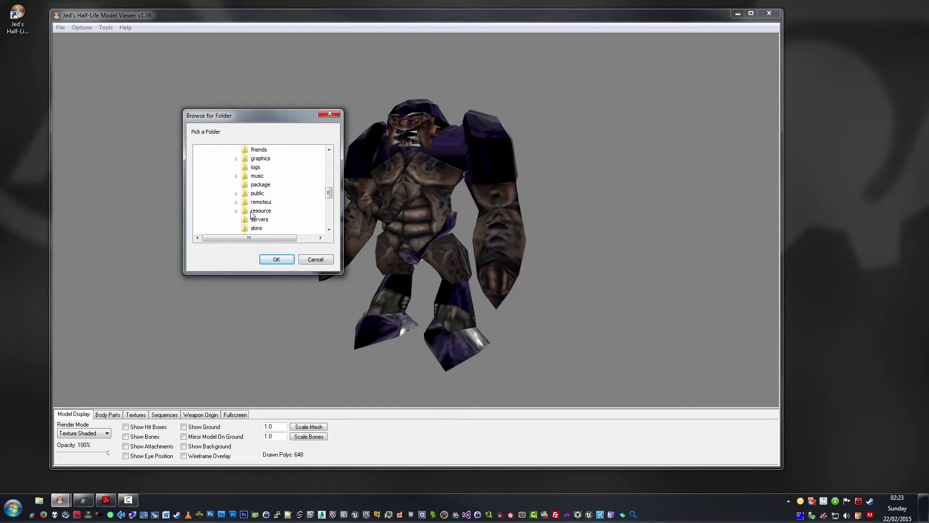
pyautogui.click(236, 193)
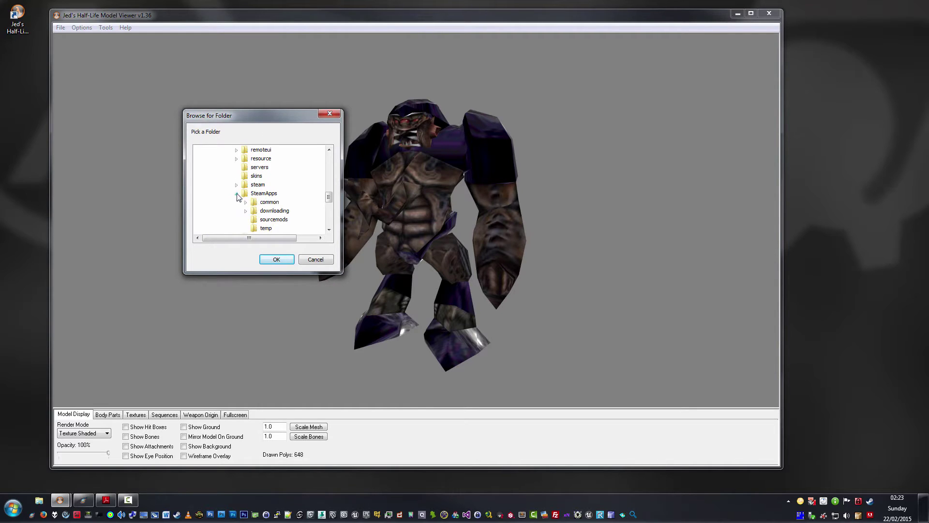
pyautogui.doubleClick(269, 202)
pyautogui.scroll(-10, 261, 203)
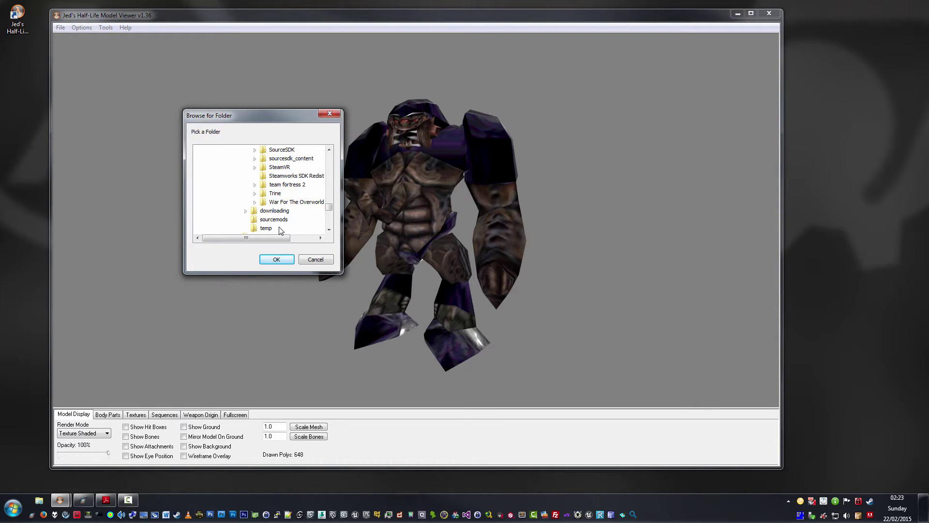
# - Set the sound folder to Half-Life\valve\sound inside the common folder
pyautogui.scroll(5, 278, 231)
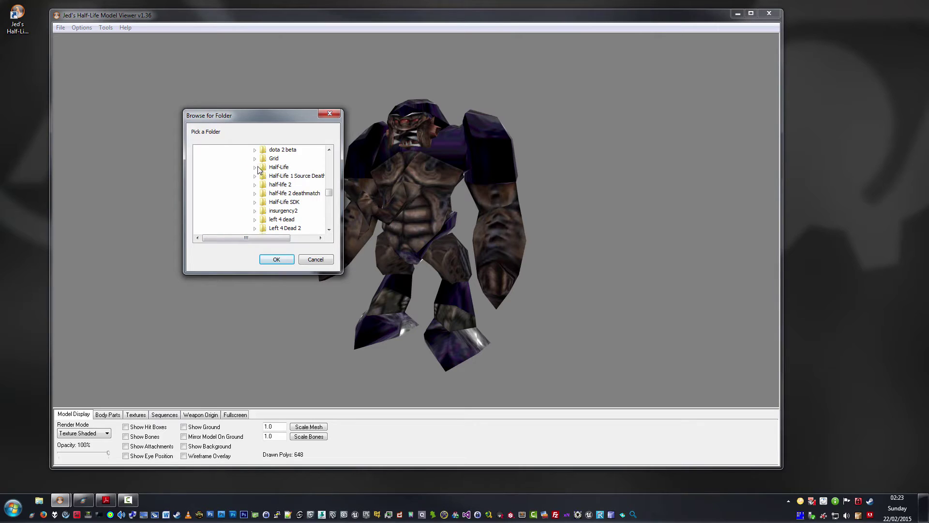
pyautogui.click(256, 167)
pyautogui.scroll(-5, 295, 212)
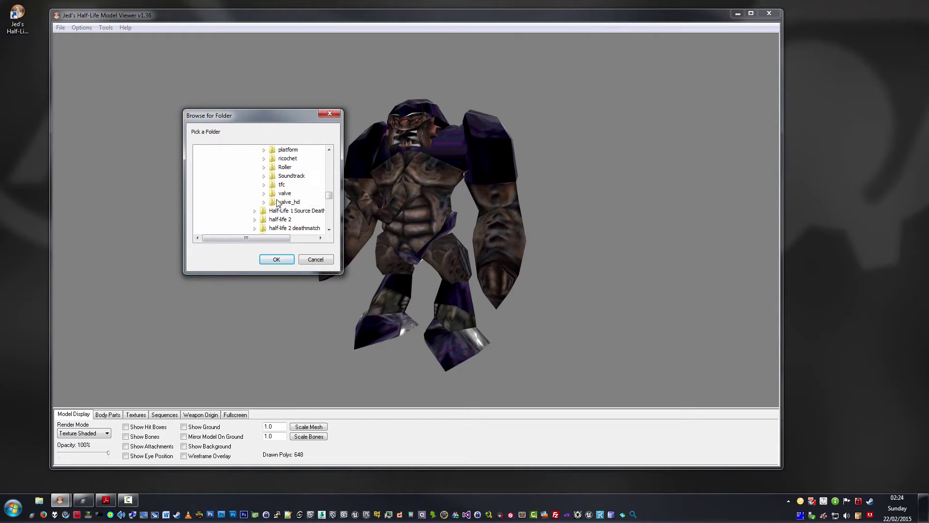
pyautogui.doubleClick(271, 194)
pyautogui.click(294, 219)
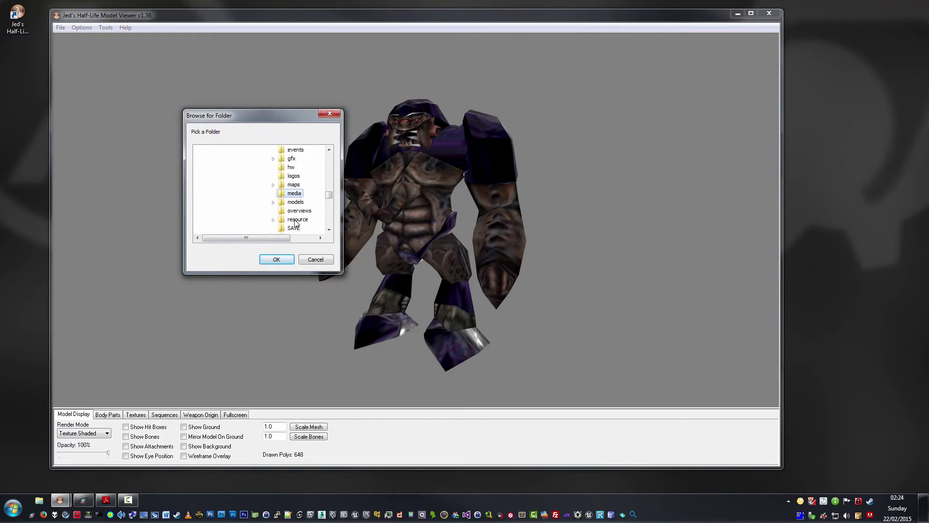
pyautogui.scroll(-2, 293, 218)
pyautogui.click(273, 220)
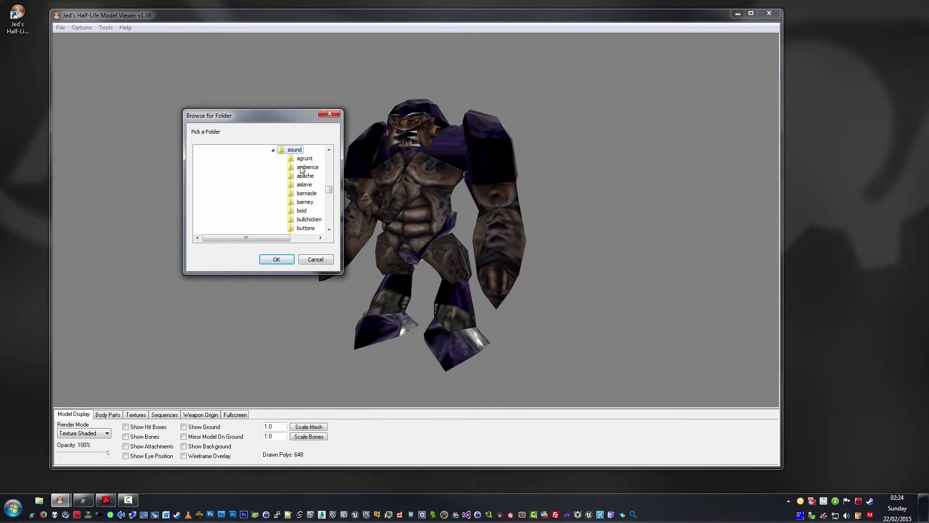
pyautogui.click(290, 259)
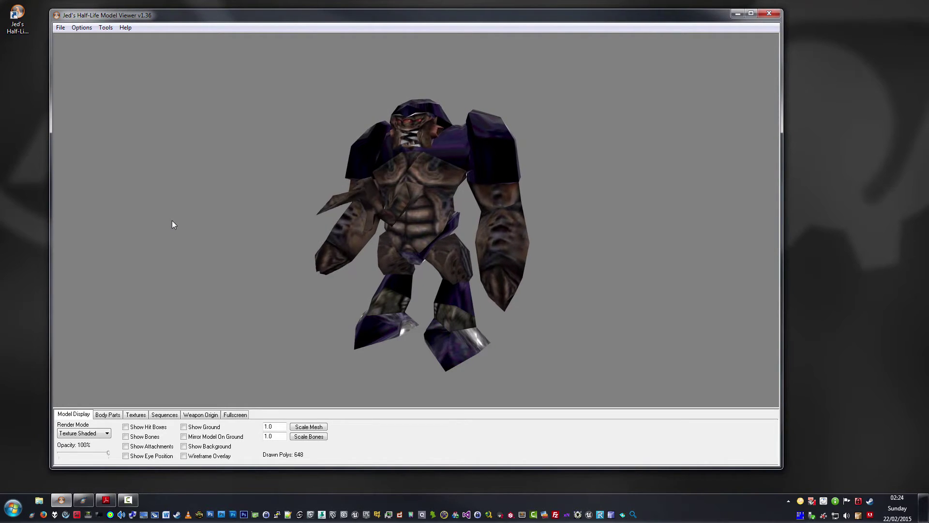
# - Save the current viewer options
pyautogui.click(82, 27)
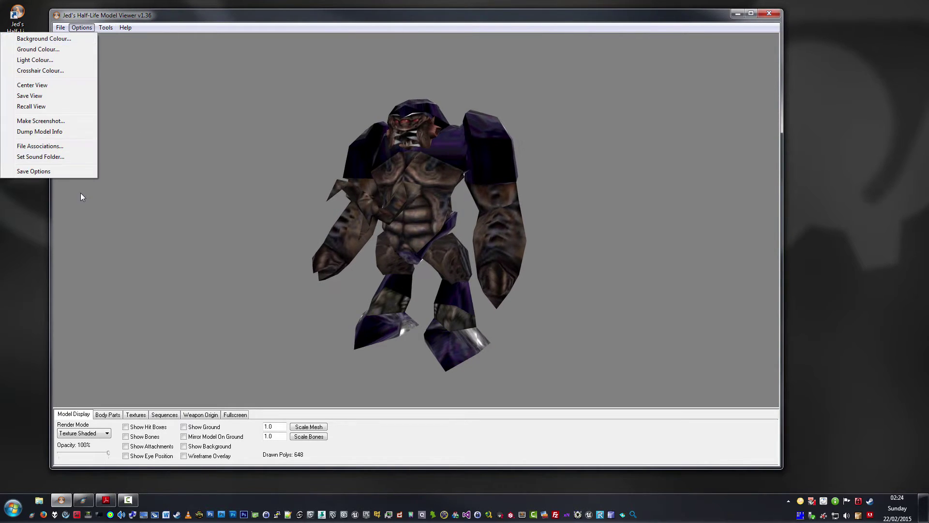
pyautogui.click(65, 172)
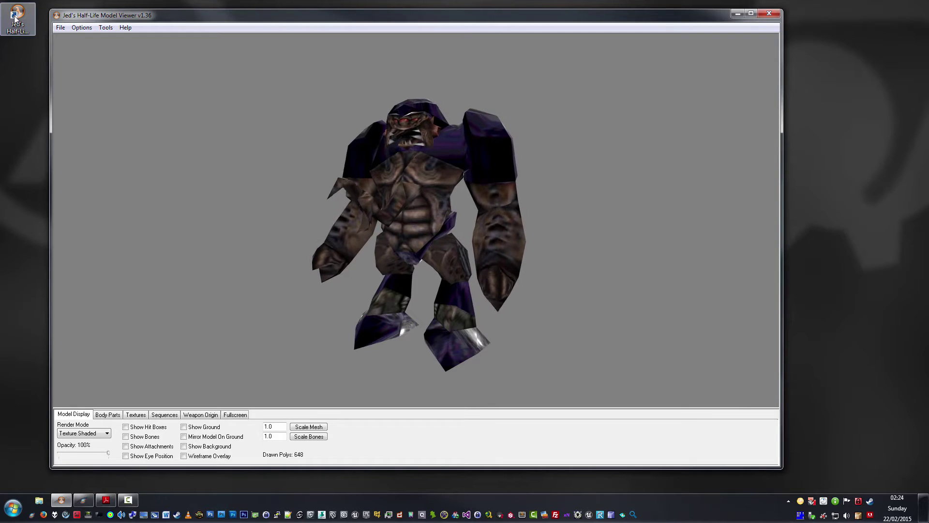
pyautogui.click(32, 29)
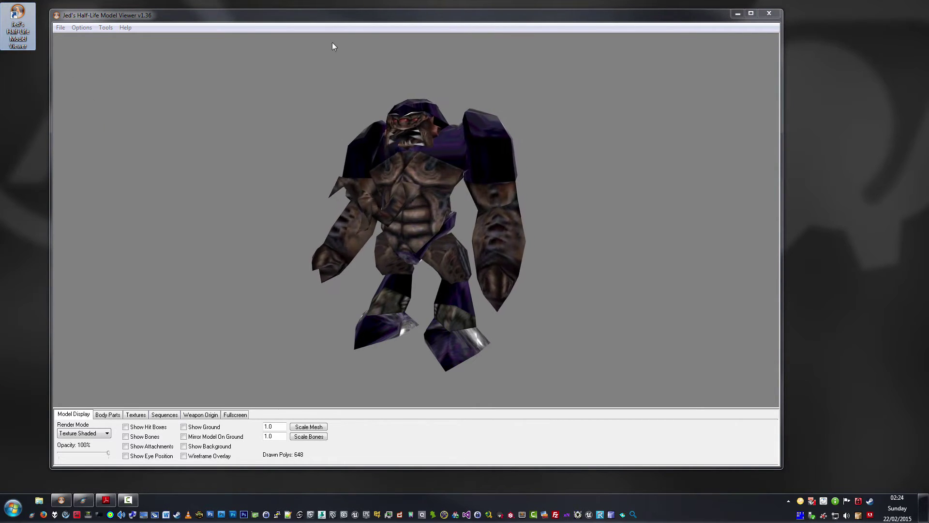
pyautogui.click(95, 23)
pyautogui.click(82, 27)
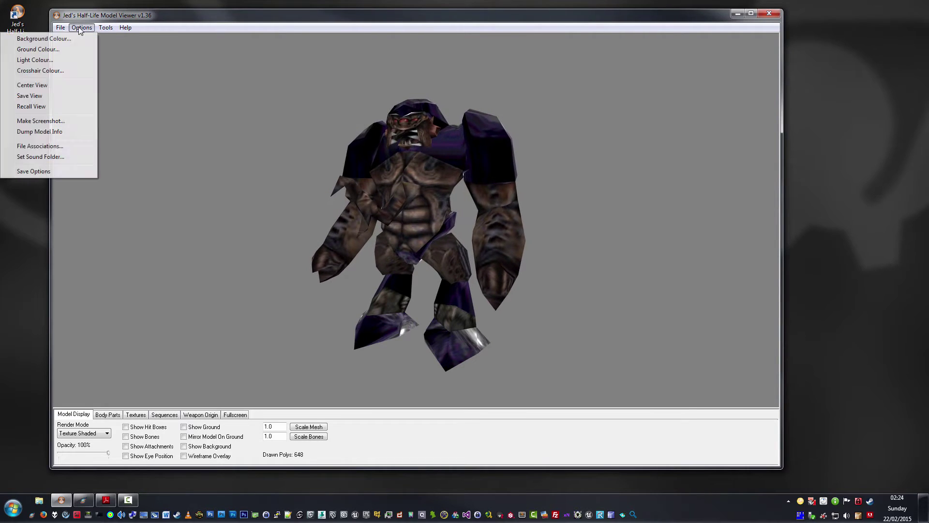
# - Open the tool configuration and look at the StudioMDL compiler and MDL decompiler downloads on the wunderboy.org page in the browser
pyautogui.moveTo(102, 29)
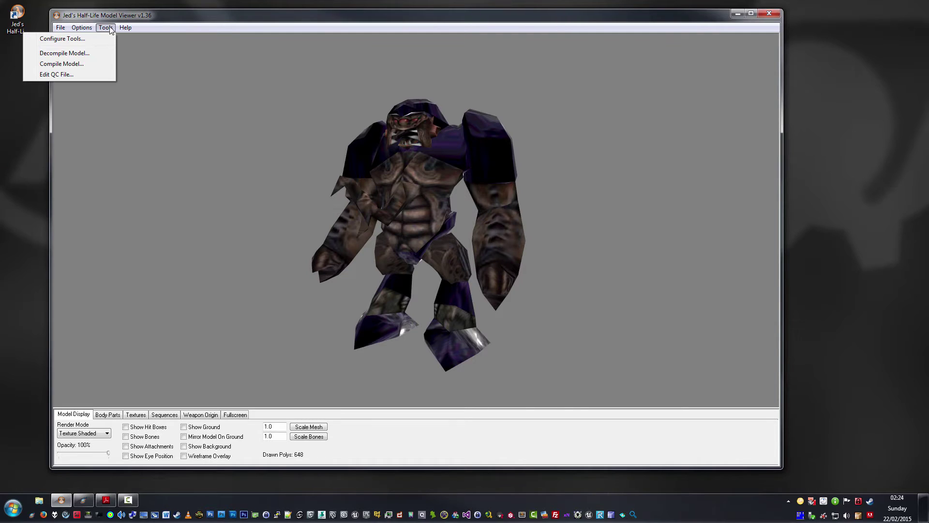
pyautogui.click(62, 38)
pyautogui.moveTo(145, 24); pyautogui.dragTo(258, 72)
pyautogui.click(87, 501)
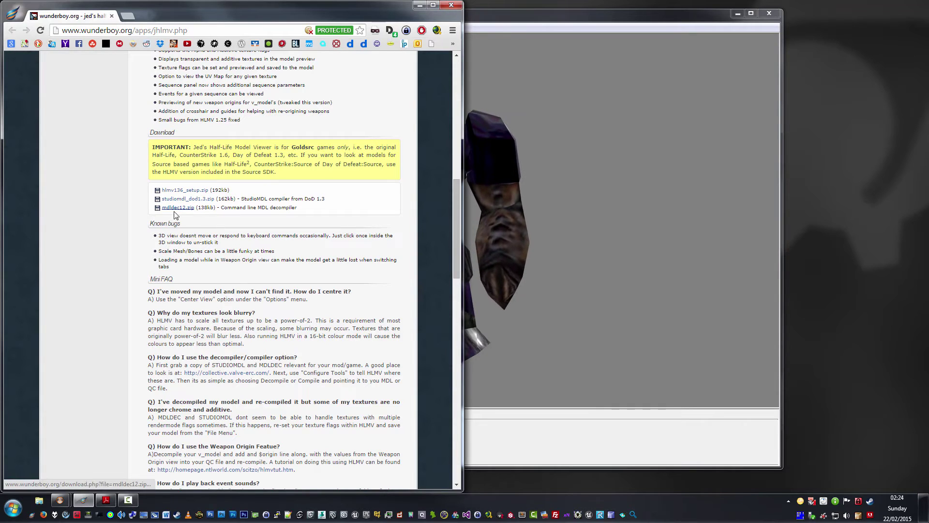
pyautogui.click(424, 9)
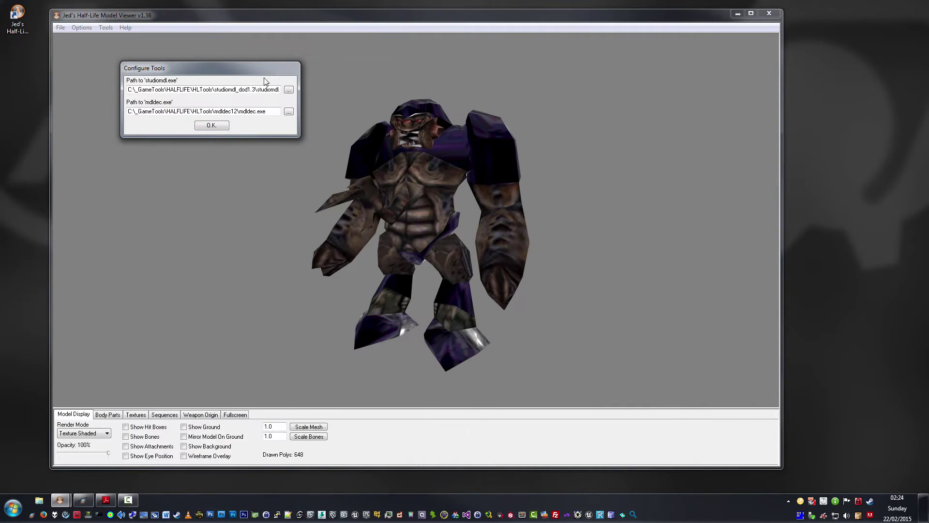
# - Check the configured paths to studiomdl.exe and mdldec.exe, and accept the tool configuration
pyautogui.moveTo(263, 90); pyautogui.dragTo(290, 90)
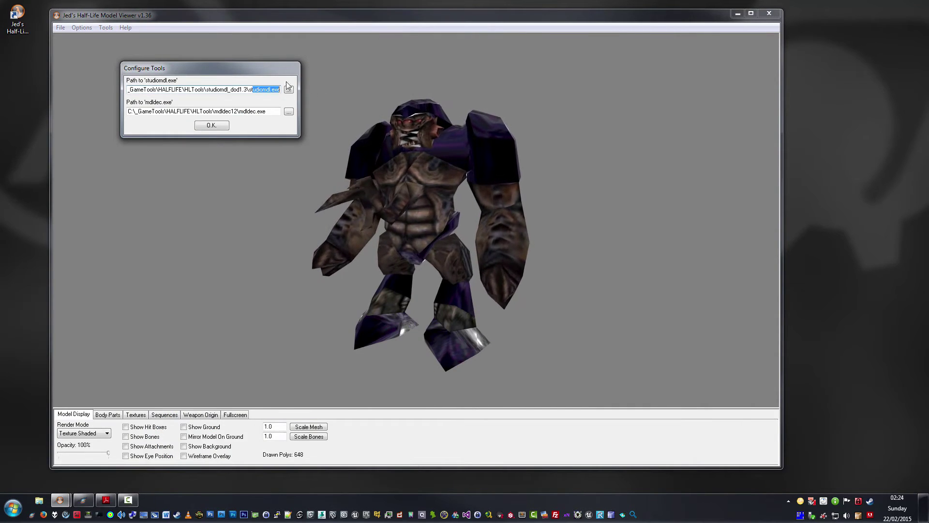
pyautogui.click(150, 89)
pyautogui.moveTo(151, 89); pyautogui.dragTo(285, 116)
pyautogui.click(248, 91)
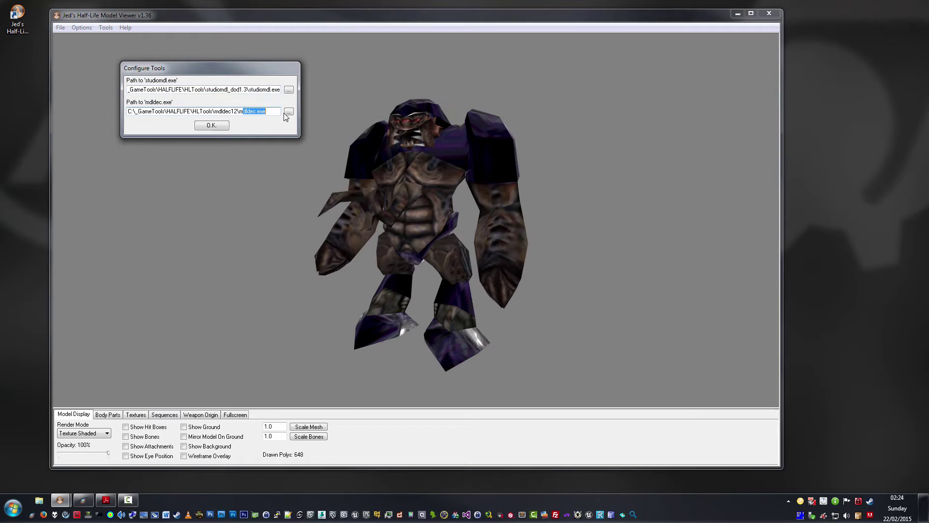
pyautogui.click(211, 125)
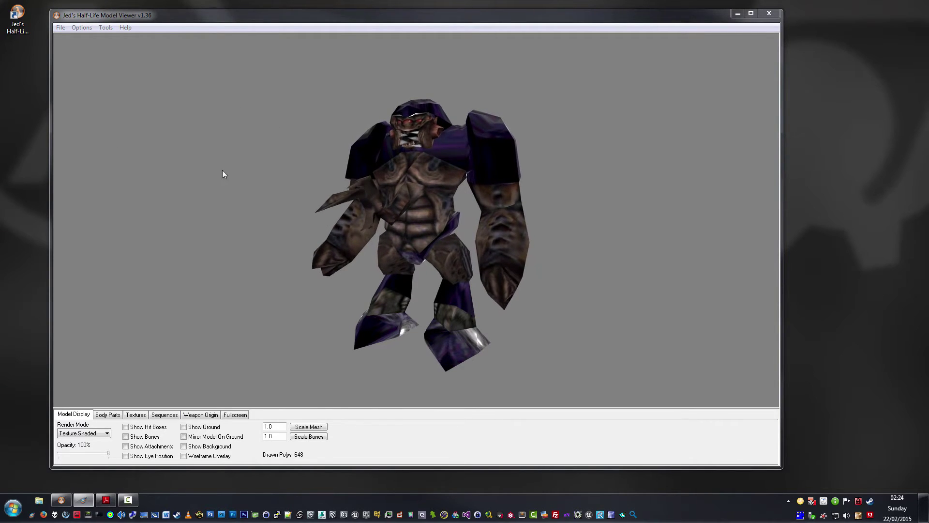
# - Start decompiling a model and copy baby_headcrab.mdl from the valve\models folder
pyautogui.click(109, 31)
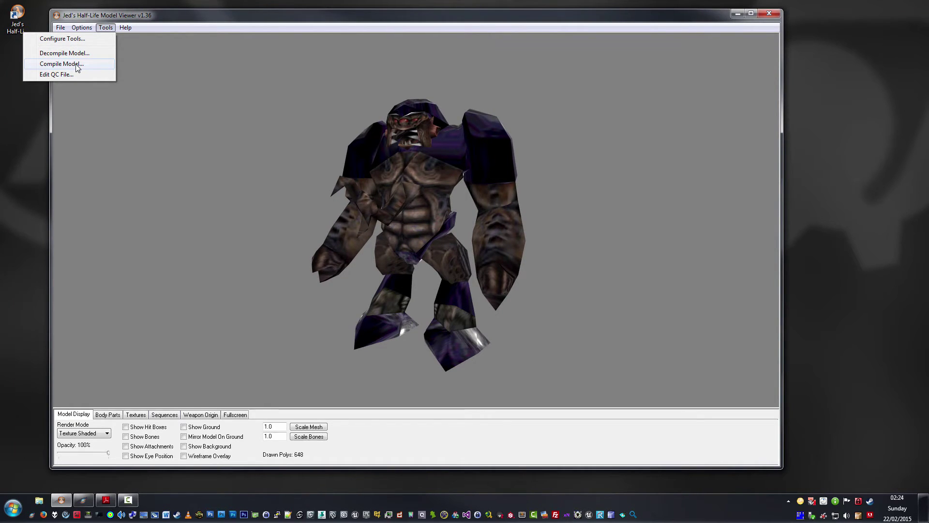
pyautogui.click(89, 58)
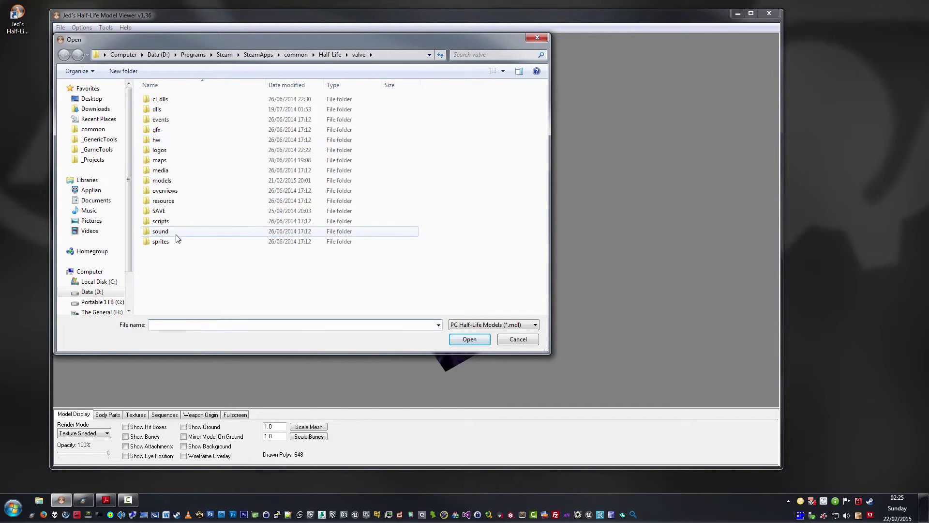
pyautogui.doubleClick(167, 181)
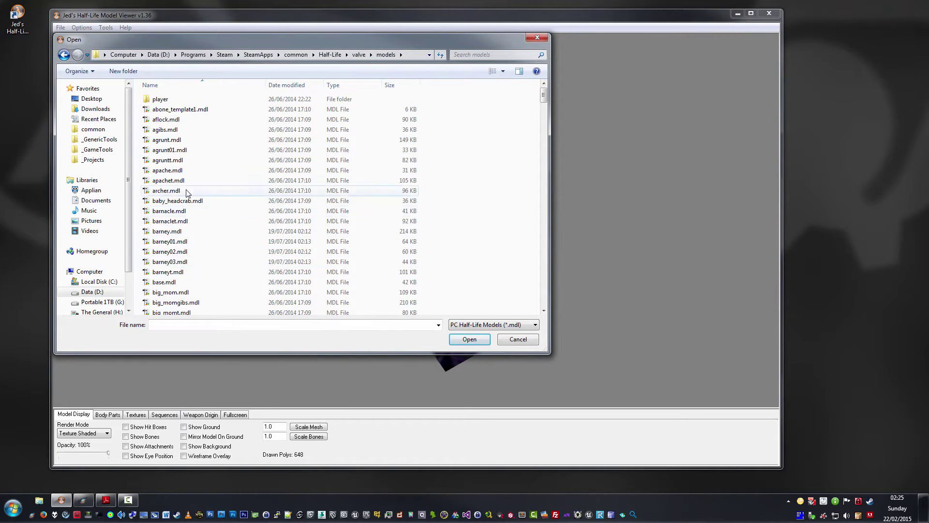
pyautogui.click(177, 201)
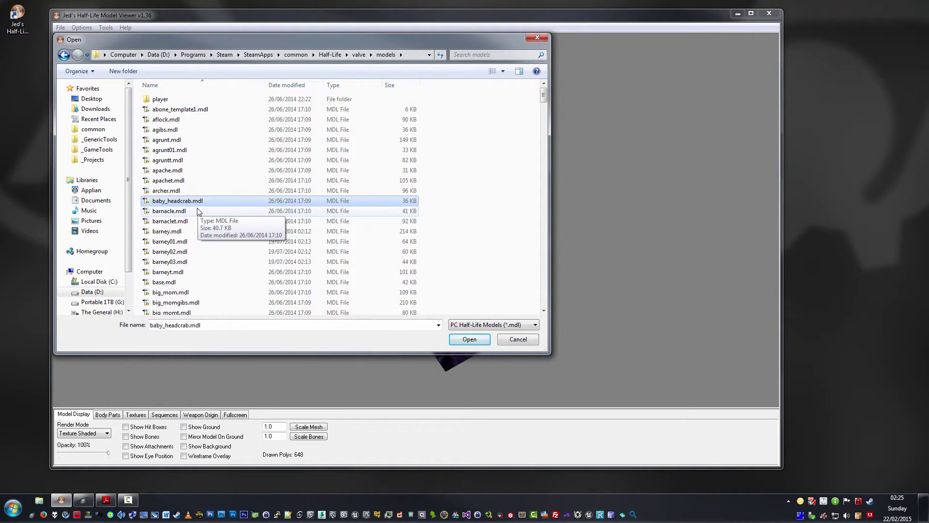
pyautogui.rightClick(189, 203)
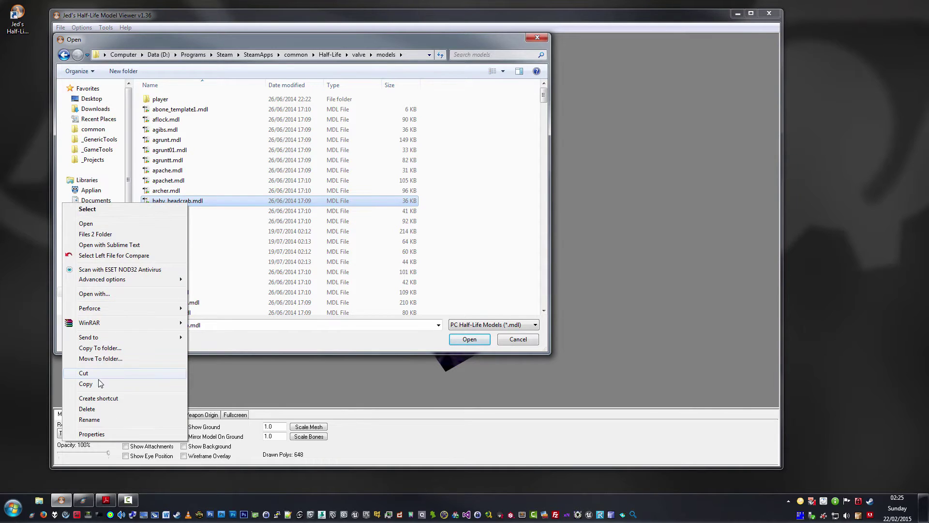
pyautogui.click(92, 383)
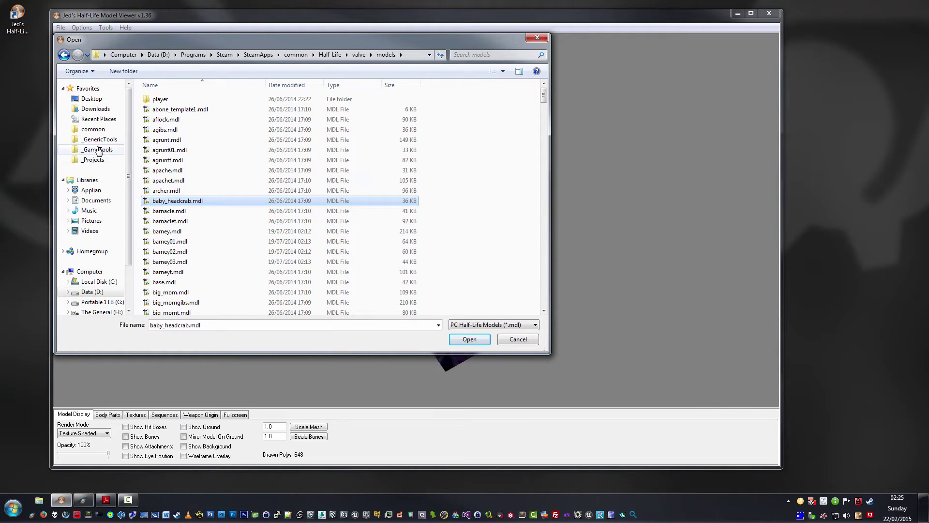
# - Create a folder named headcrab in _Projects\GoldsrcTesting\models and try to open baby_headcrab.mdl from it for decompiling
pyautogui.click(98, 163)
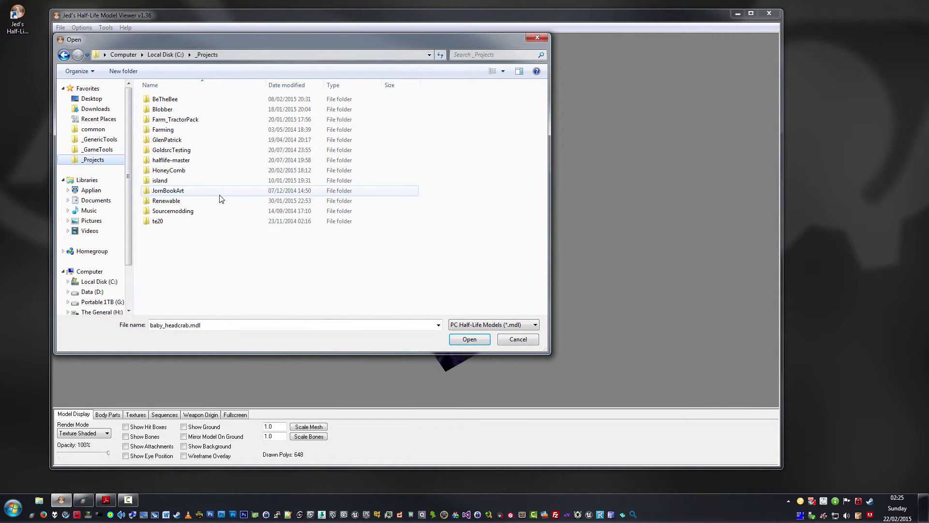
pyautogui.doubleClick(185, 150)
pyautogui.doubleClick(167, 100)
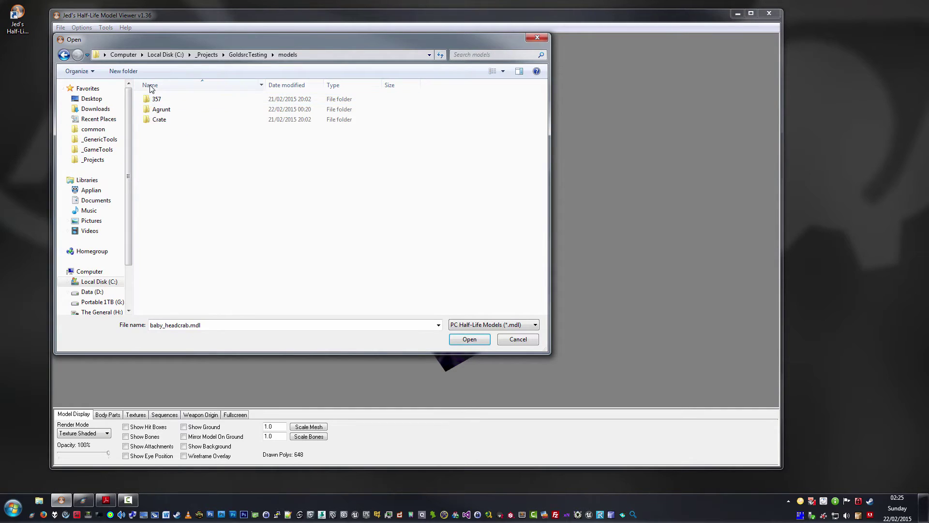
pyautogui.click(134, 74)
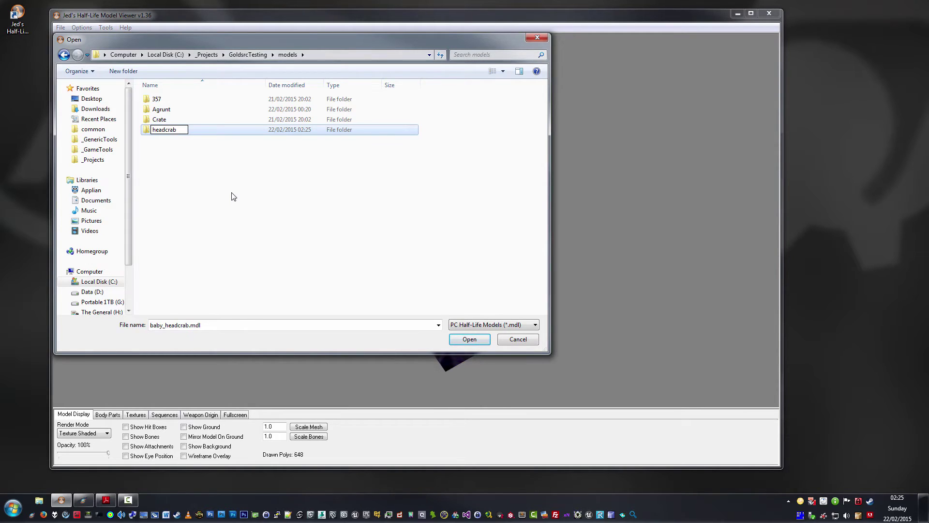
pyautogui.press('Return')
pyautogui.press('Return')
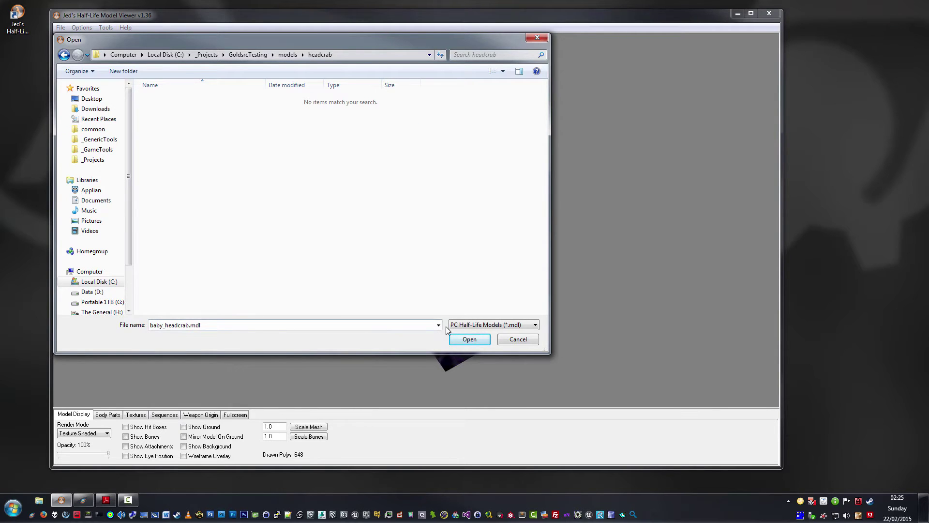
pyautogui.click(472, 340)
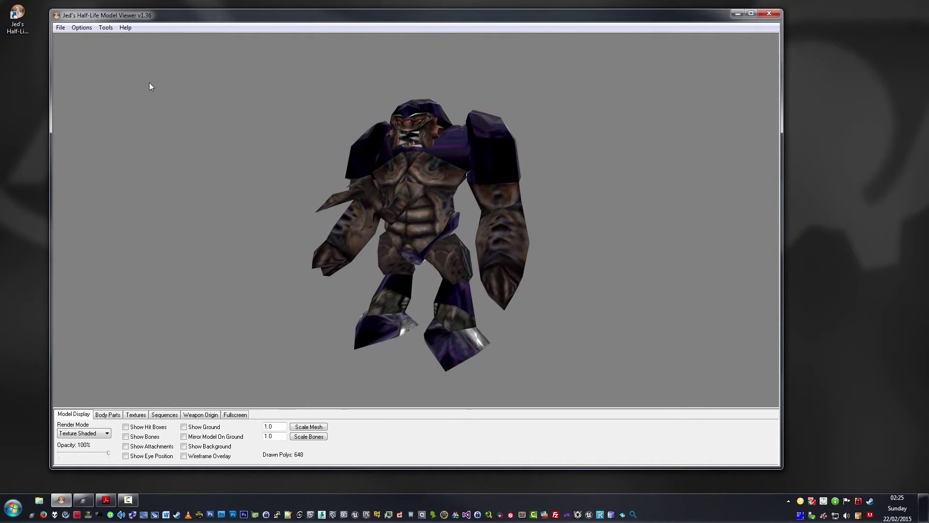
# - Open the _Projects\GoldsrcTesting\models\headcrab folder in Windows Explorer to view the decompiled files
pyautogui.press('super+e')
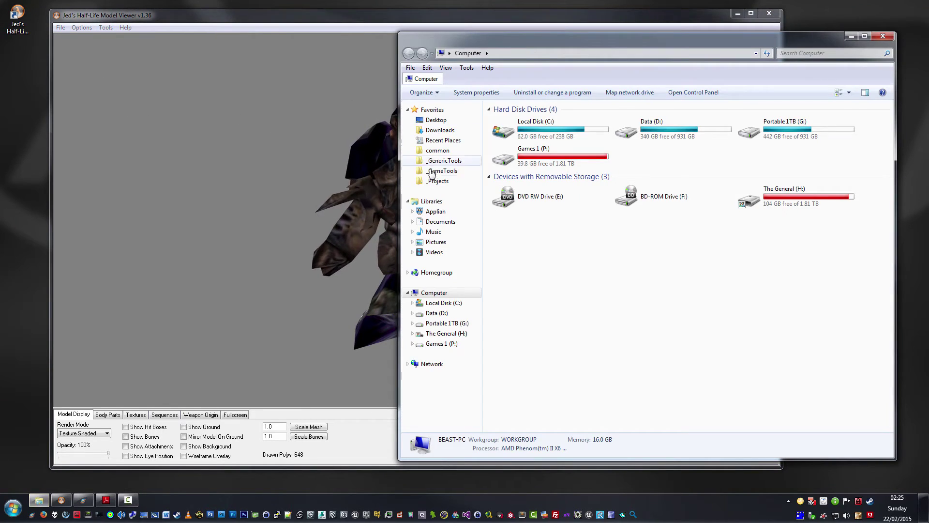
pyautogui.click(437, 181)
pyautogui.doubleClick(605, 172)
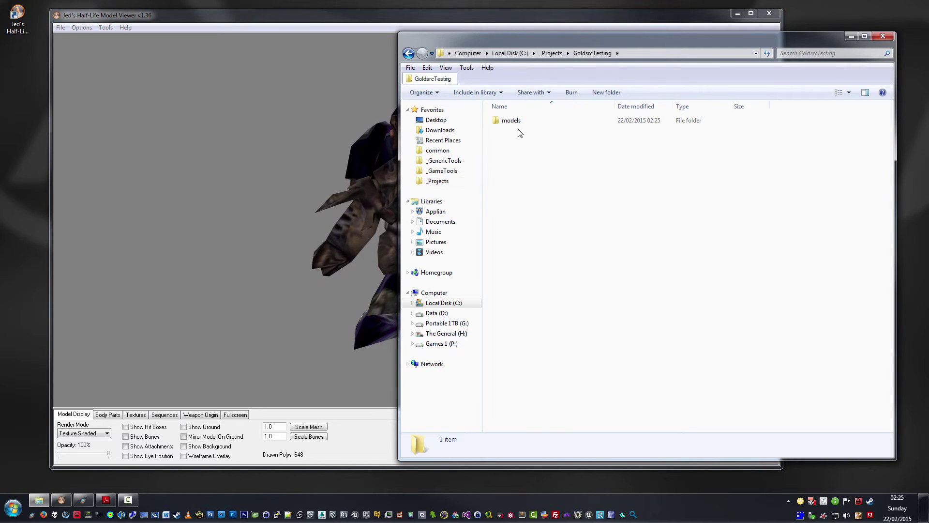
pyautogui.doubleClick(514, 121)
pyautogui.doubleClick(514, 151)
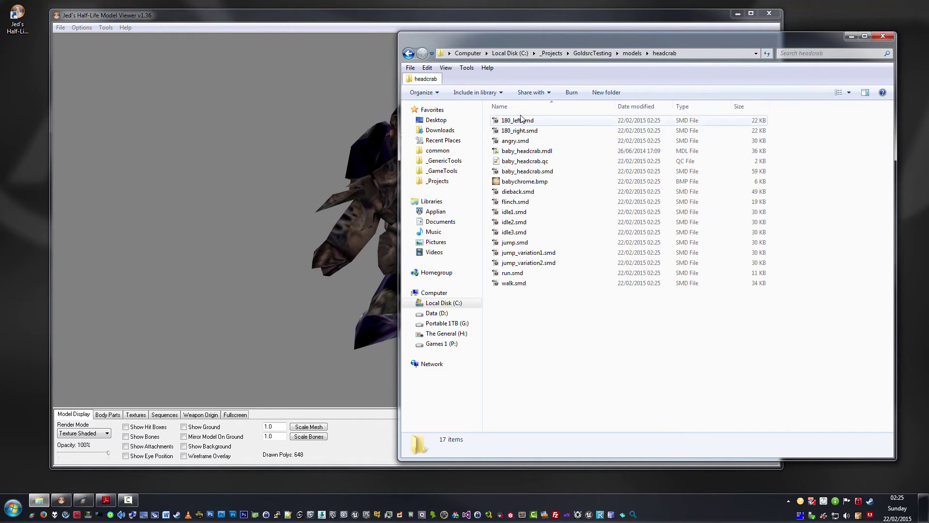
pyautogui.moveTo(533, 37); pyautogui.dragTo(493, 26)
# - Look through the decompiled headcrab files: the MDL model, the idle and jump SMD animations and the baby_headcrab.smd mesh
pyautogui.click(536, 147)
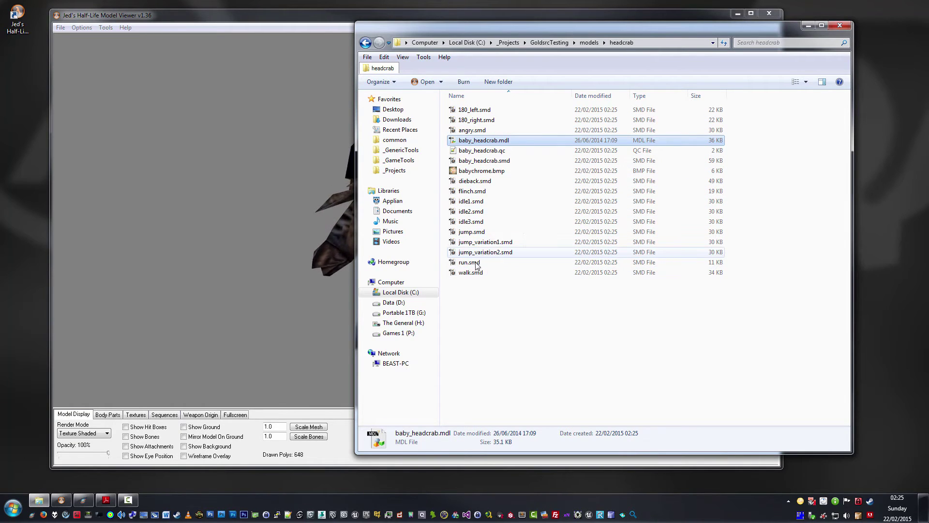
pyautogui.click(474, 203)
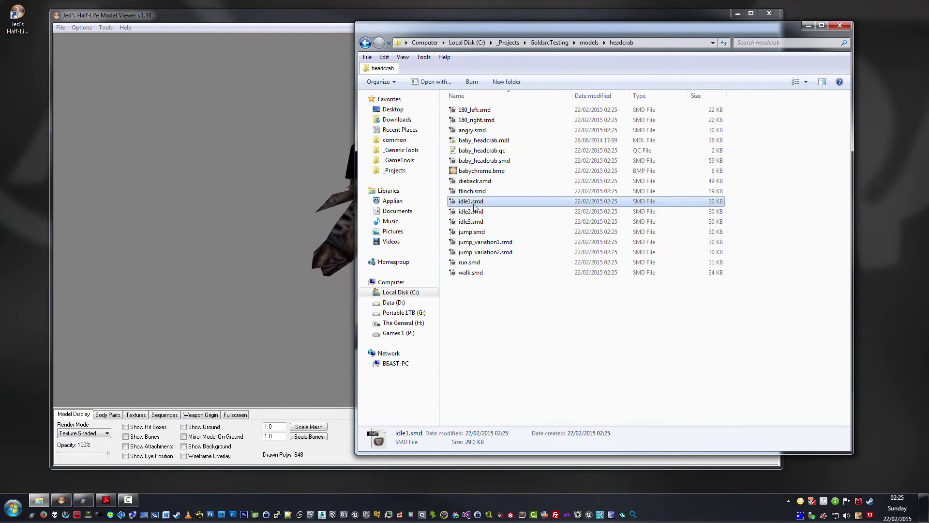
pyautogui.click(475, 212)
pyautogui.click(475, 221)
pyautogui.click(476, 232)
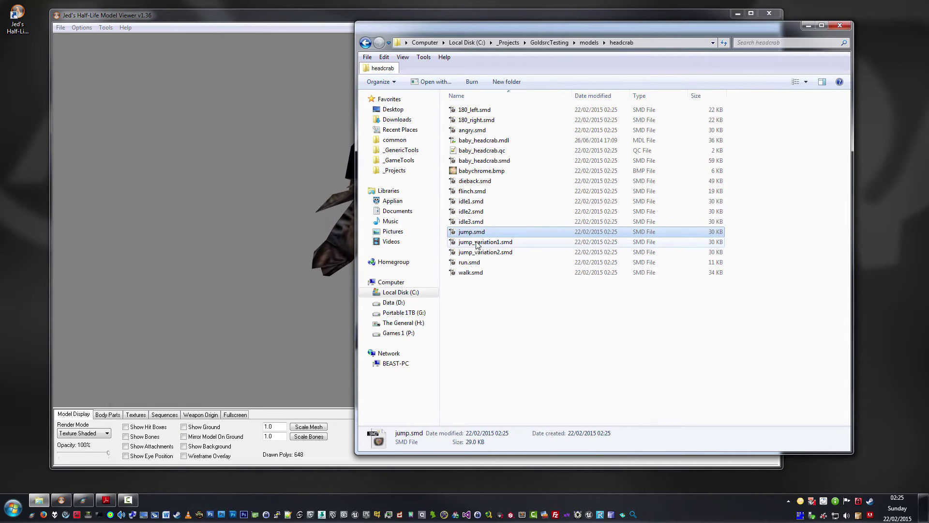
pyautogui.click(476, 242)
pyautogui.click(477, 252)
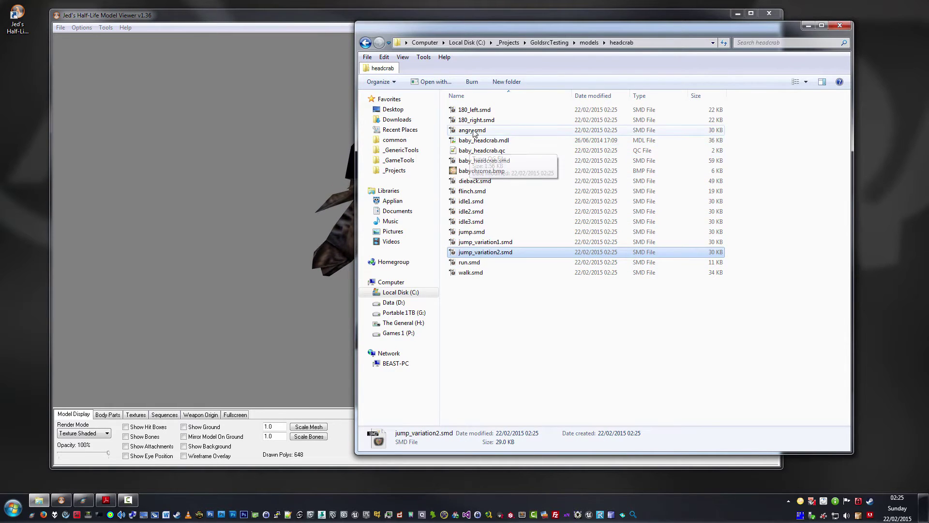
pyautogui.click(490, 163)
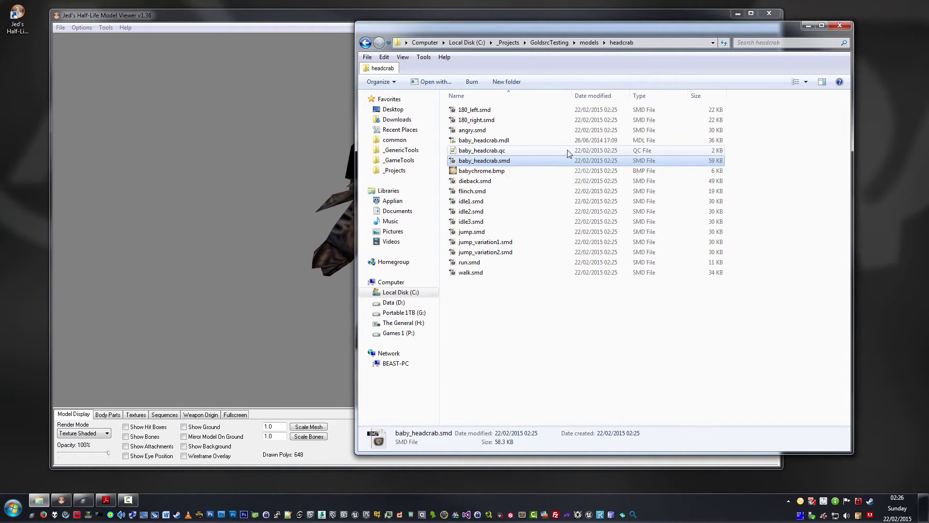
# - View the babychrome.bmp texture in the image viewer and close it
pyautogui.click(467, 173)
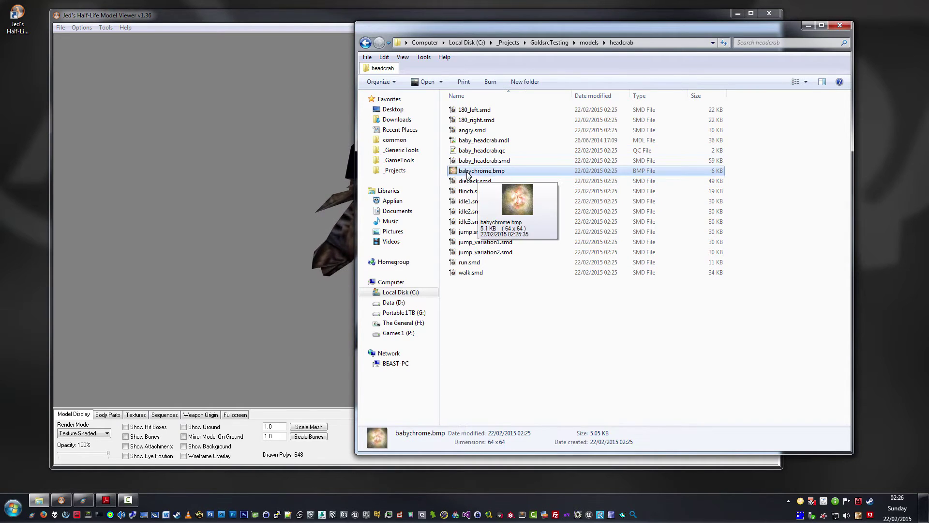
pyautogui.doubleClick(463, 173)
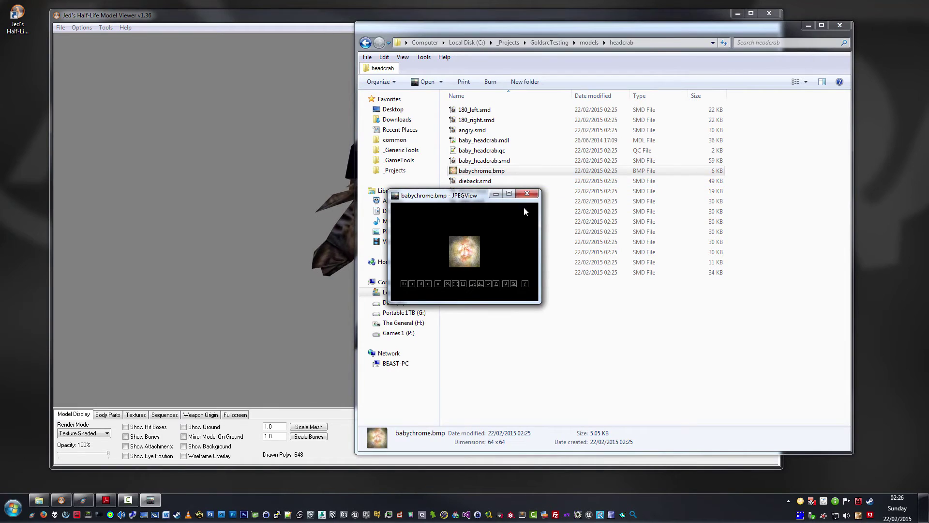
pyautogui.click(527, 193)
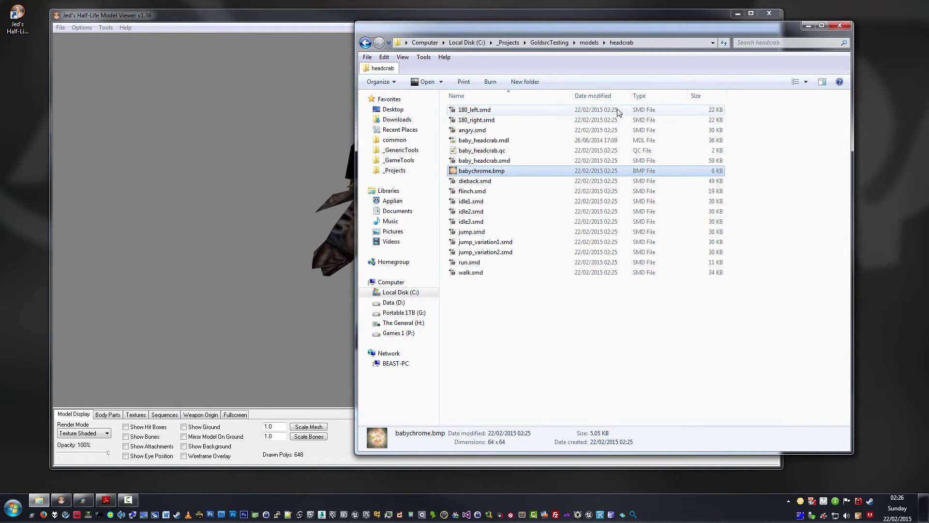
# - Read baby_headcrab.qc in Notepad++, from the model name to the animation sequences, and close the script and the folder
pyautogui.click(477, 150)
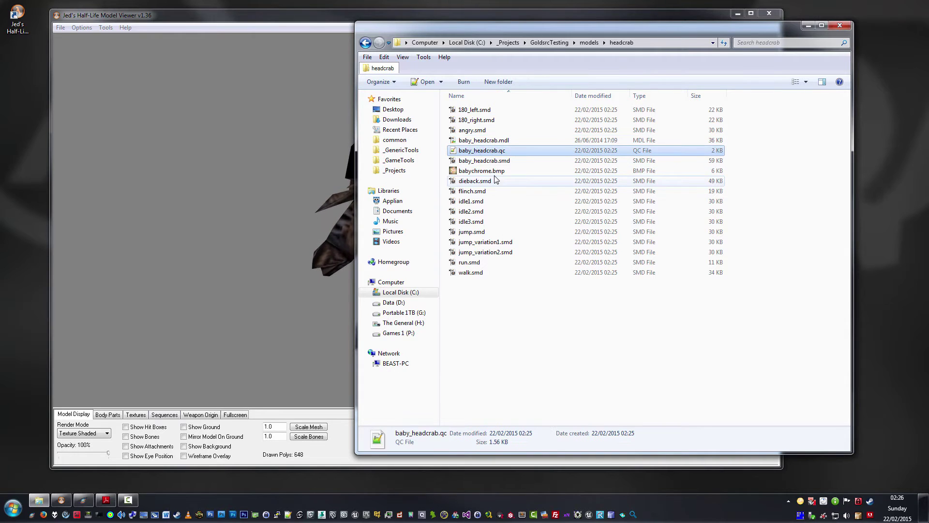
pyautogui.doubleClick(488, 154)
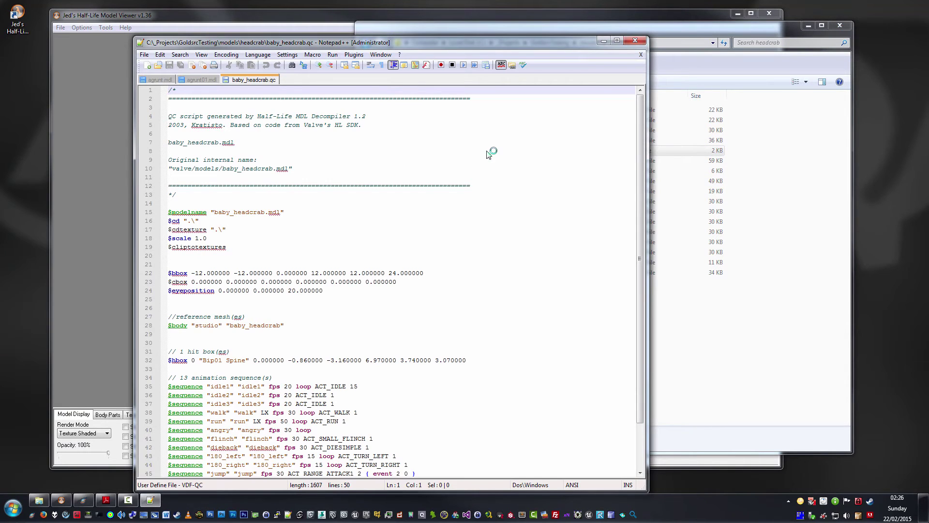
pyautogui.click(314, 212)
pyautogui.scroll(-2, 317, 210)
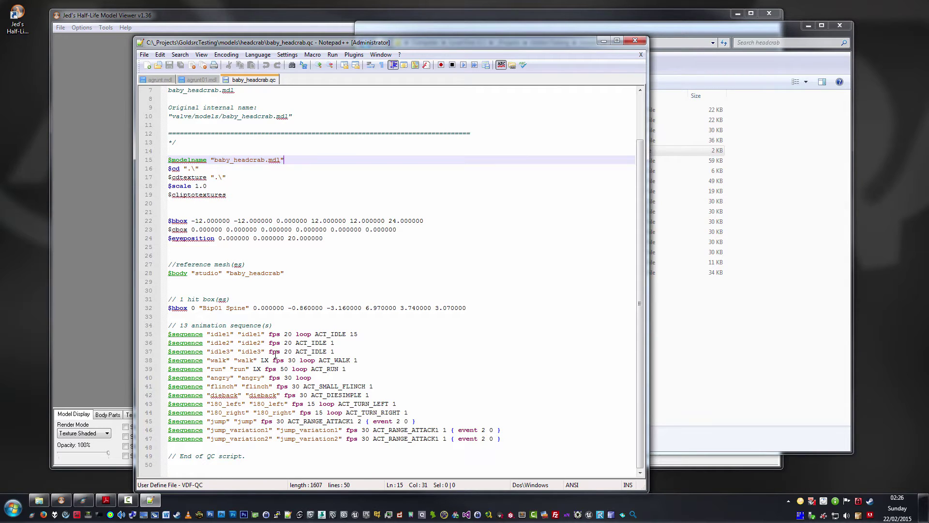
pyautogui.click(640, 42)
pyautogui.click(684, 273)
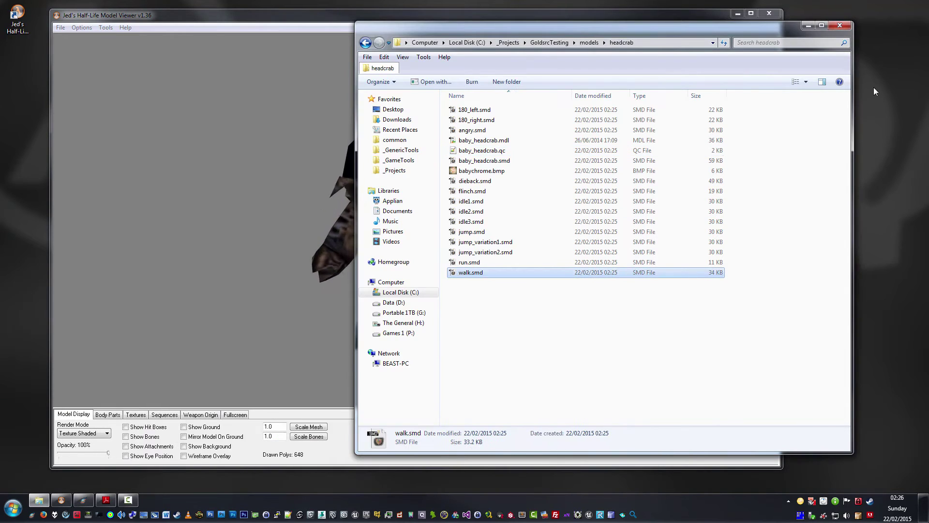
pyautogui.click(845, 27)
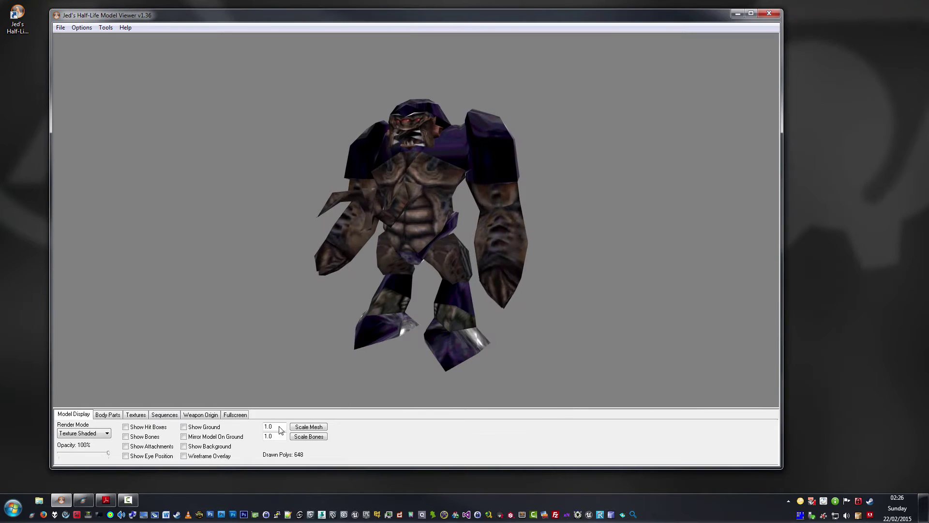
pyautogui.click(107, 28)
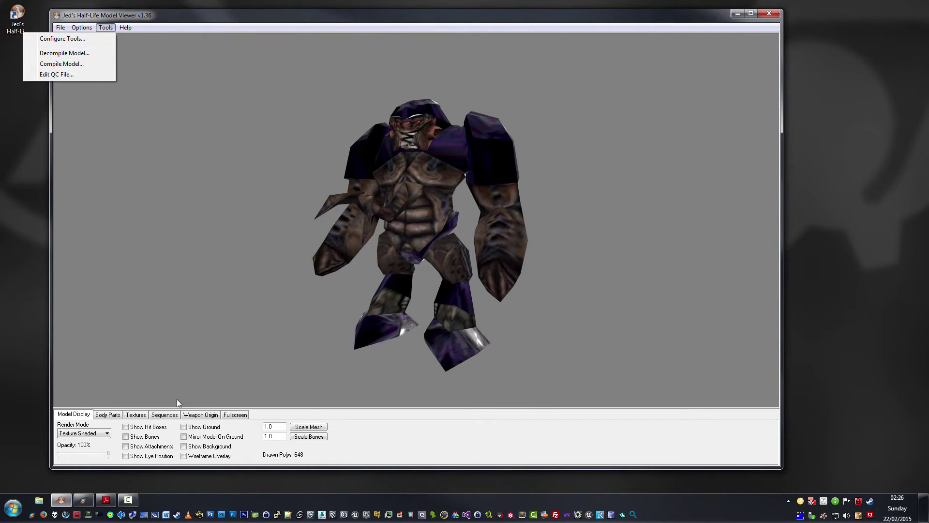
pyautogui.click(237, 256)
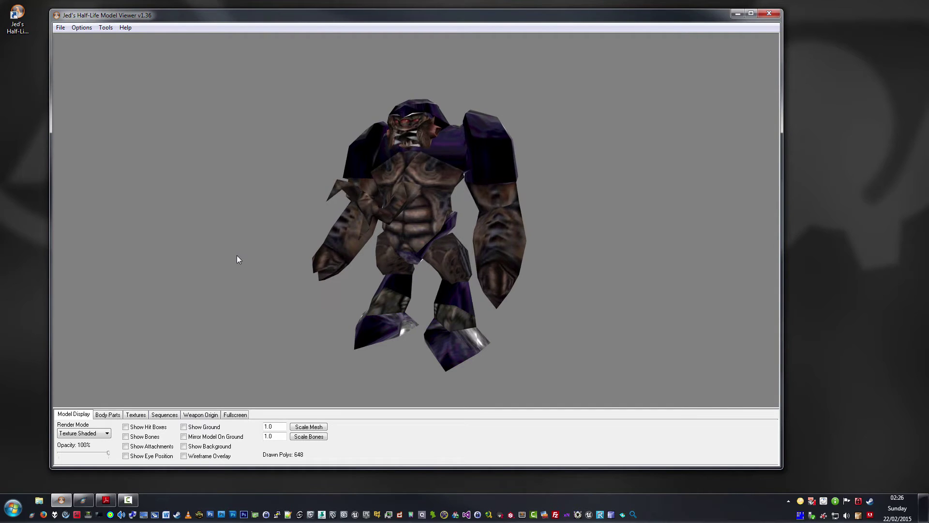
# - Reopen the _Projects\GoldsrcTesting\models\headcrab folder in Windows Explorer
pyautogui.click(47, 501)
pyautogui.click(396, 119)
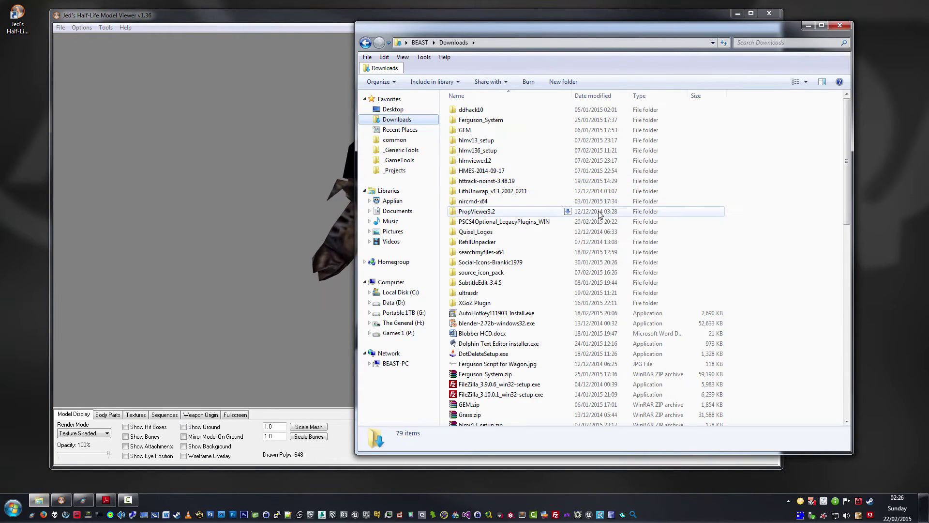
pyautogui.click(399, 140)
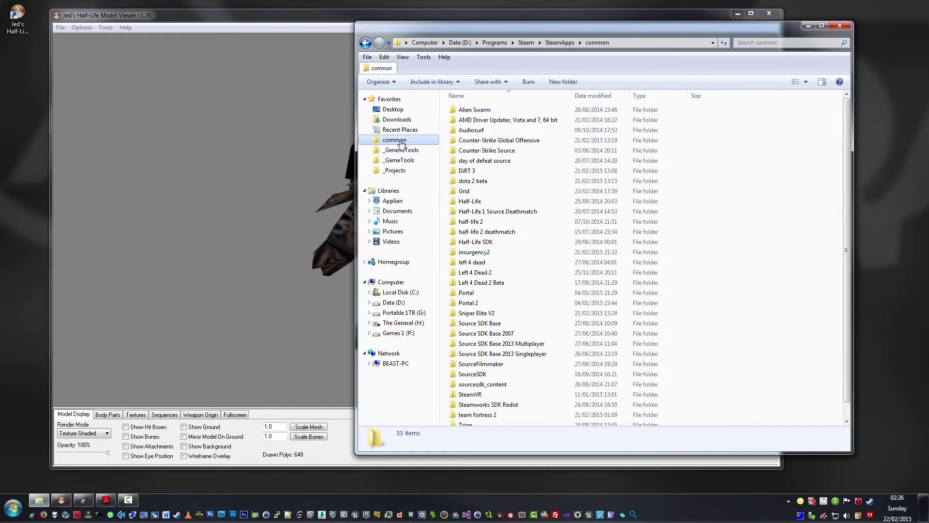
pyautogui.click(394, 170)
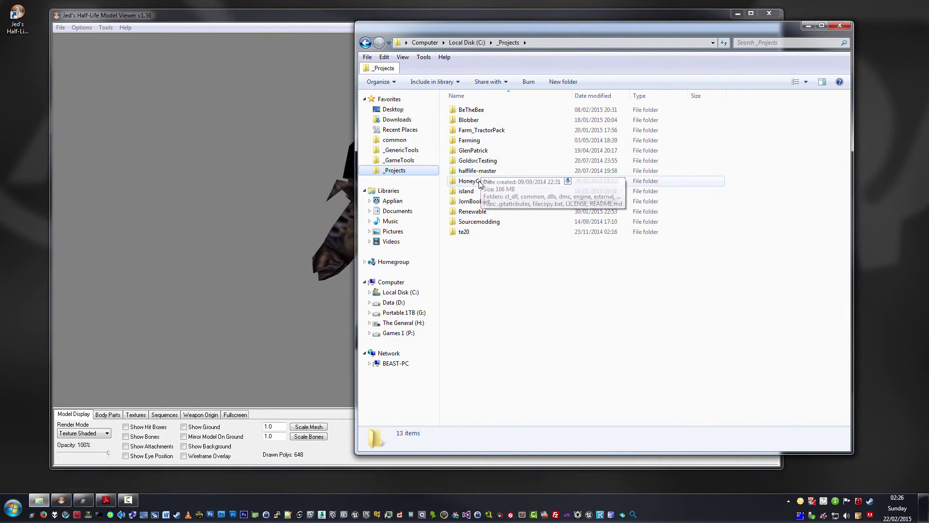
pyautogui.doubleClick(479, 161)
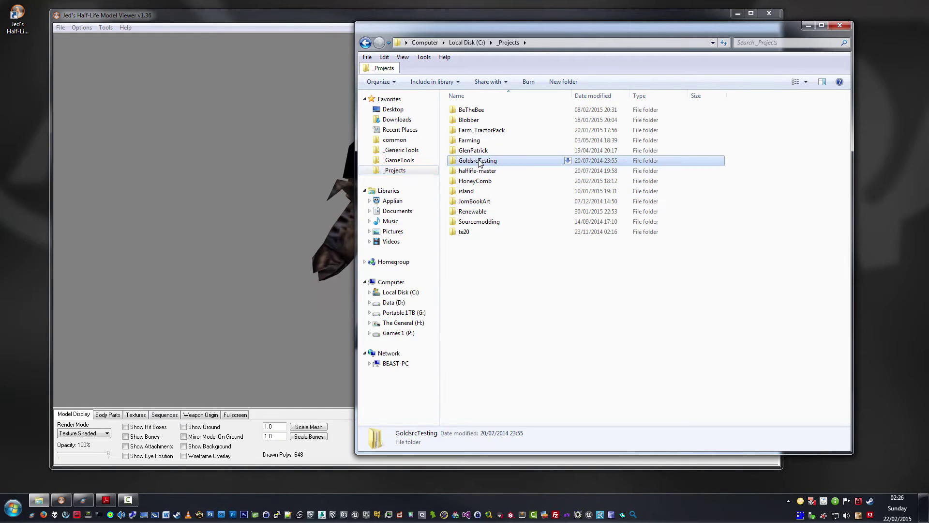
pyautogui.click(468, 110)
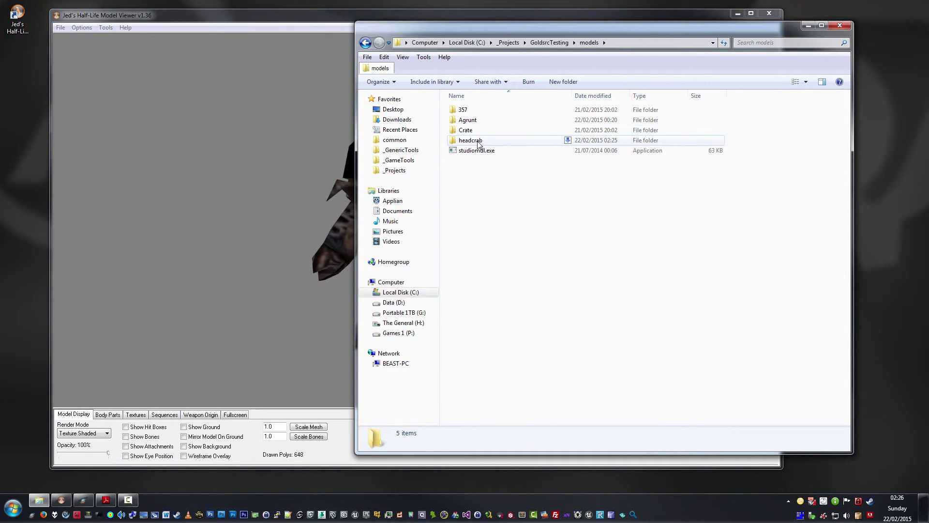
pyautogui.doubleClick(471, 141)
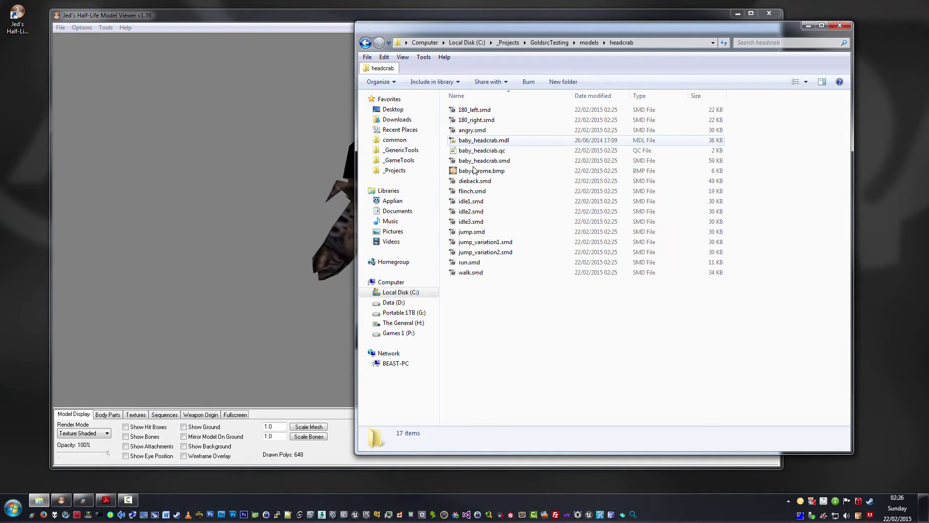
# - Rename the baby_headcrab.qc script as baby_headcrab01.qc
pyautogui.click(500, 141)
pyautogui.click(498, 152)
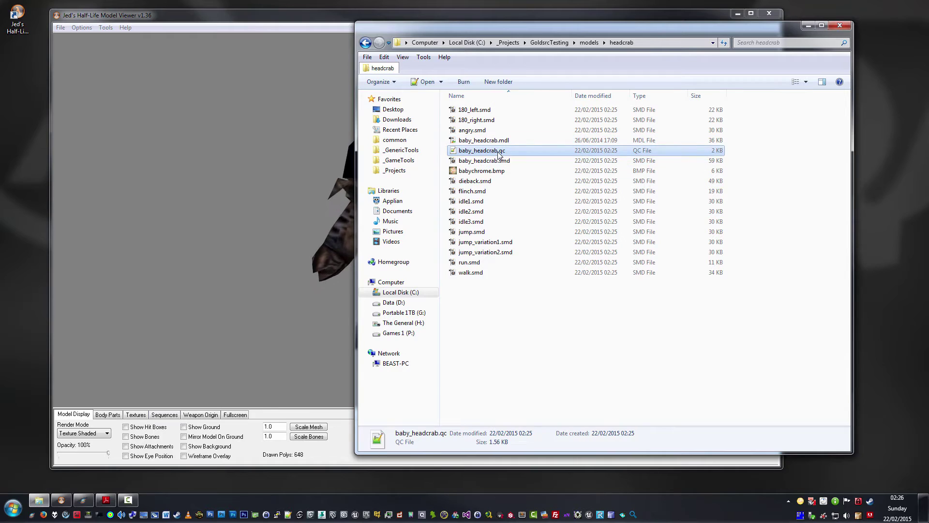
pyautogui.click(498, 151)
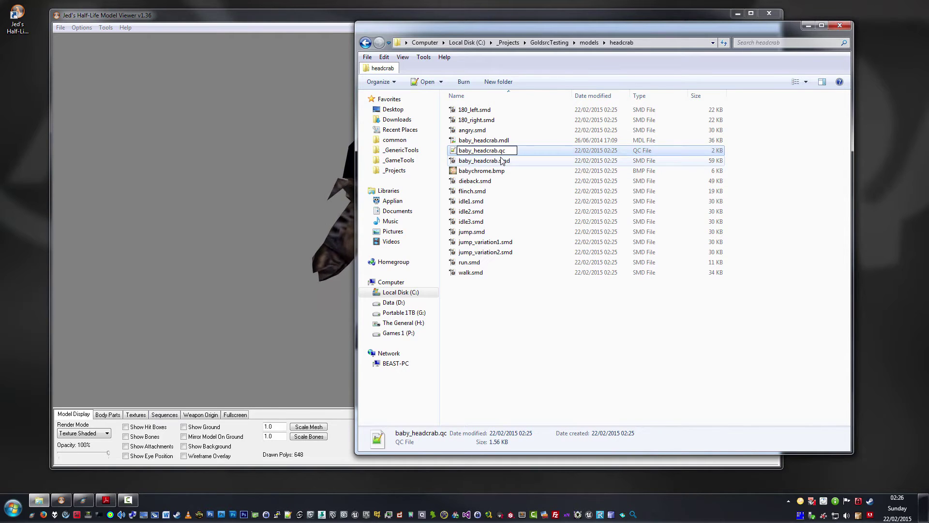
pyautogui.click(524, 318)
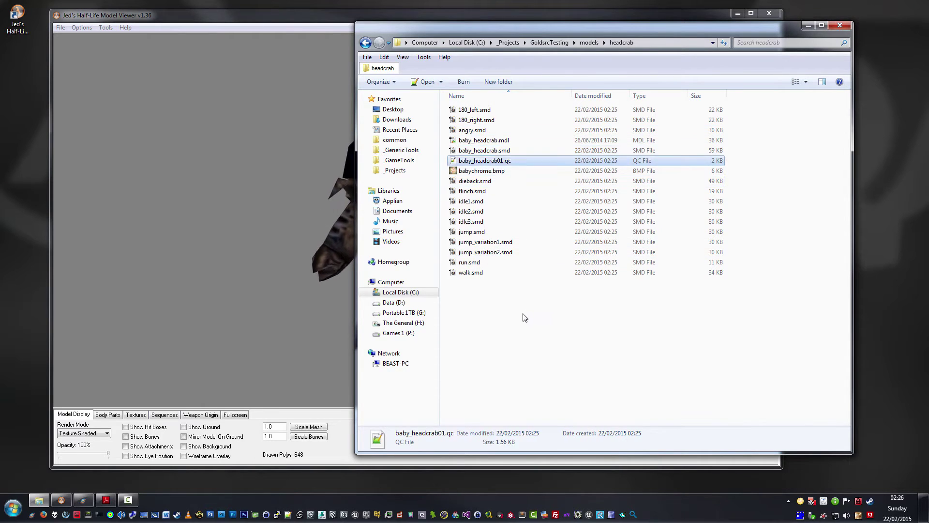
# - Switch to Jed's Half-Life Model Viewer and compile the model from baby_headcrab01.qc
pyautogui.click(234, 155)
pyautogui.click(106, 27)
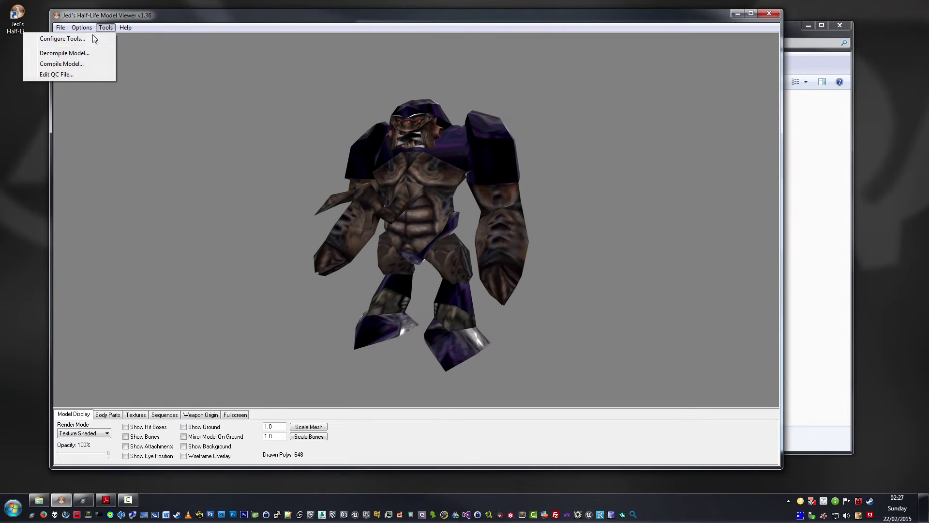
pyautogui.click(82, 64)
pyautogui.click(174, 102)
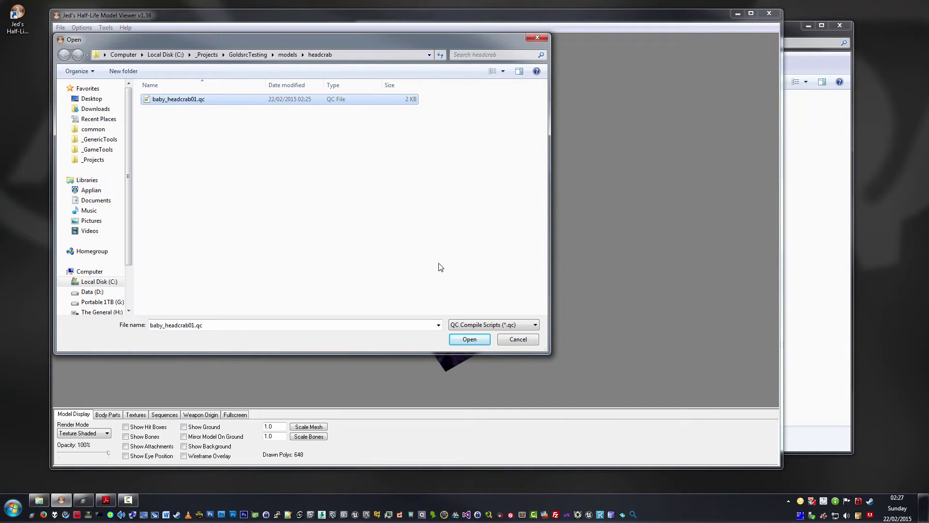
pyautogui.click(469, 339)
# - Edit baby_headcrab01.qc in Notepad++ so that $modelname is "baby_headcrab01.mdl", save the script and close it
pyautogui.click(819, 200)
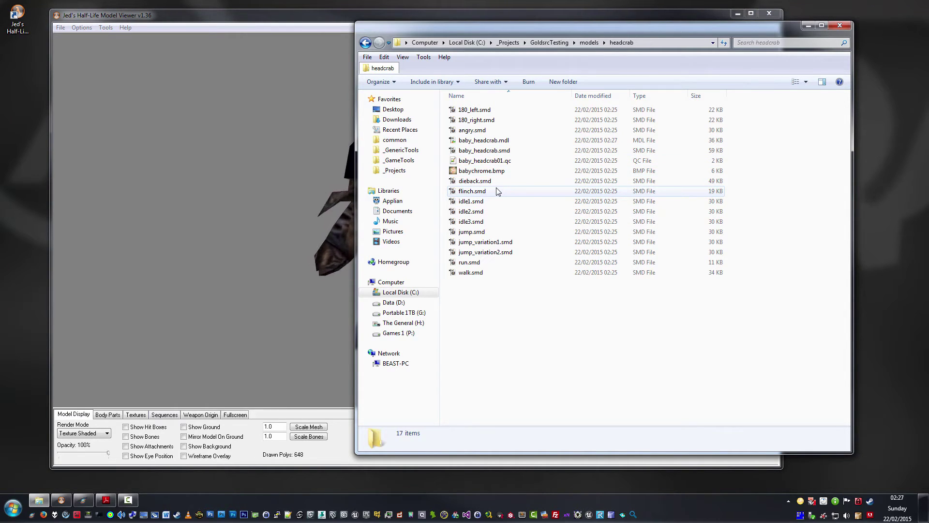
pyautogui.rightClick(492, 159)
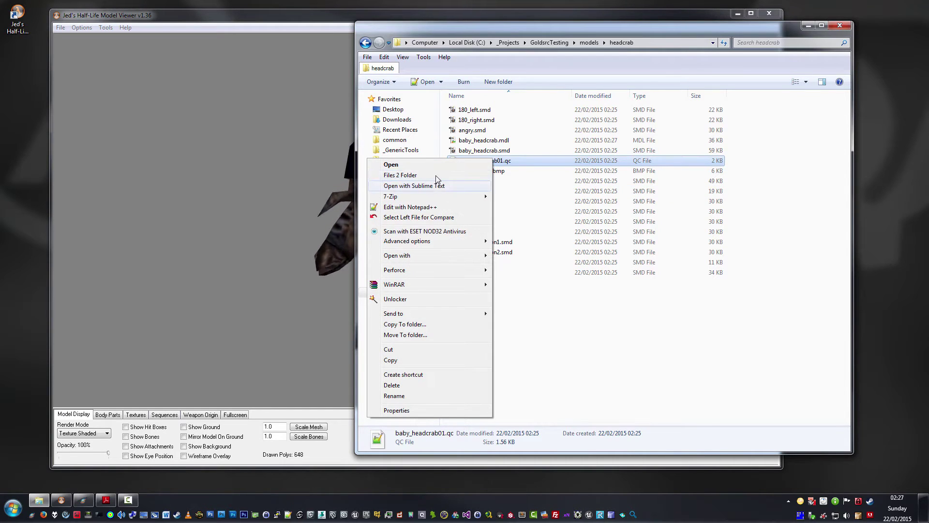
pyautogui.click(448, 206)
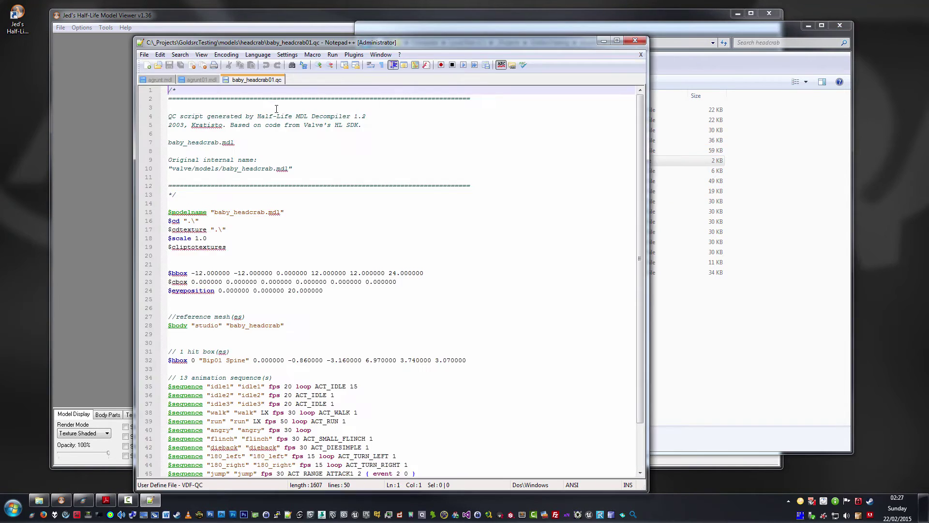
pyautogui.click(261, 211)
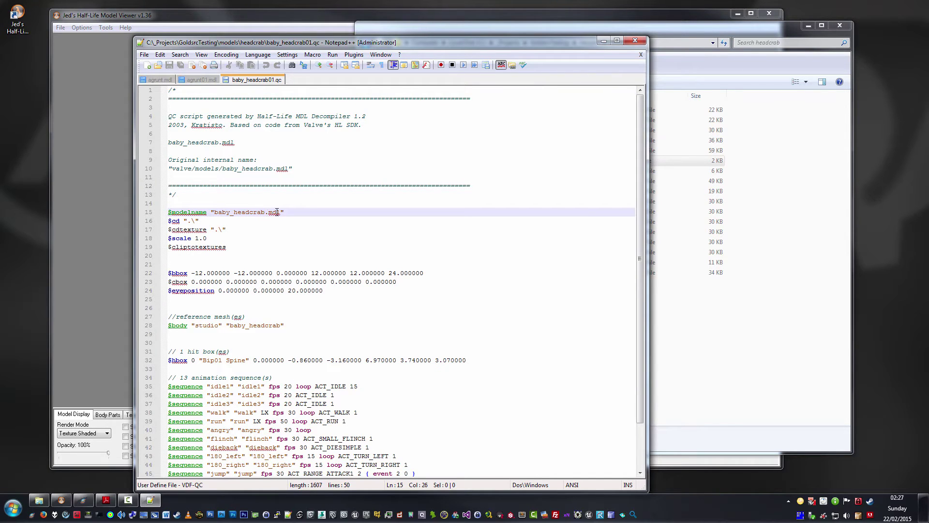
pyautogui.click(366, 244)
pyautogui.hotkey('ctrl', 's')
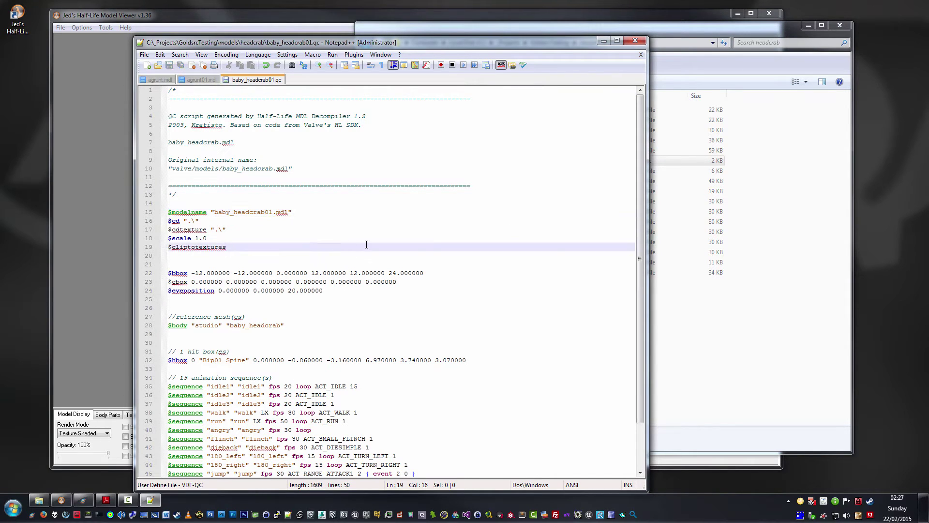
pyautogui.click(635, 40)
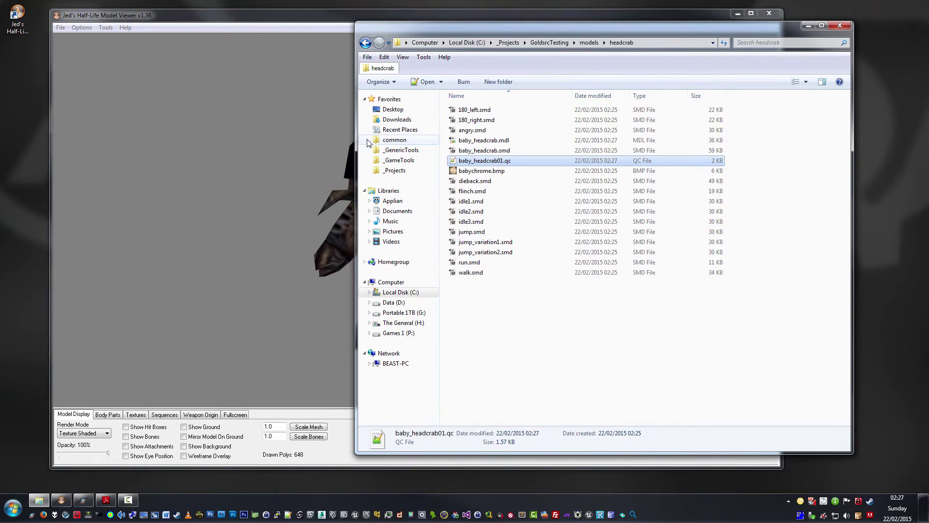
# - Switch to Jed's Half-Life Model Viewer and compile the model from the edited baby_headcrab01.qc script
pyautogui.click(239, 161)
pyautogui.click(106, 27)
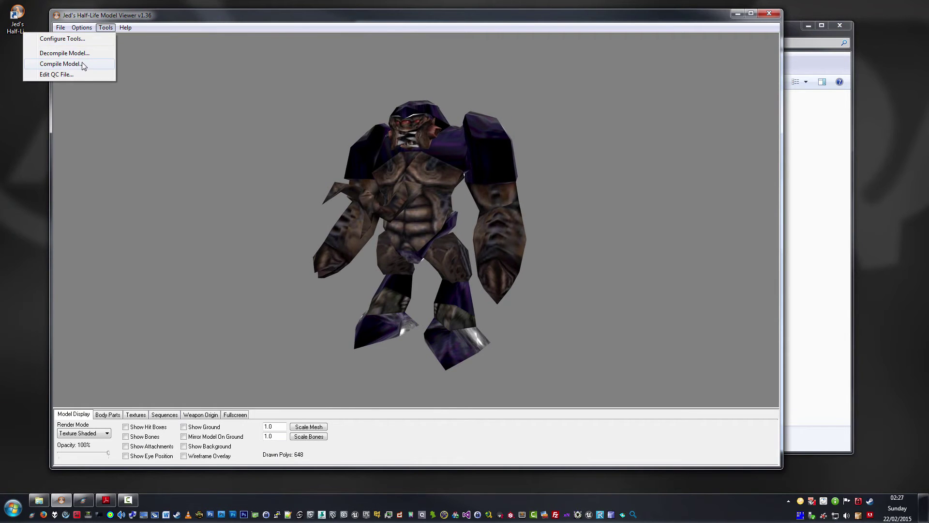
pyautogui.click(60, 64)
pyautogui.click(177, 99)
pyautogui.click(469, 339)
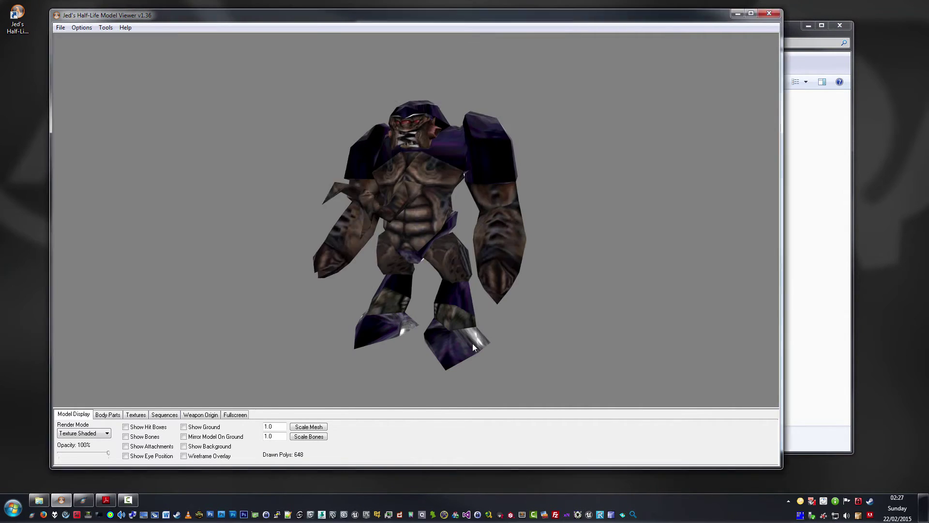
# - Open baby_headcrab01.mdl and baby_headcrab.mdl from the headcrab folder in separate viewer windows to compare them, and close both windows
pyautogui.click(821, 276)
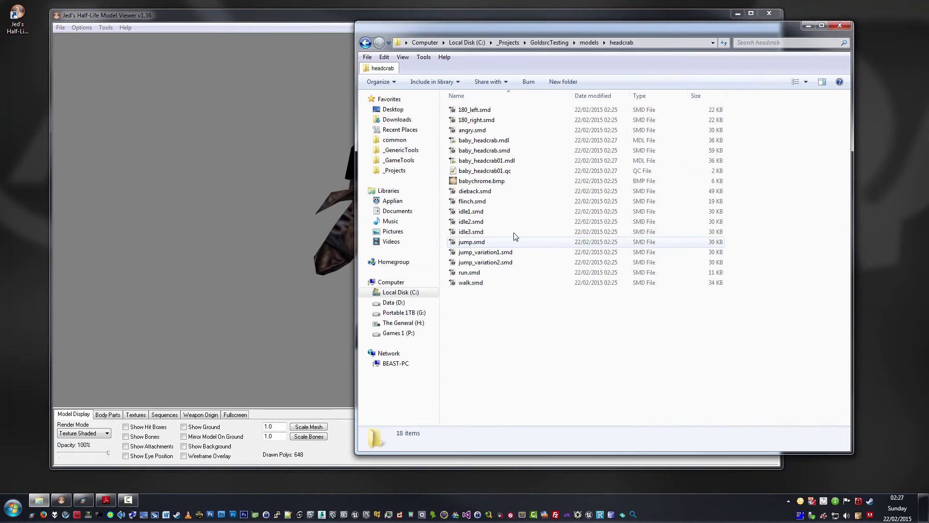
pyautogui.click(492, 162)
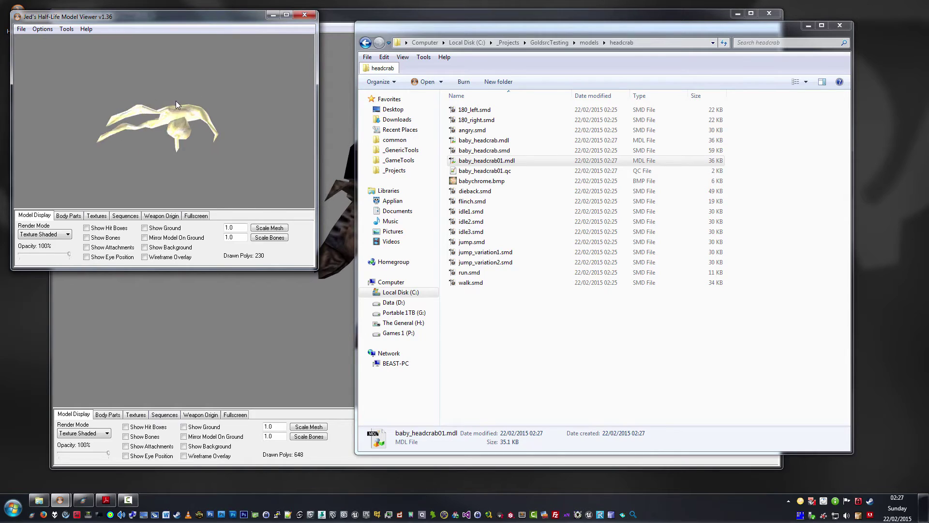
pyautogui.click(513, 172)
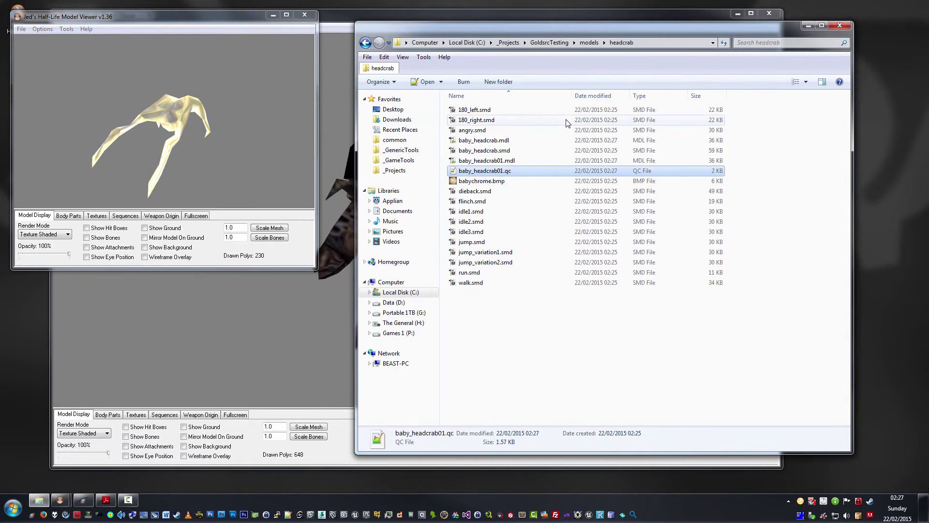
pyautogui.doubleClick(500, 141)
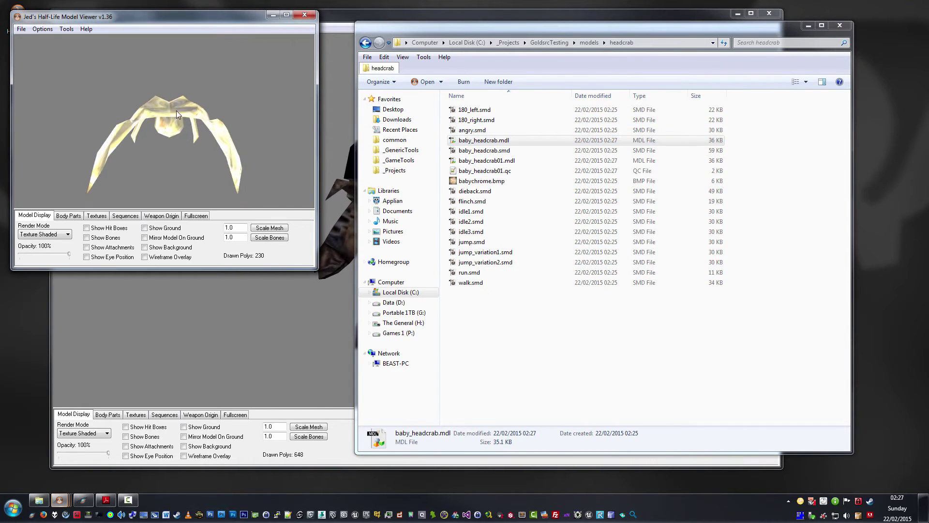
pyautogui.moveTo(181, 21); pyautogui.dragTo(271, 115)
pyautogui.click(392, 112)
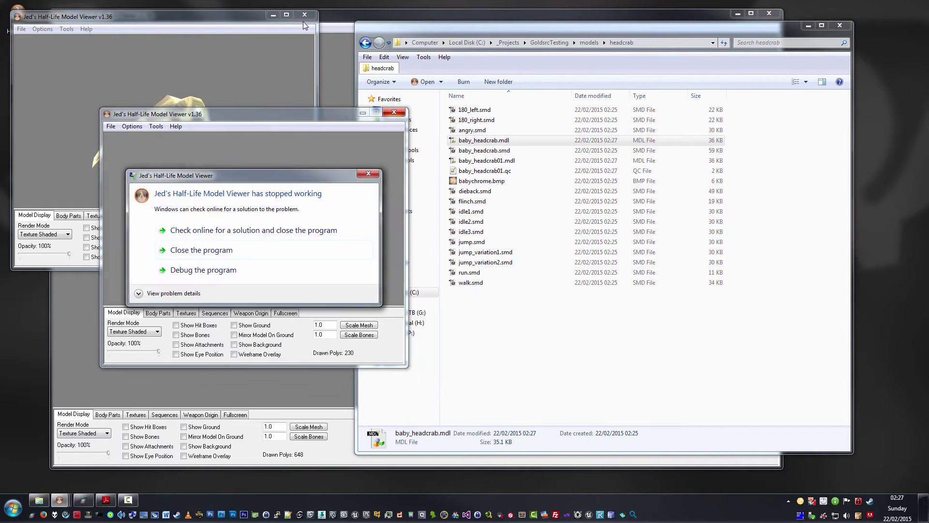
pyautogui.click(298, 18)
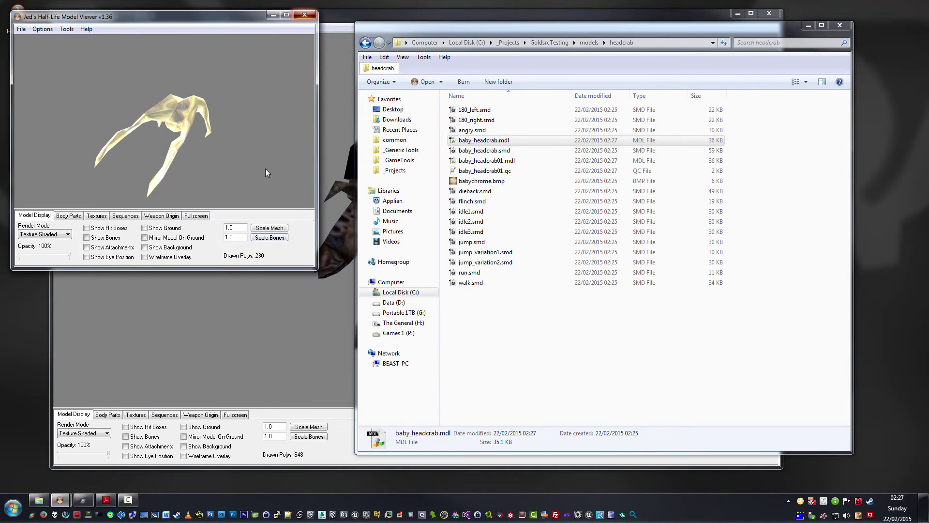
# - Try to load baby_headcrab.mdl from the Explorer folder directly into the open model viewer window
pyautogui.moveTo(484, 140); pyautogui.dragTo(259, 142)
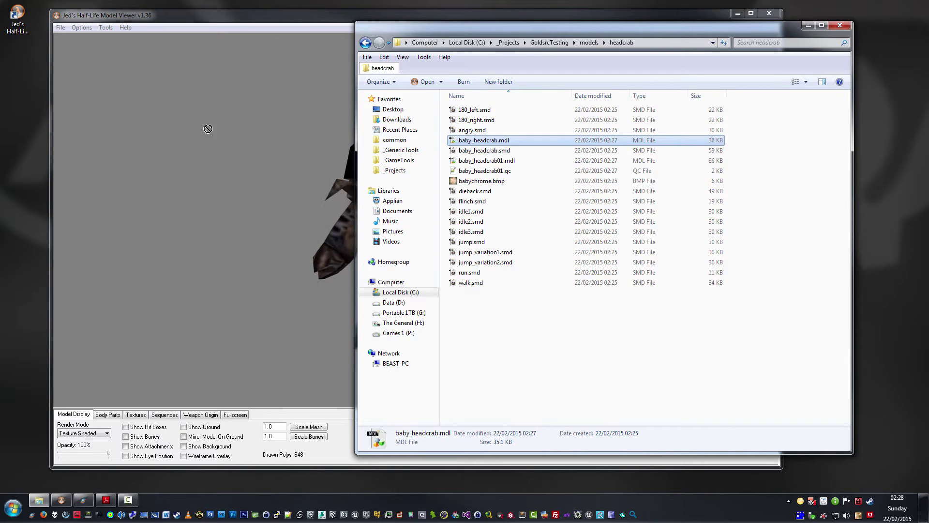
pyautogui.moveTo(208, 128); pyautogui.dragTo(210, 140)
pyautogui.click(251, 111)
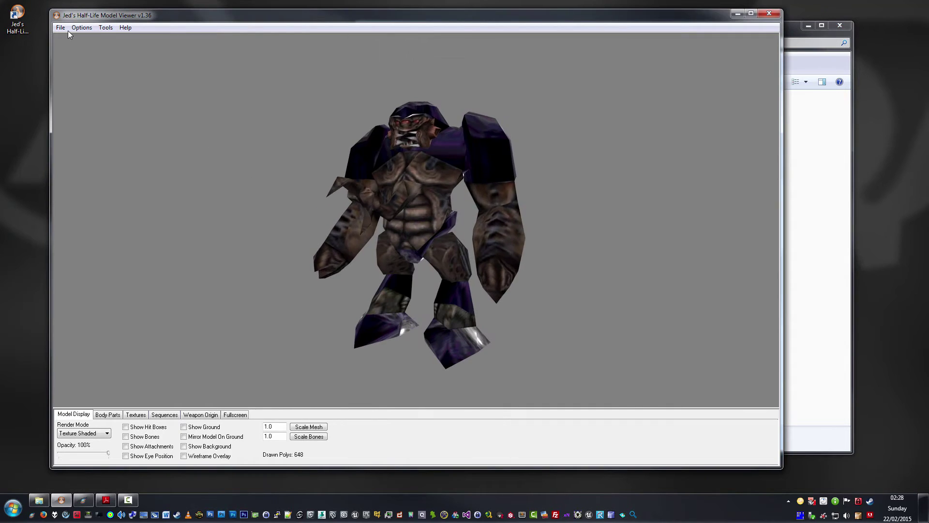
# - Review the viewer's file commands and the configured paths to studiomdl.exe and mdldec.exe
pyautogui.click(60, 28)
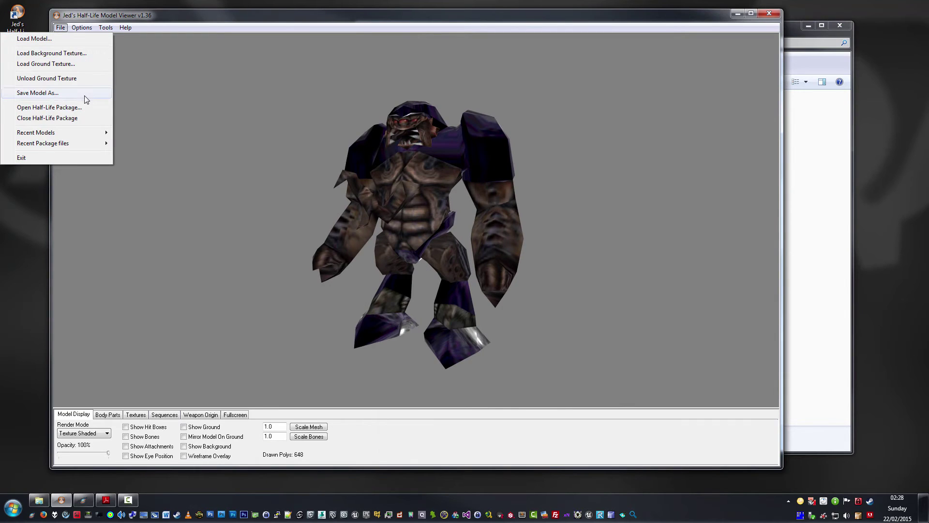
pyautogui.click(132, 112)
pyautogui.click(104, 29)
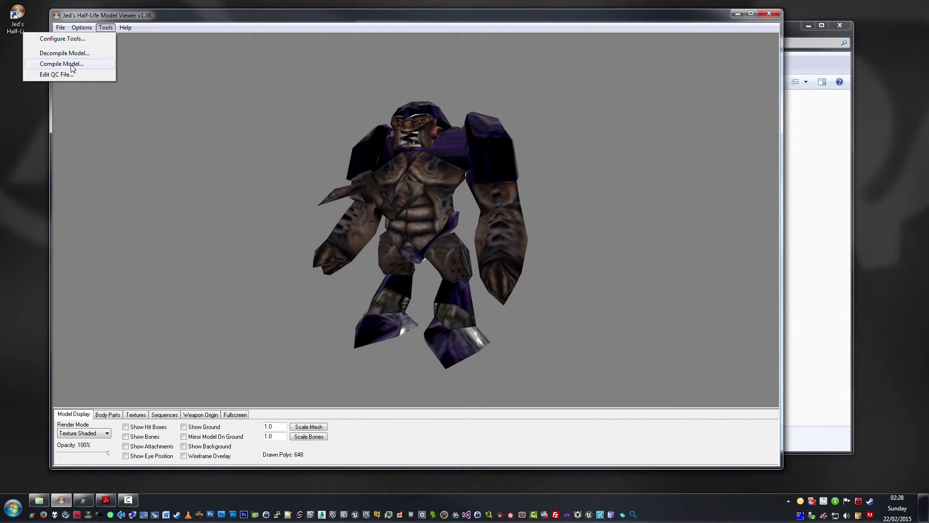
pyautogui.click(75, 40)
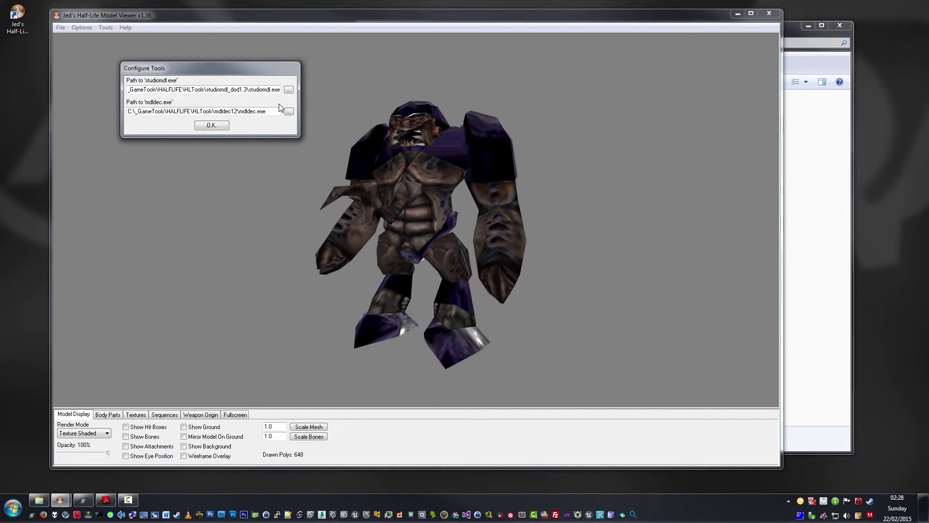
pyautogui.click(212, 125)
# - Open baby_headcrab01.qc with the viewer's Edit QC File command and close it in Notepad
pyautogui.click(105, 28)
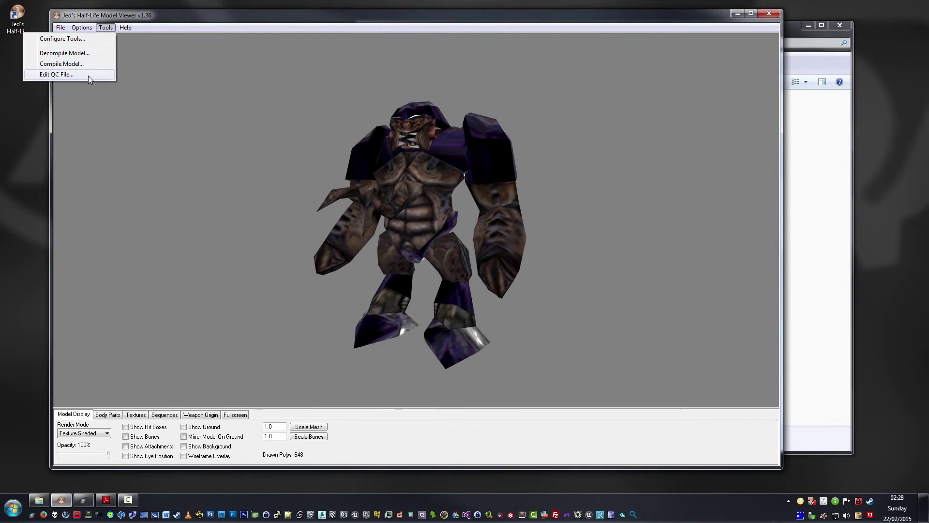
pyautogui.click(88, 75)
pyautogui.click(178, 101)
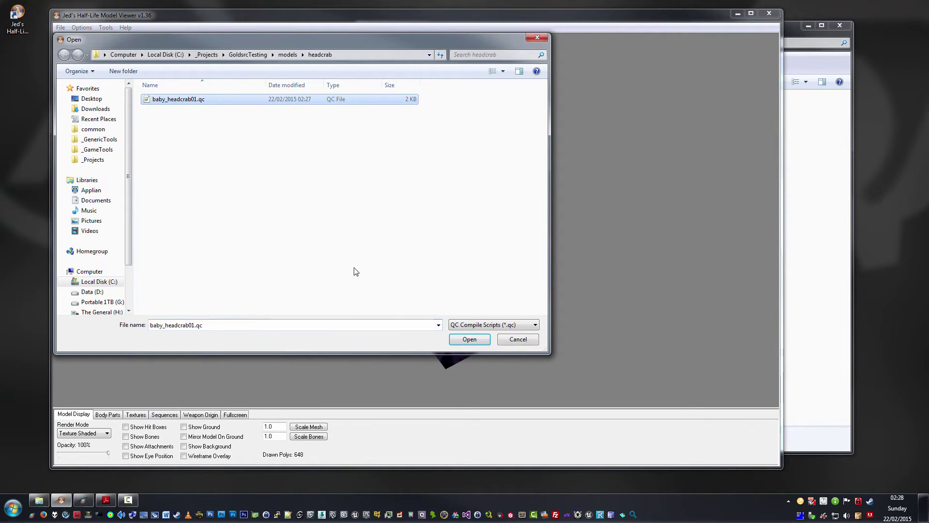
pyautogui.click(466, 342)
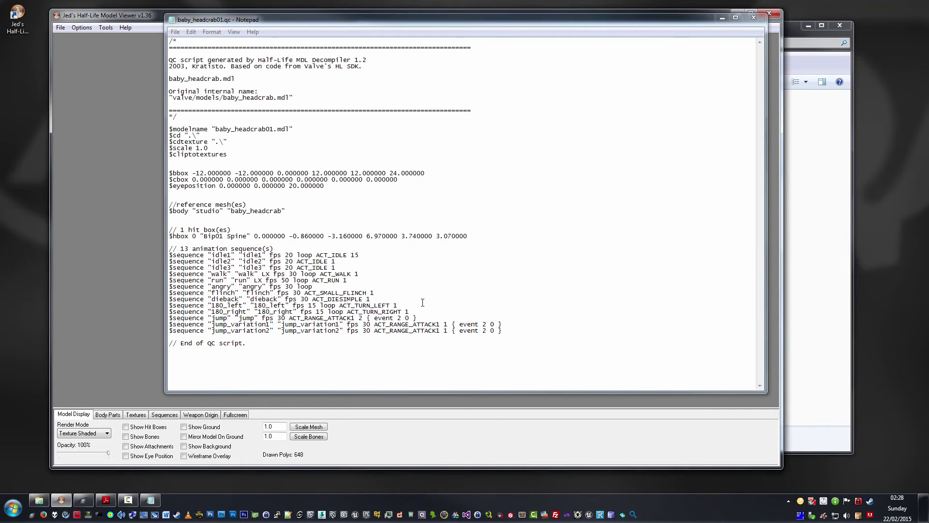
pyautogui.click(423, 301)
pyautogui.click(753, 18)
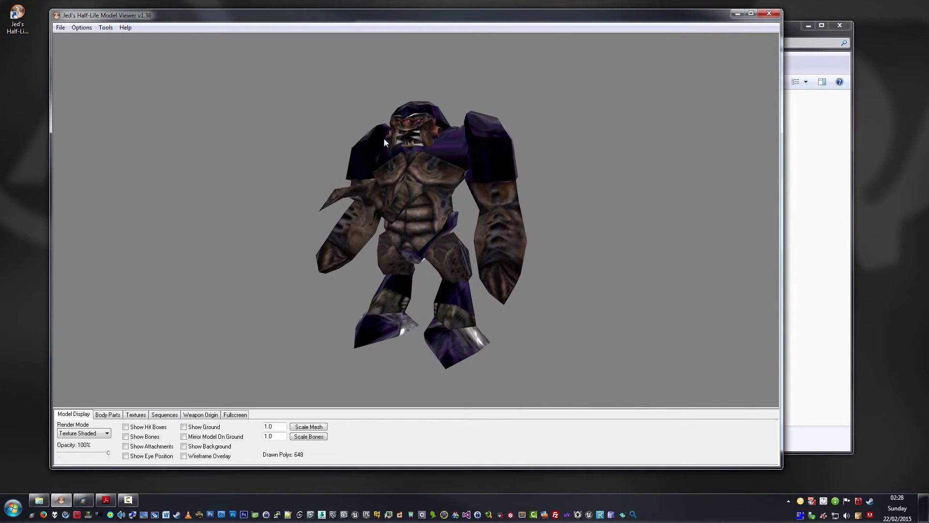
# - Open baby_headcrab01.qc from Explorer in Notepad++, examine its model name, bounding box, reference mesh and sequence entries, and close it
pyautogui.click(827, 346)
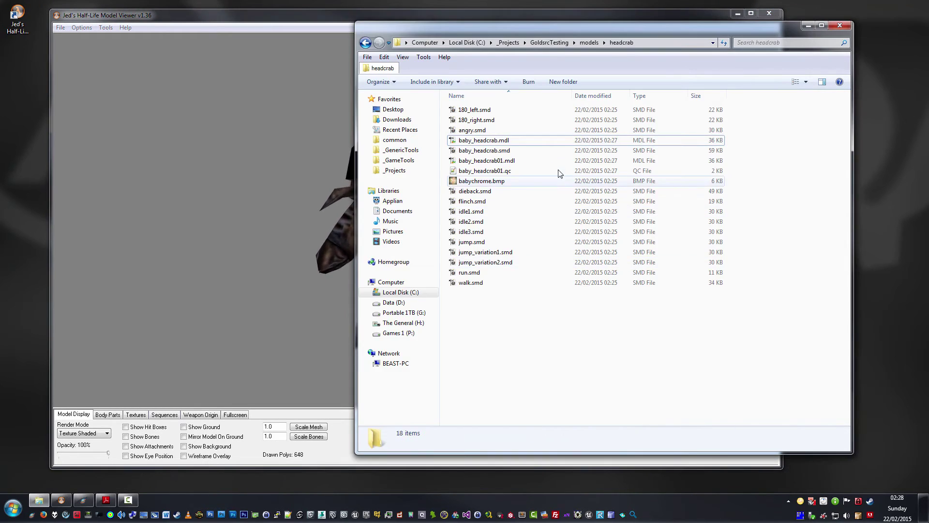
pyautogui.doubleClick(501, 171)
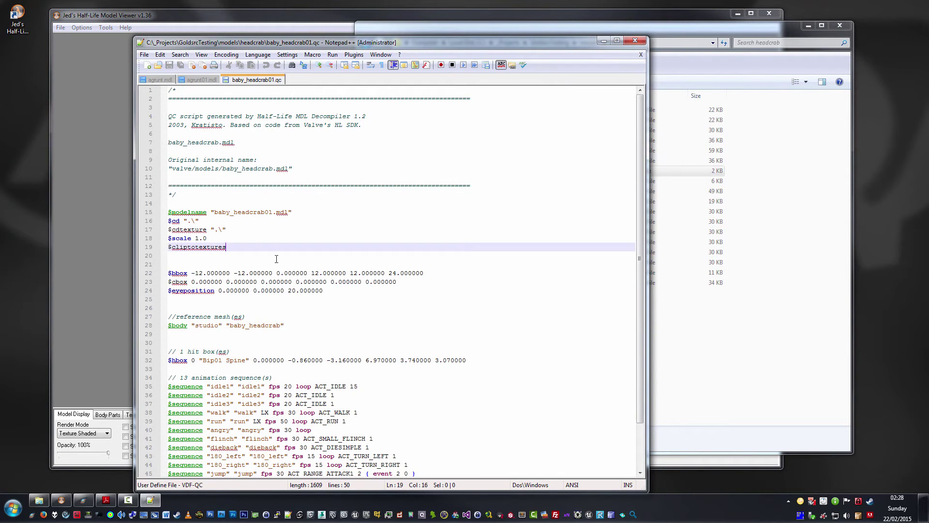
pyautogui.click(276, 258)
pyautogui.scroll(-2, 251, 310)
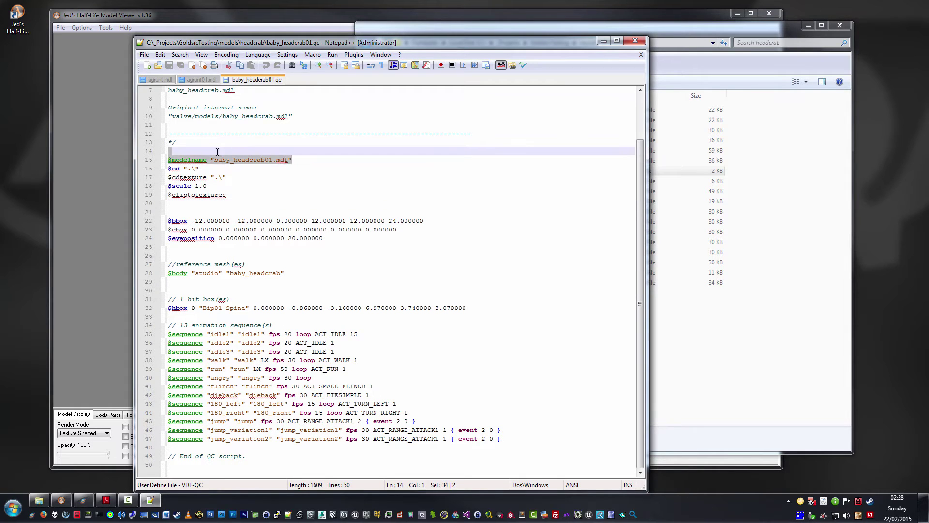
pyautogui.keyDown('shift'); pyautogui.click(163, 165); pyautogui.keyUp('shift')
pyautogui.click(252, 274)
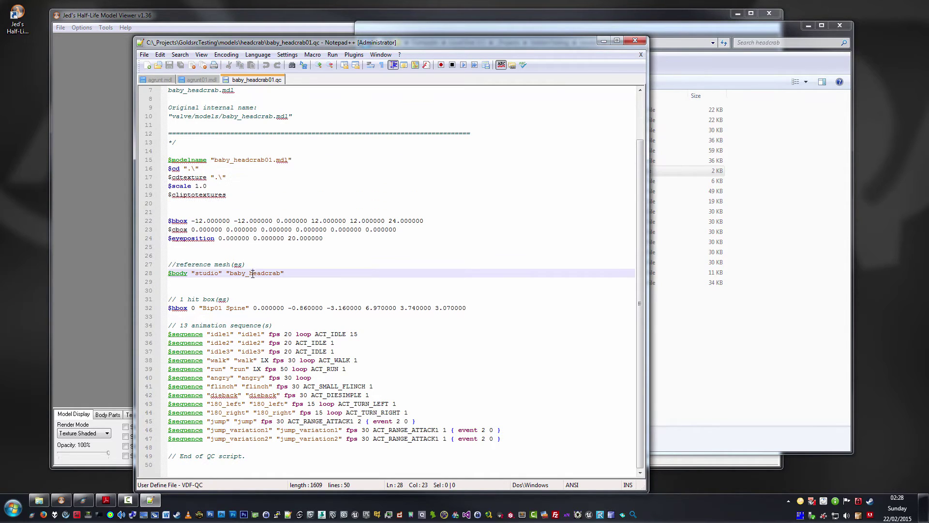
pyautogui.moveTo(303, 248); pyautogui.dragTo(168, 160)
pyautogui.click(241, 264)
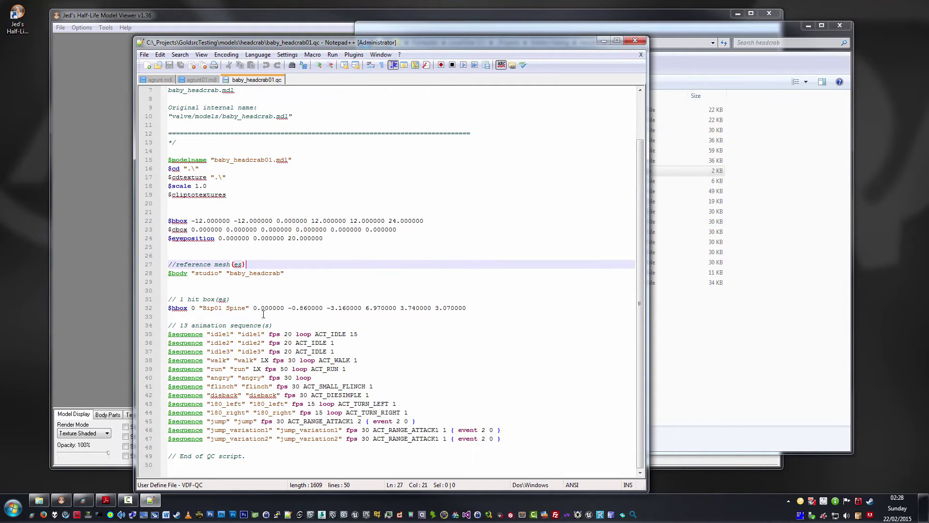
pyautogui.click(327, 369)
pyautogui.keyDown('shift'); pyautogui.click(203, 238); pyautogui.keyUp('shift')
pyautogui.click(300, 220)
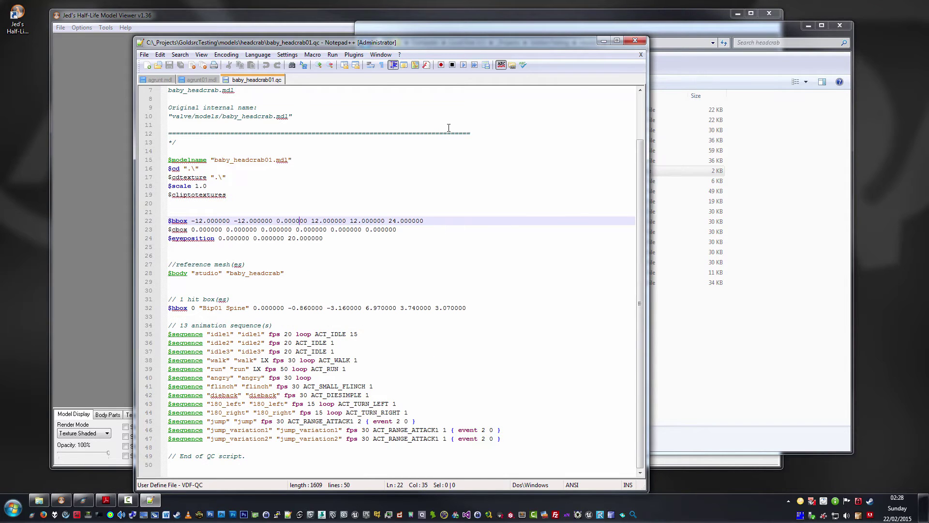
pyautogui.click(544, 153)
pyautogui.click(631, 42)
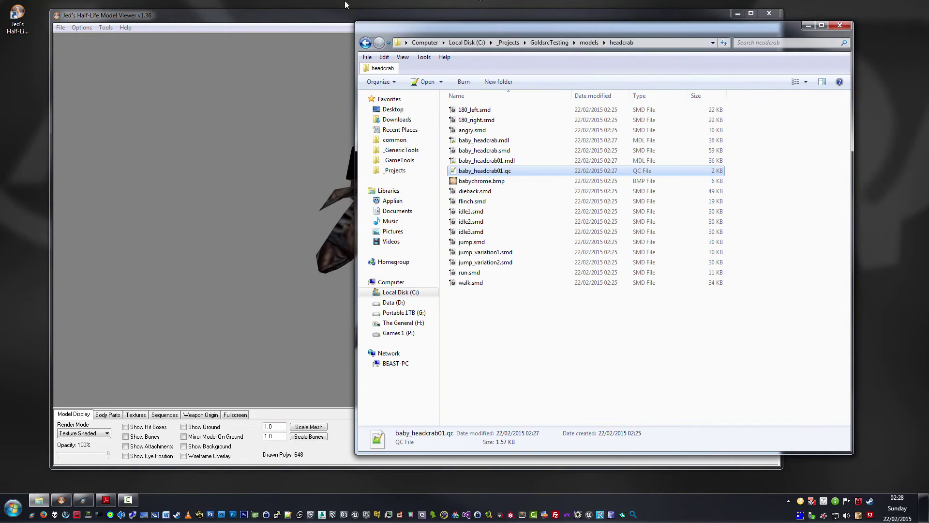
# - Return to Jed's Half-Life Model Viewer and look over its help options
pyautogui.click(97, 98)
pyautogui.click(125, 27)
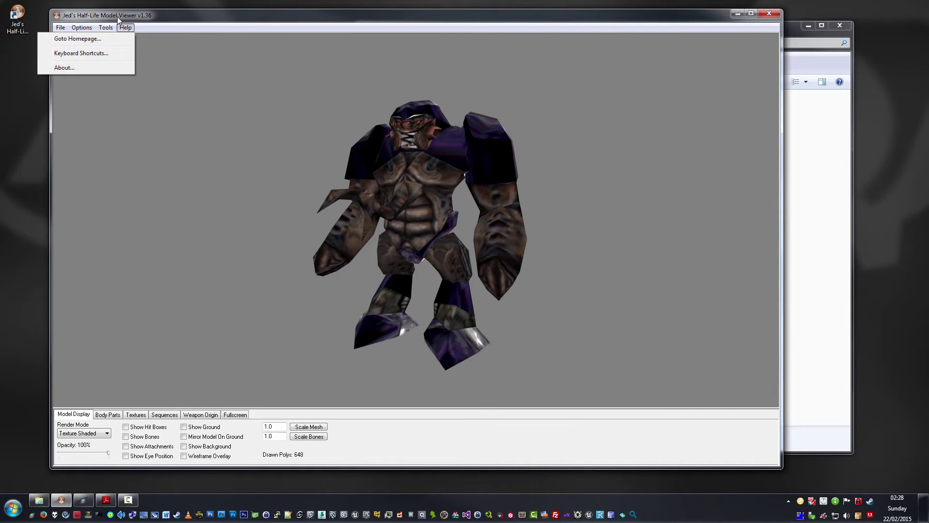
pyautogui.click(158, 18)
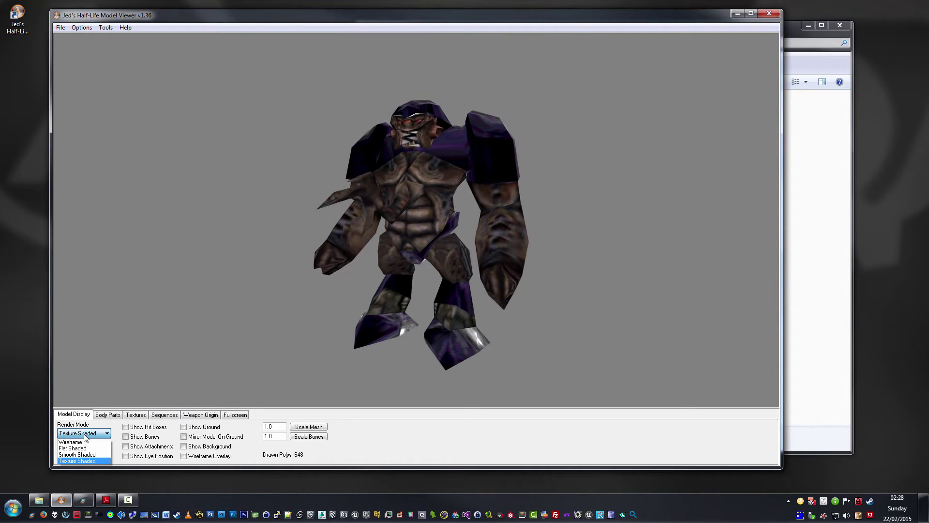
# - Preview the model in the Wireframe, Flat Shaded and Smooth Shaded render modes and return to Texture Shaded
pyautogui.click(83, 442)
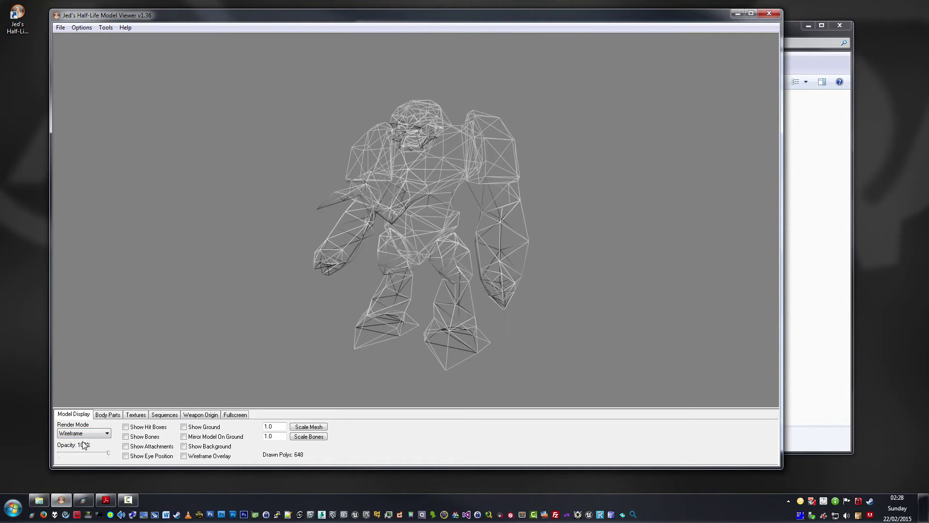
pyautogui.click(83, 433)
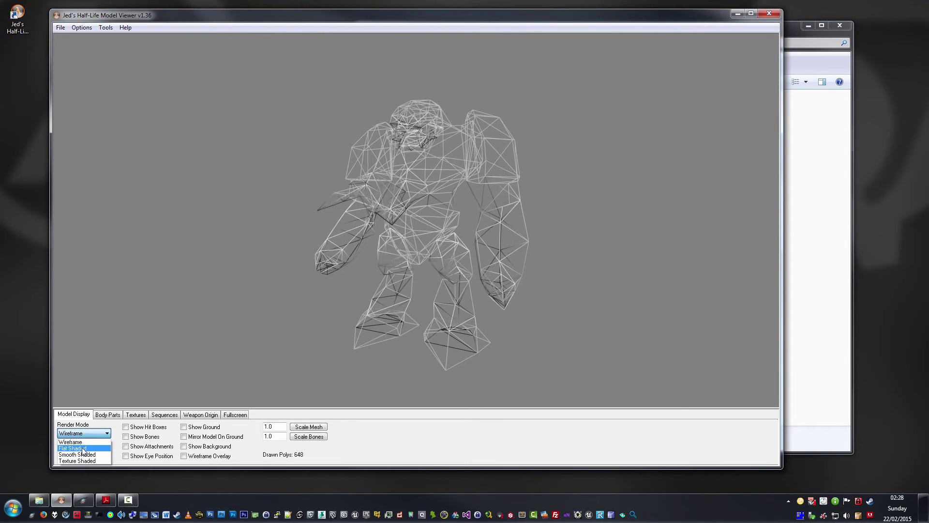
pyautogui.click(78, 448)
pyautogui.click(84, 433)
pyautogui.click(77, 454)
pyautogui.click(80, 433)
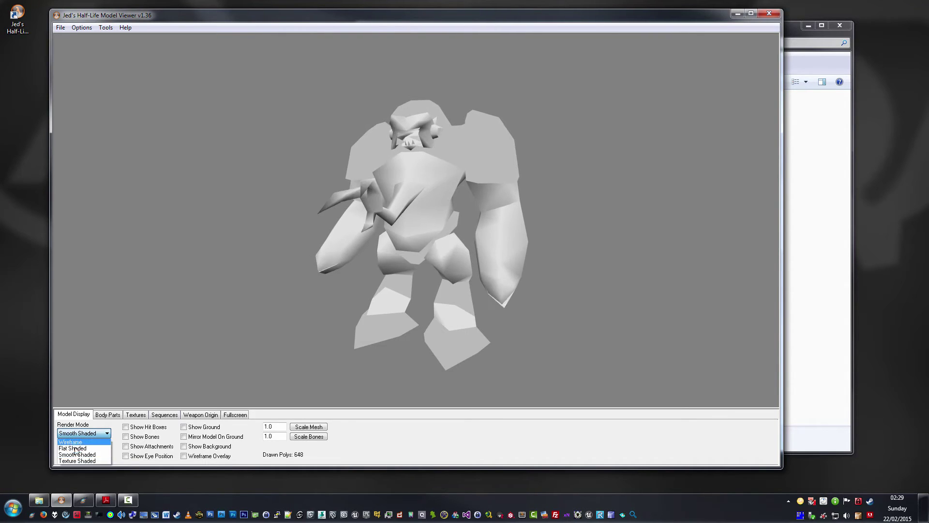
pyautogui.click(78, 461)
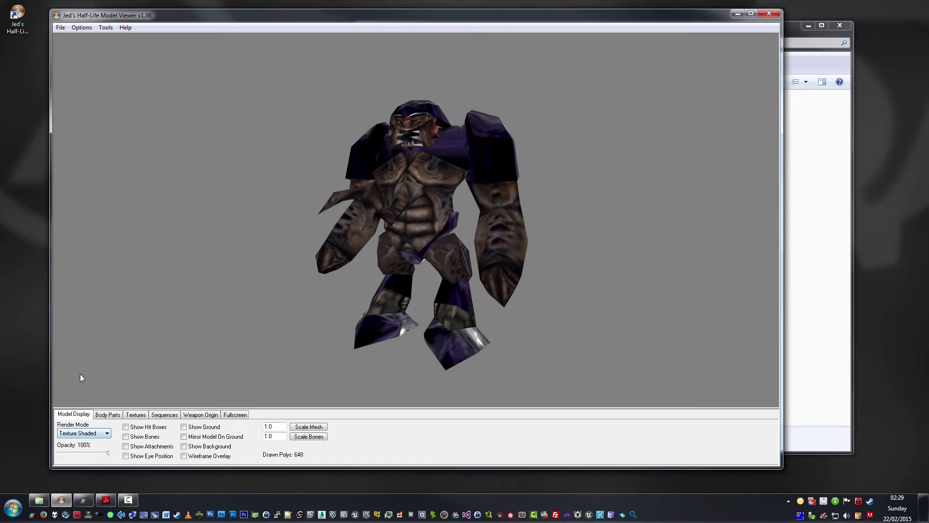
# - Try the model's opacity control at 100%, and show and hide its hit boxes
pyautogui.moveTo(107, 452)
pyautogui.mouseDown()
pyautogui.moveTo(59, 453)
pyautogui.moveTo(110, 453)
pyautogui.mouseUp()
pyautogui.click(126, 427)
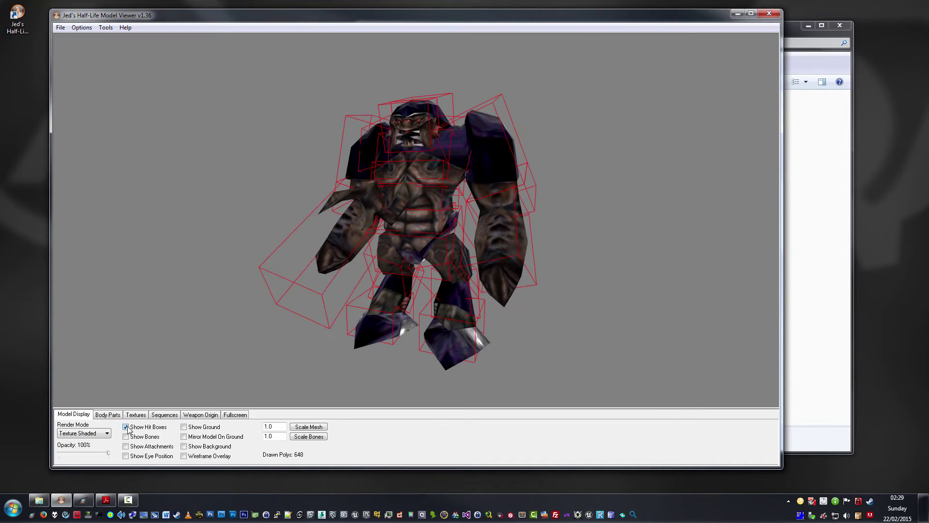
pyautogui.click(126, 428)
# - Inspect the model's bones and its attachment points in turn, hiding each overlay again
pyautogui.click(126, 437)
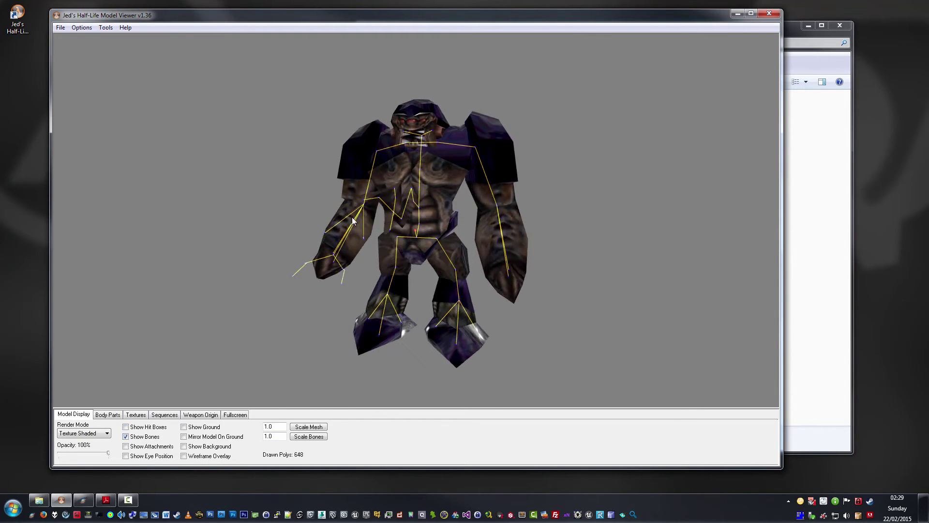
pyautogui.moveTo(367, 219)
pyautogui.mouseDown()
pyautogui.moveTo(380, 220)
pyautogui.moveTo(358, 220)
pyautogui.mouseUp()
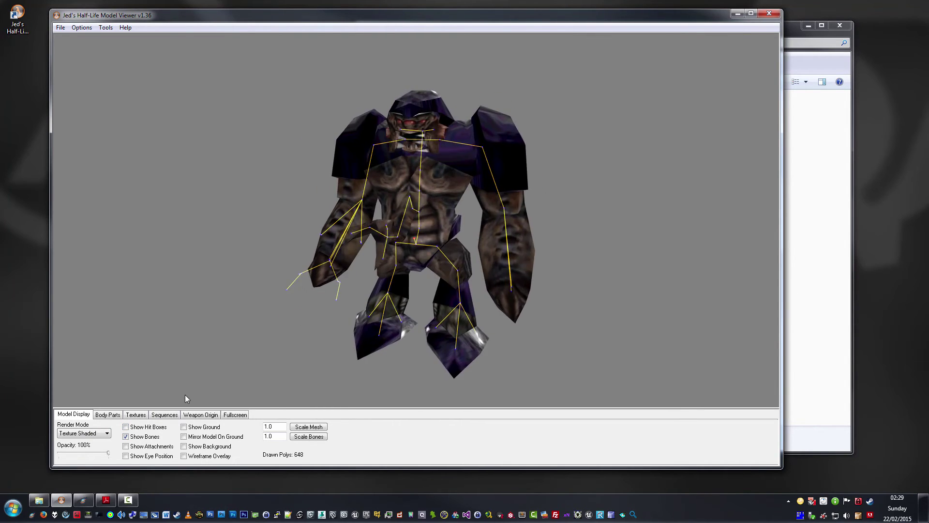
pyautogui.click(126, 436)
pyautogui.click(126, 447)
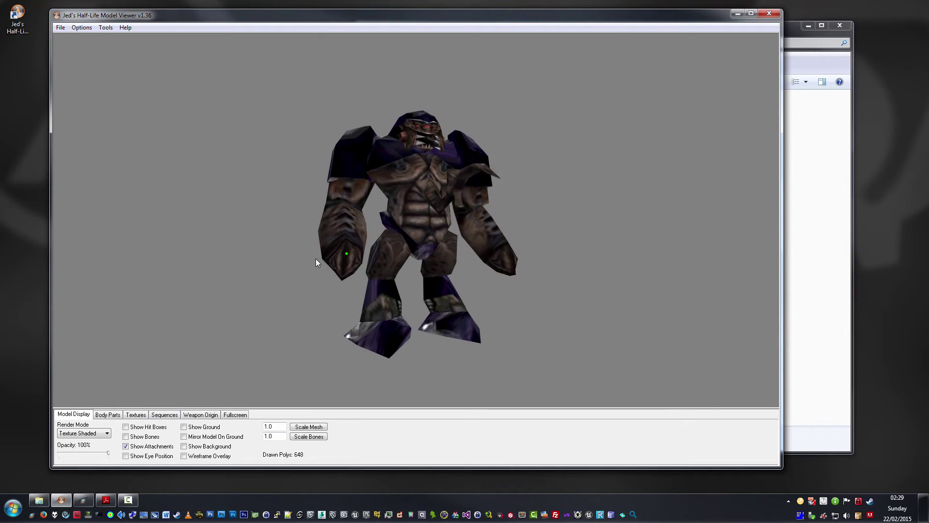
pyautogui.click(126, 446)
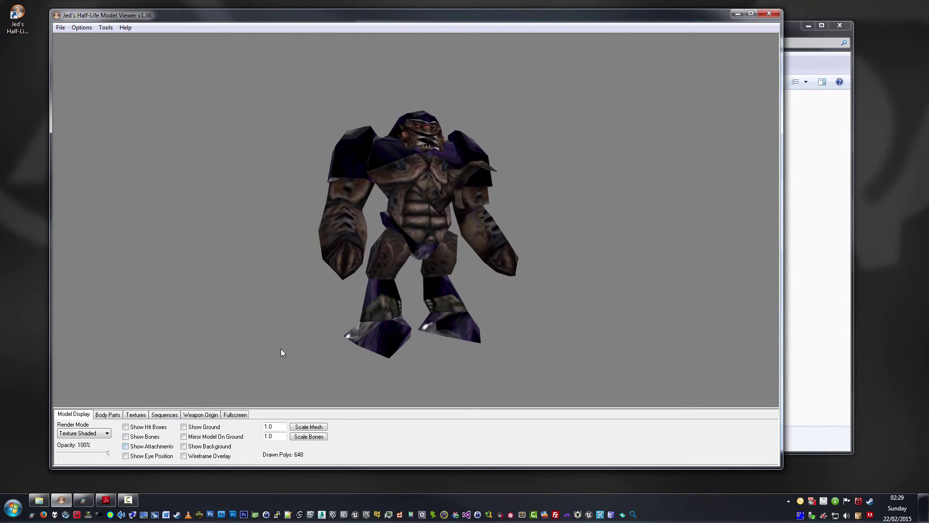
# - Show and hide the model's eye position, and display the ground with the model mirrored on it
pyautogui.click(126, 456)
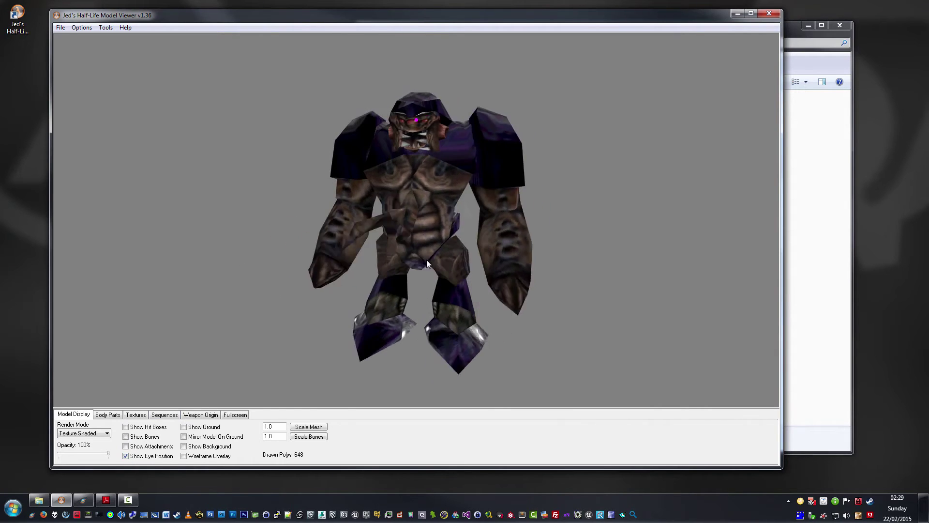
pyautogui.click(127, 456)
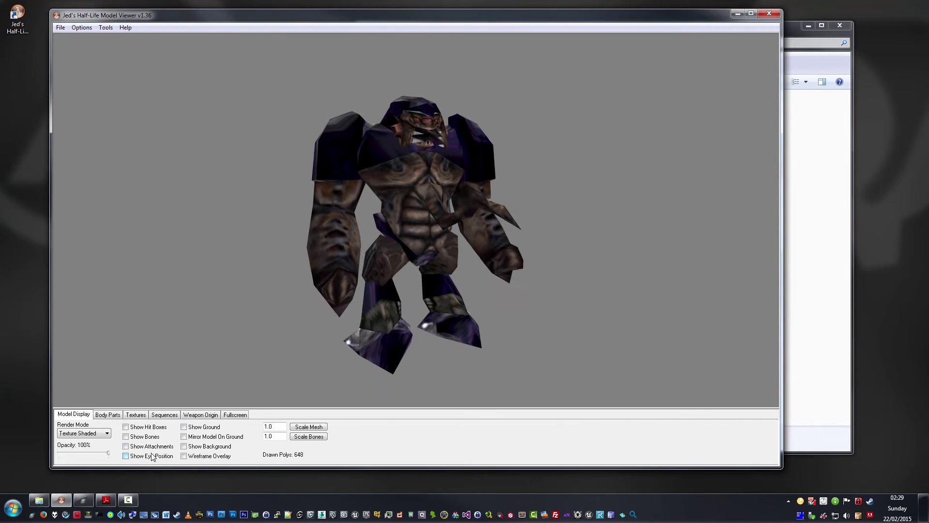
pyautogui.click(199, 427)
pyautogui.click(200, 429)
pyautogui.click(193, 435)
pyautogui.click(193, 428)
pyautogui.click(194, 428)
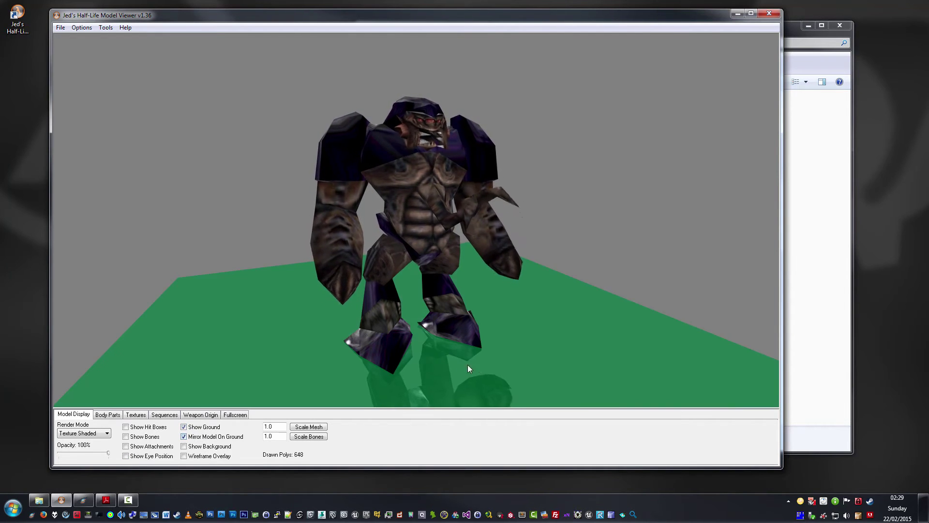
pyautogui.moveTo(467, 364)
pyautogui.mouseDown()
pyautogui.moveTo(391, 368)
pyautogui.moveTo(460, 361)
pyautogui.mouseUp()
# - Show the background image behind the model and enable the wireframe overlay
pyautogui.click(184, 445)
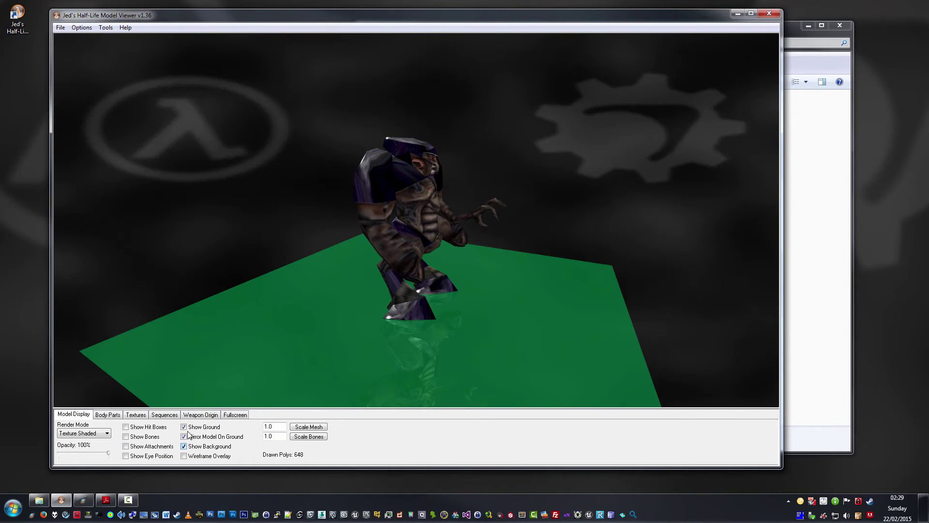
pyautogui.moveTo(437, 240); pyautogui.dragTo(383, 232)
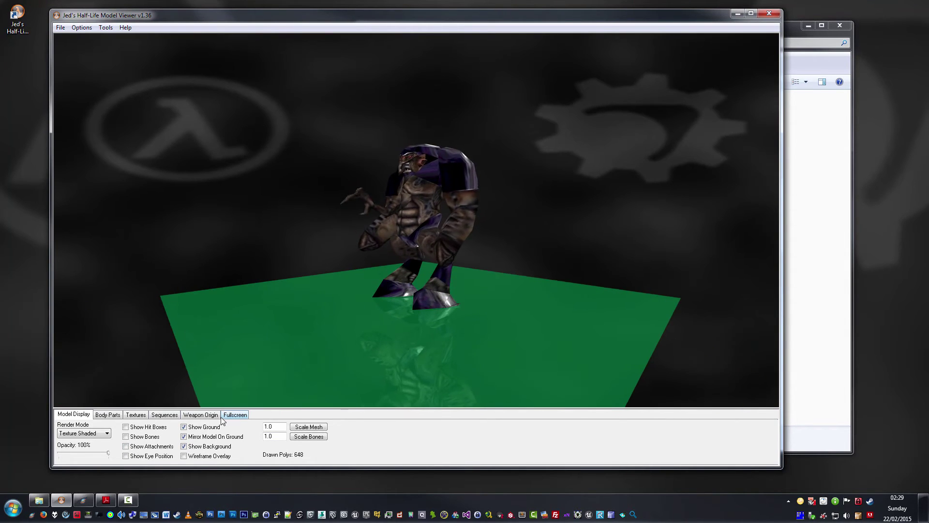
pyautogui.click(202, 458)
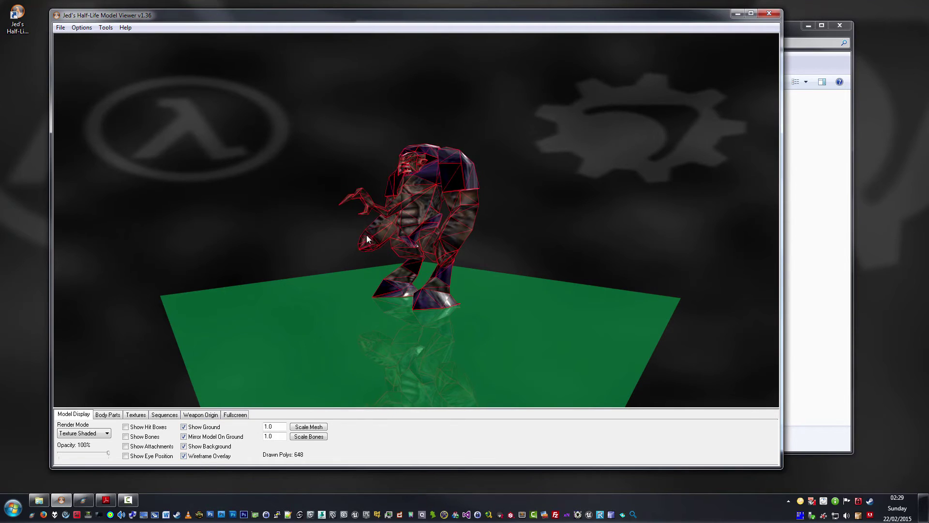
pyautogui.moveTo(367, 235); pyautogui.dragTo(413, 247)
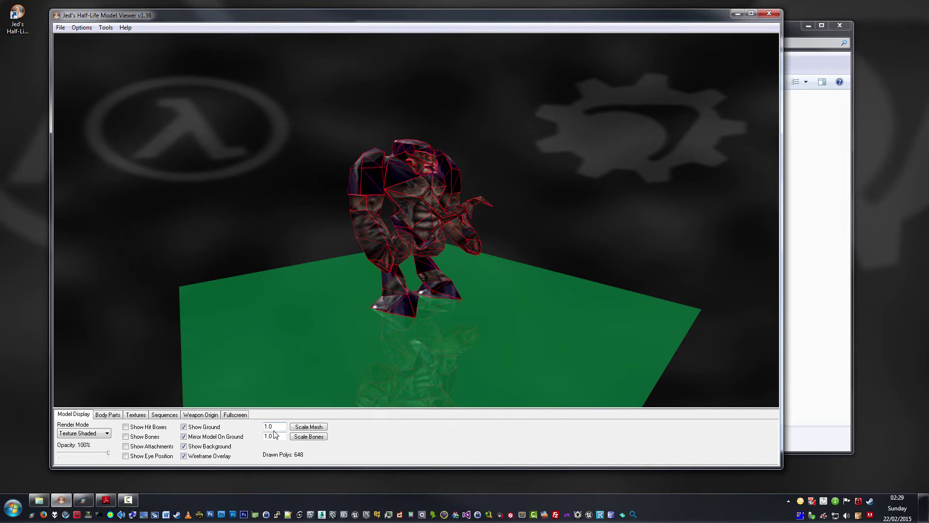
# - Scale the model's bones by 2.0, and scale its mesh by 2.0 as well
pyautogui.write('2.0')
pyautogui.click(308, 436)
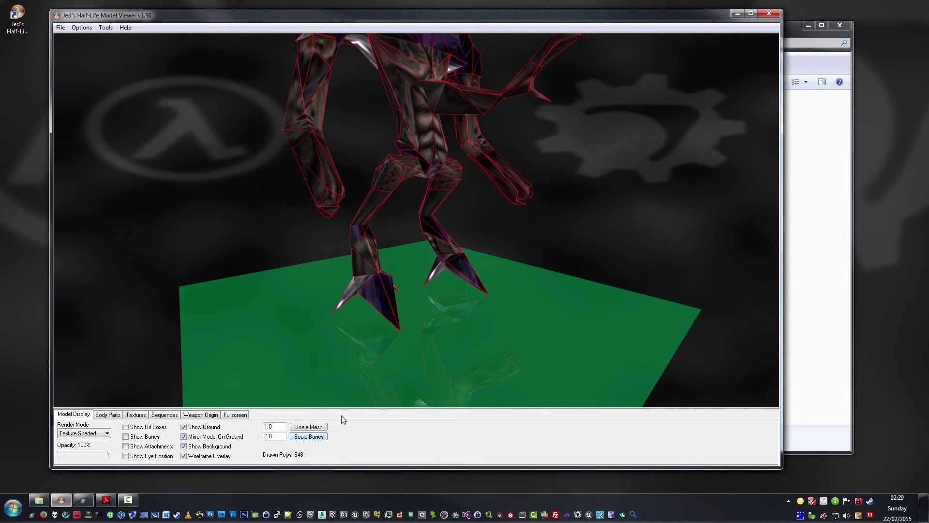
pyautogui.moveTo(404, 275); pyautogui.dragTo(419, 232)
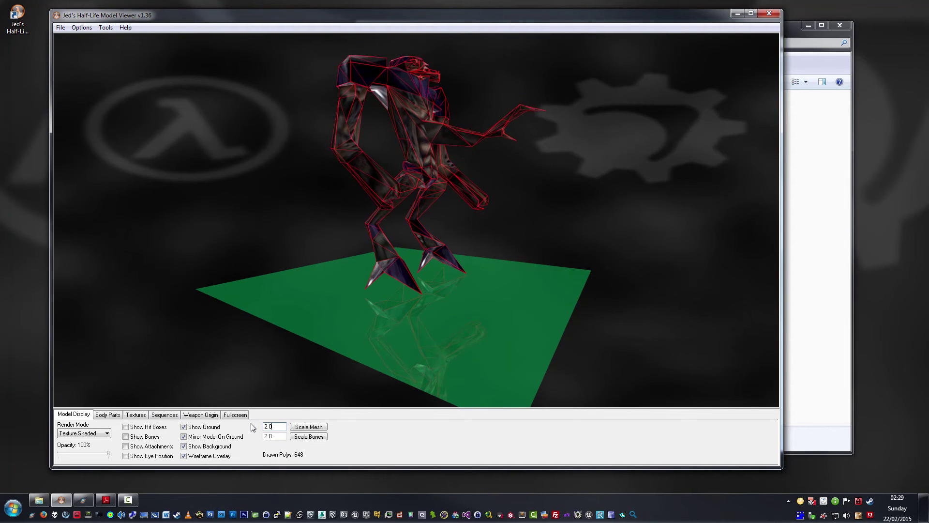
pyautogui.click(309, 427)
pyautogui.moveTo(518, 211); pyautogui.dragTo(457, 197)
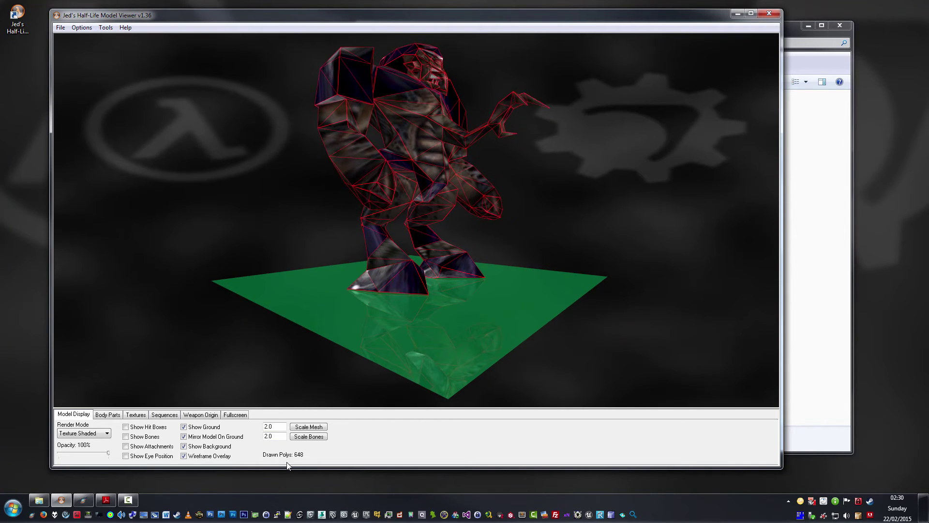
pyautogui.moveTo(358, 261); pyautogui.dragTo(363, 253)
pyautogui.moveTo(347, 262); pyautogui.dragTo(359, 245)
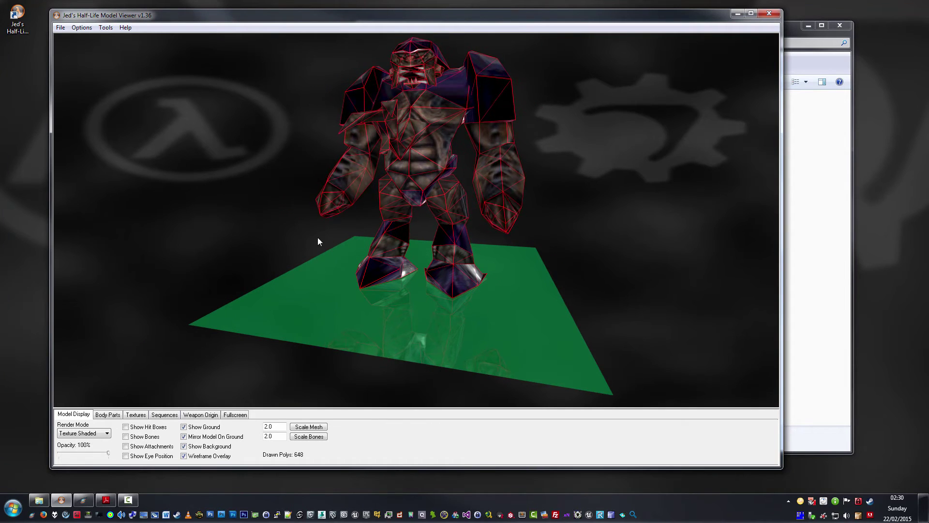
# - Browse the model's body parts, switching between arm and body and finishing on body
pyautogui.click(110, 412)
pyautogui.click(100, 427)
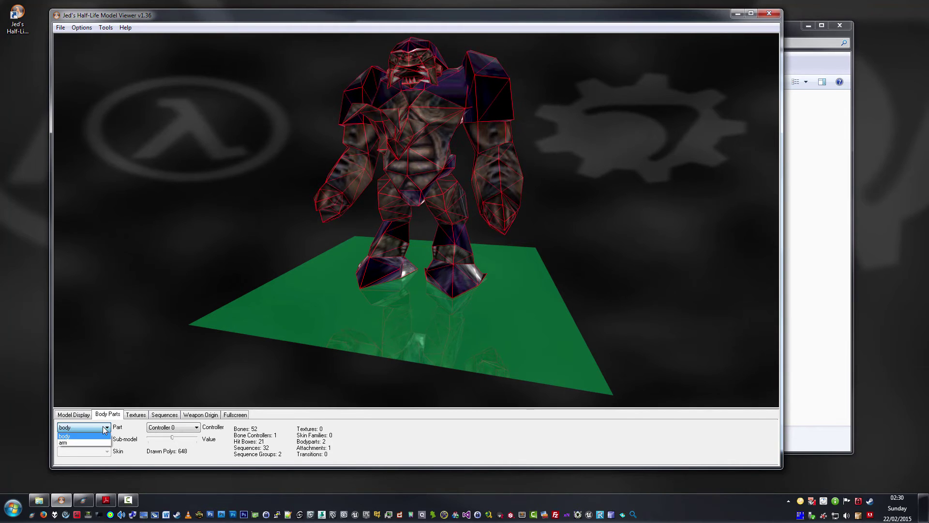
pyautogui.click(96, 442)
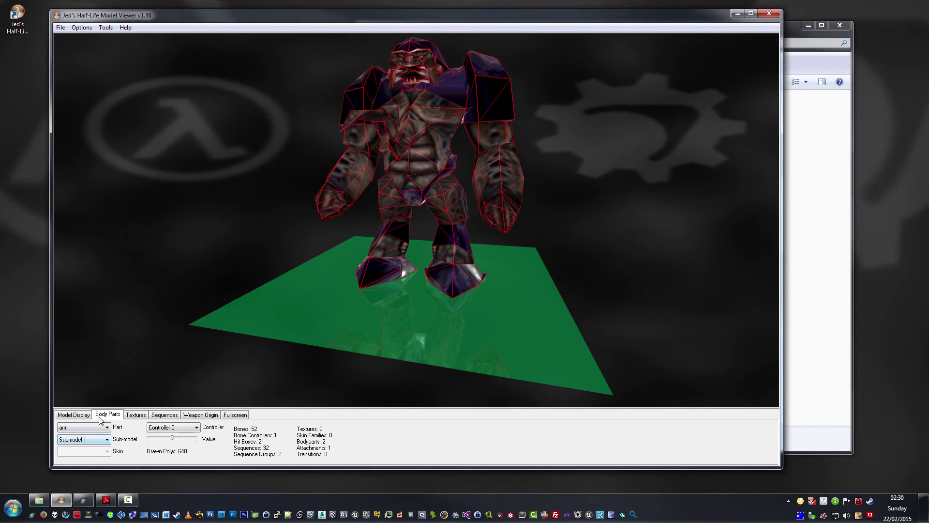
pyautogui.click(95, 427)
pyautogui.click(94, 436)
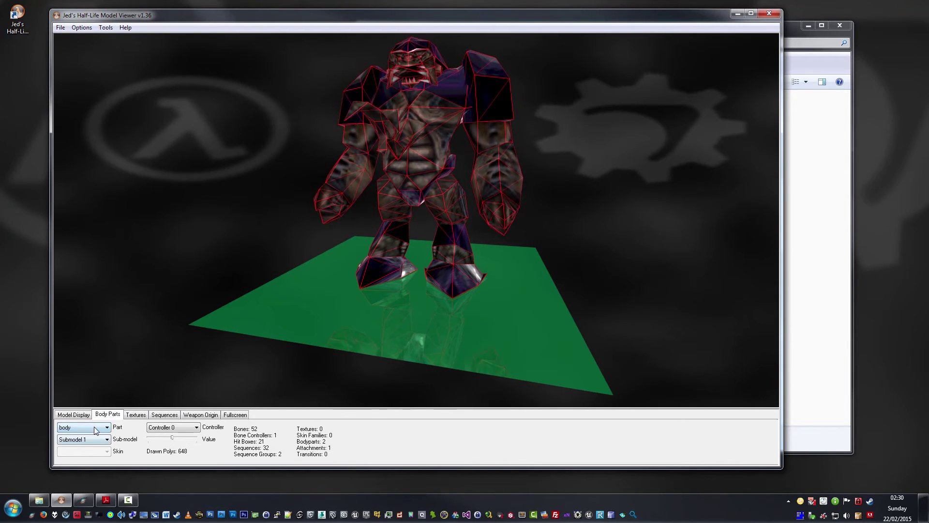
pyautogui.click(94, 428)
pyautogui.click(90, 442)
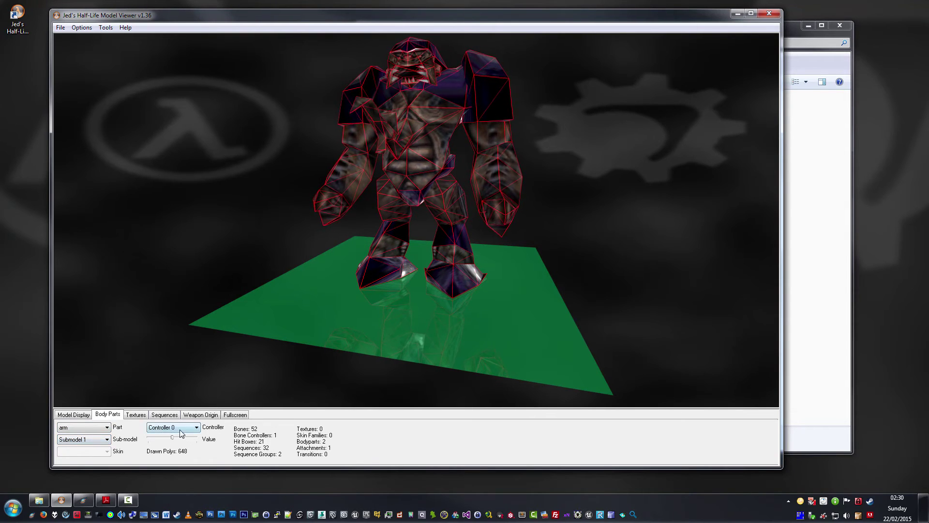
pyautogui.click(179, 428)
pyautogui.click(130, 428)
pyautogui.click(95, 427)
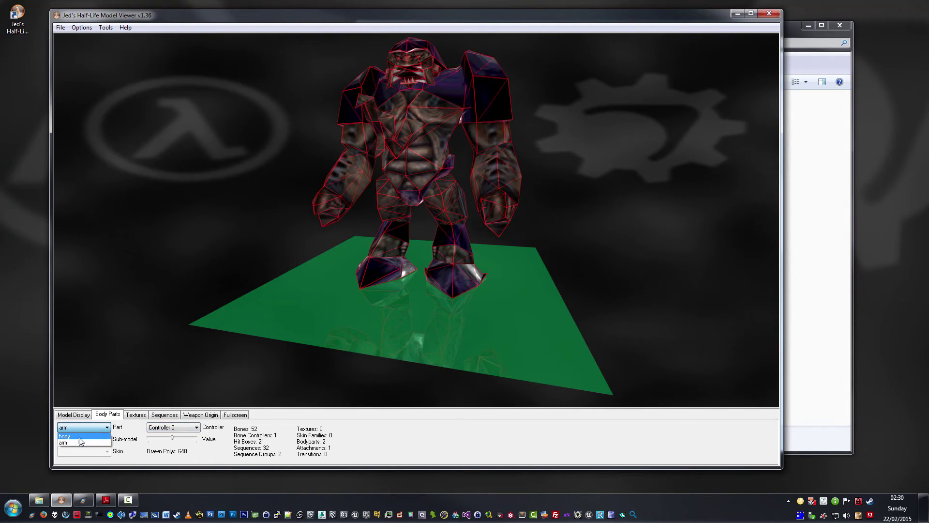
pyautogui.click(94, 436)
# - Raise Controller 0 to its maximum value and set the arm part to Submodel 2
pyautogui.click(179, 428)
pyautogui.click(171, 436)
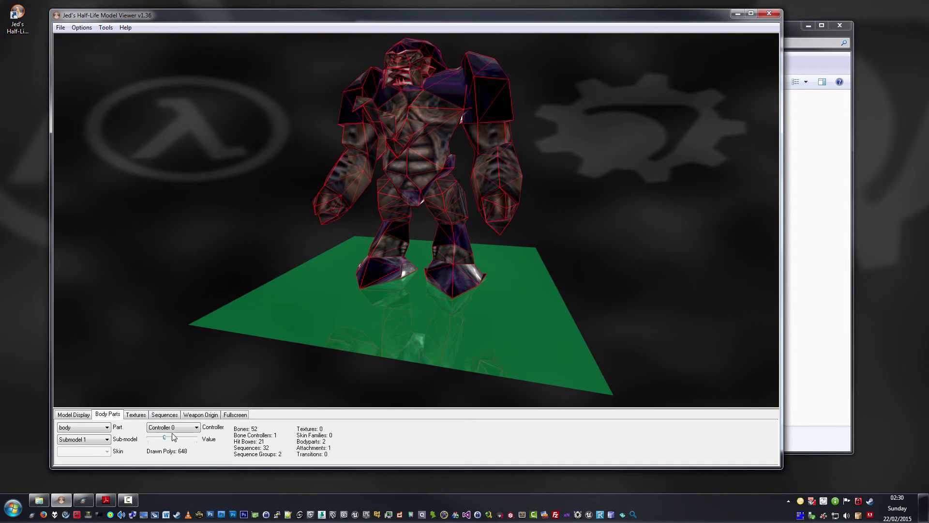
pyautogui.click(83, 428)
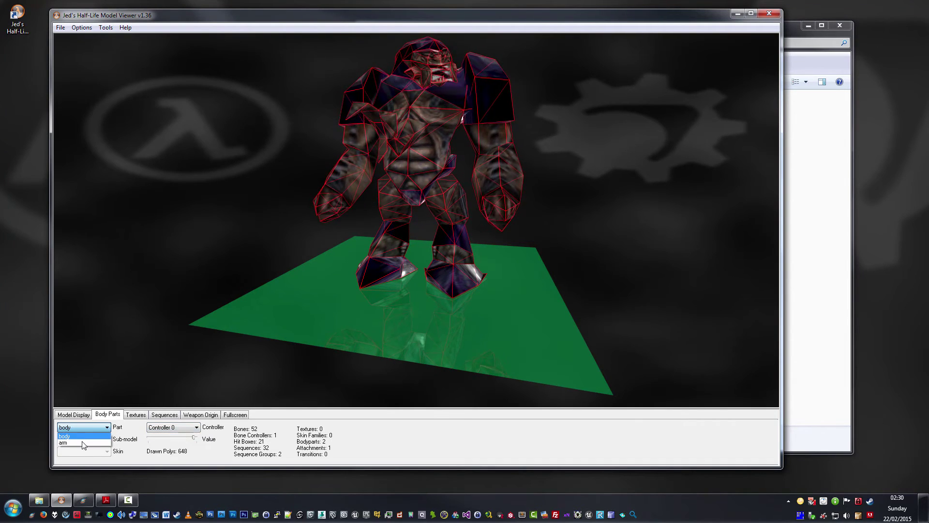
pyautogui.click(83, 440)
pyautogui.click(179, 429)
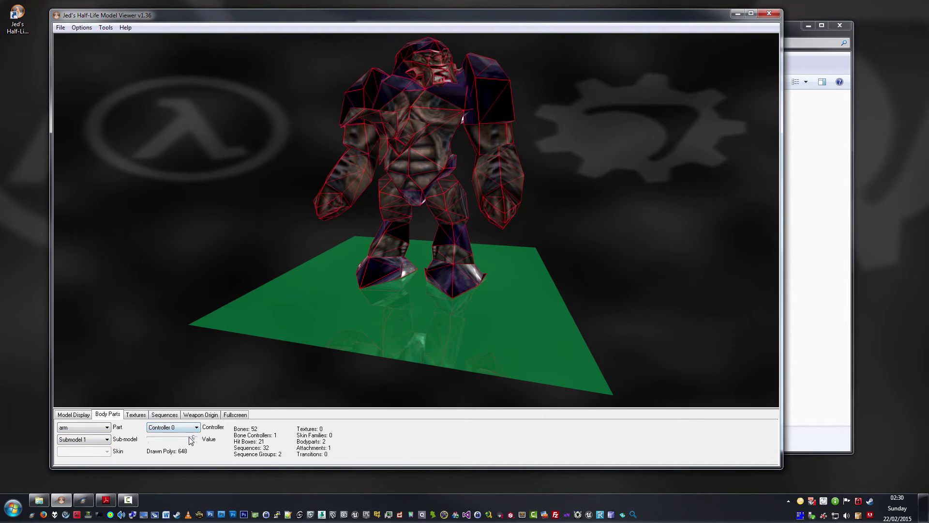
pyautogui.click(71, 438)
pyautogui.click(77, 456)
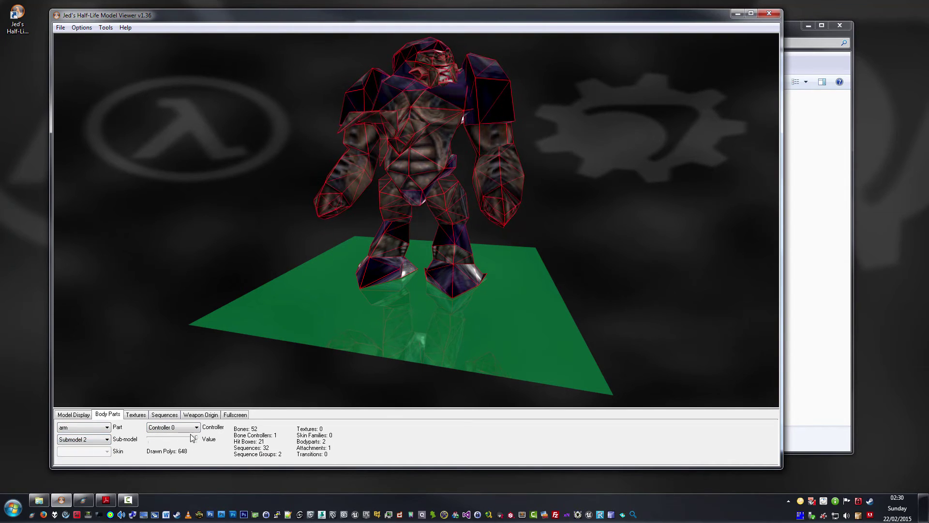
pyautogui.moveTo(192, 438)
pyautogui.mouseDown()
pyautogui.moveTo(164, 438)
pyautogui.moveTo(196, 438)
pyautogui.mouseUp()
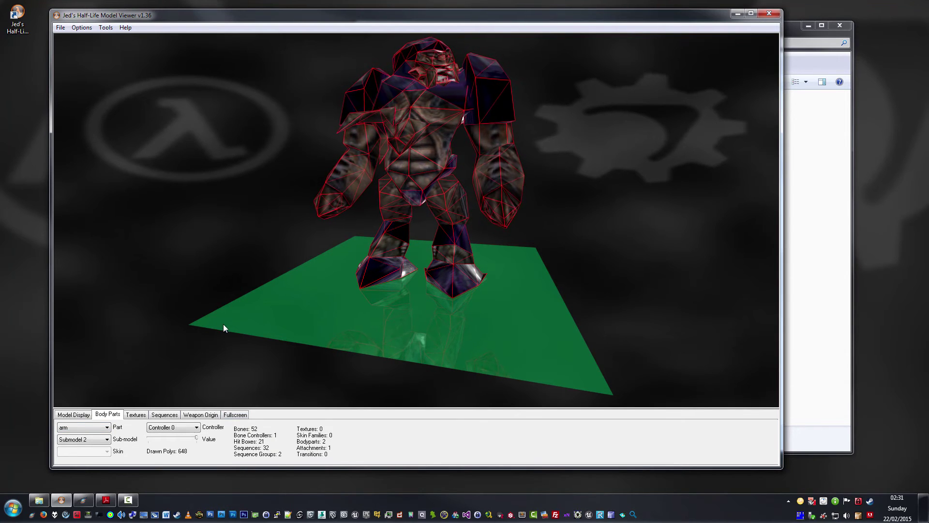
# - Load the recent model barney.mdl and turn off the wireframe overlay
pyautogui.click(62, 28)
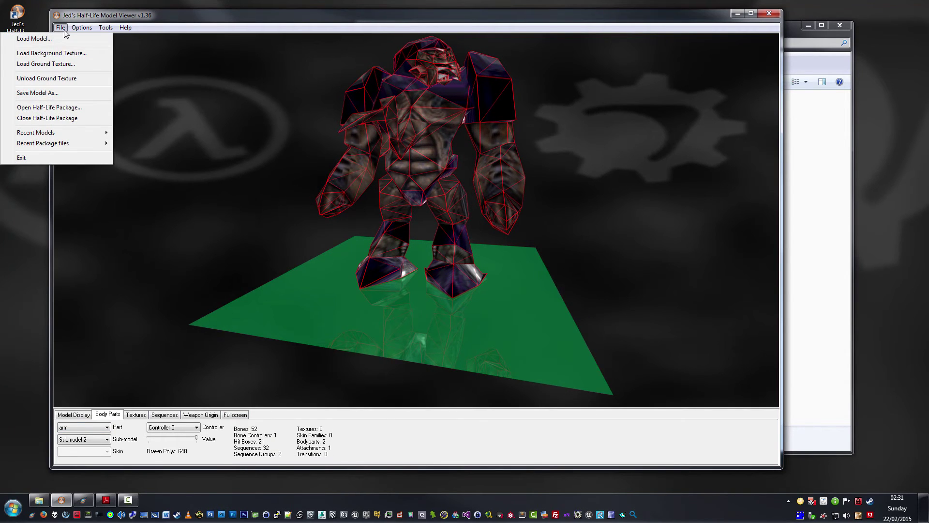
pyautogui.moveTo(58, 132)
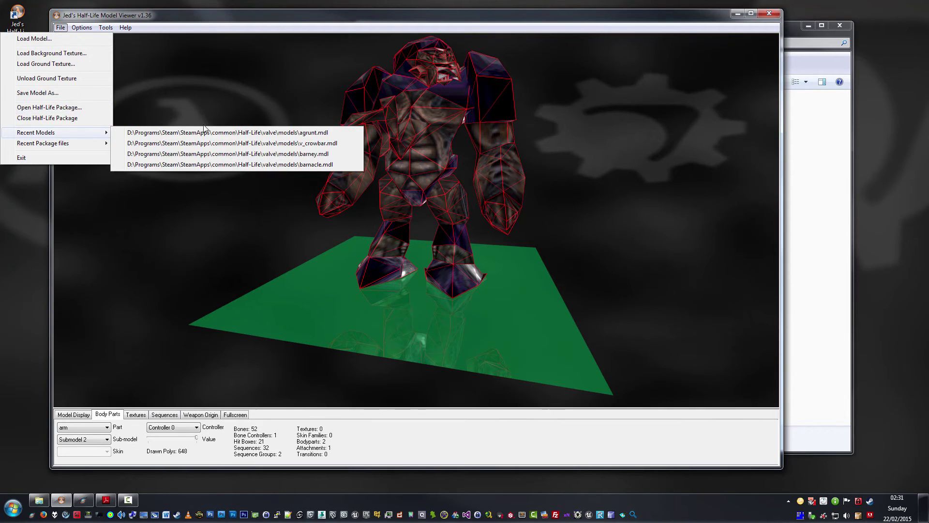
pyautogui.click(326, 159)
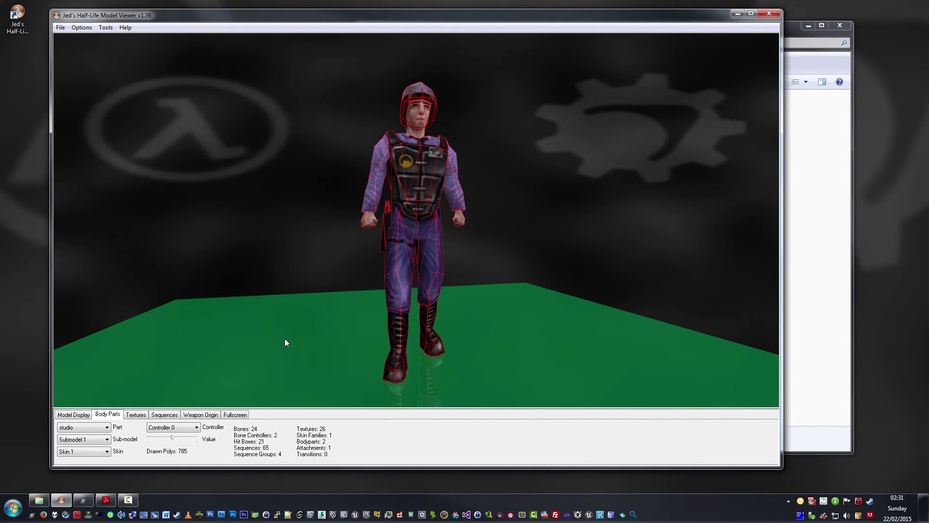
pyautogui.click(73, 414)
pyautogui.click(185, 455)
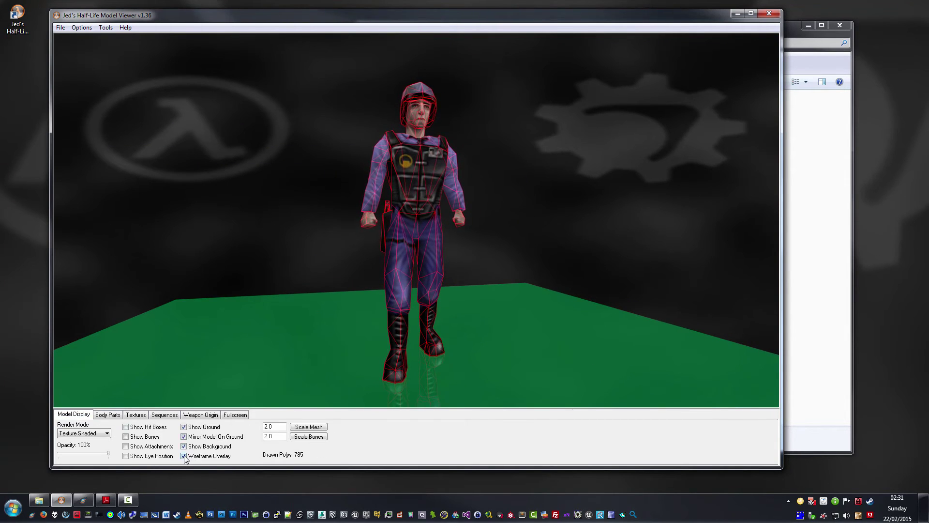
# - Open the character's mouth with the Mouth controller and switch back to Controller 0
pyautogui.moveTo(377, 309); pyautogui.dragTo(426, 169, button='right')
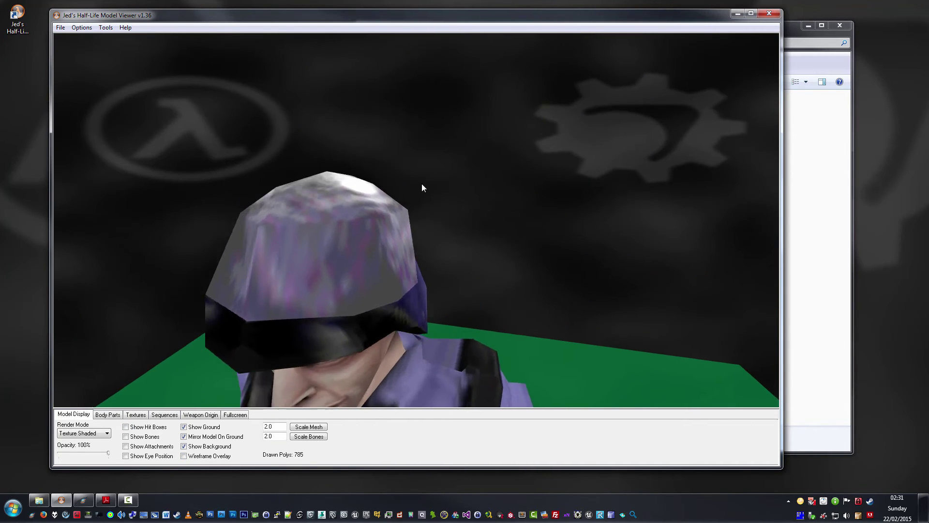
pyautogui.click(108, 414)
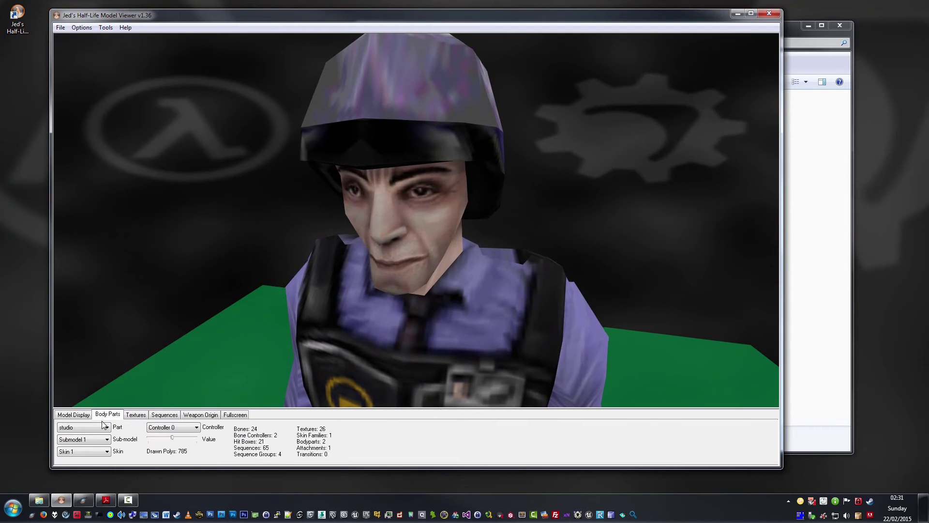
pyautogui.click(160, 427)
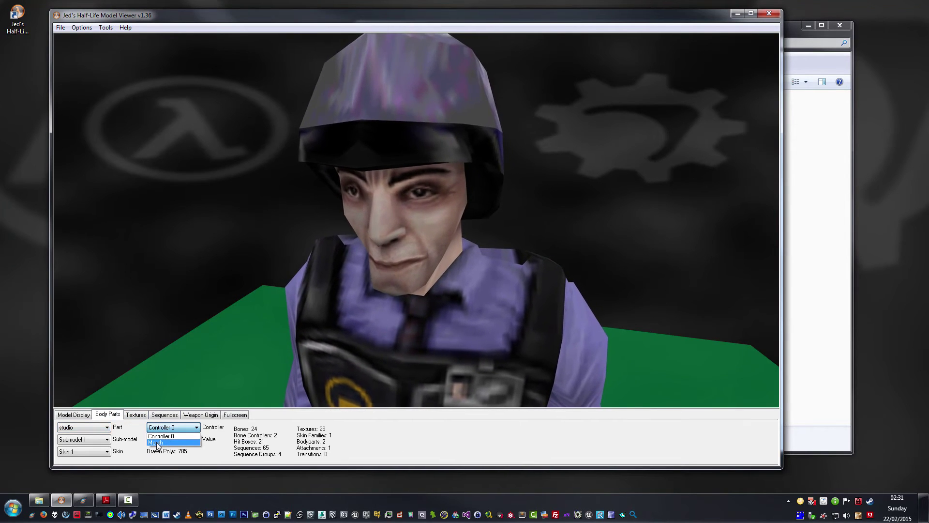
pyautogui.click(156, 442)
pyautogui.moveTo(149, 437); pyautogui.dragTo(178, 439)
pyautogui.click(164, 429)
pyautogui.click(164, 434)
# - Check the skin choices, keeping Skin 1, and select the gun part of the model
pyautogui.click(96, 452)
pyautogui.click(85, 460)
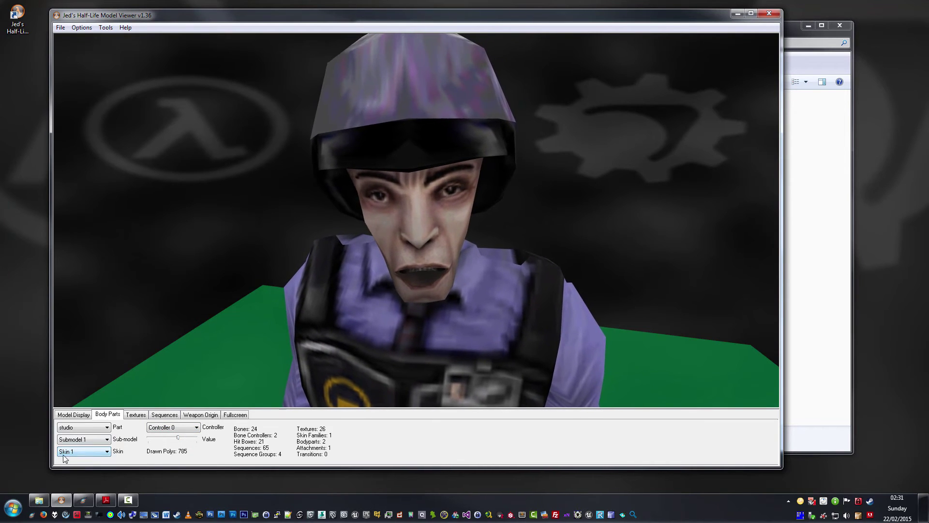
pyautogui.click(76, 427)
pyautogui.click(63, 442)
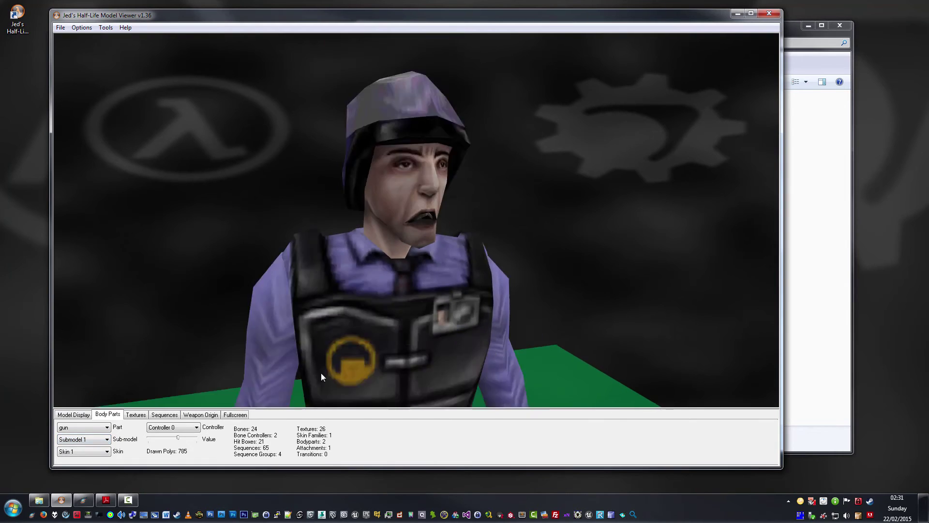
pyautogui.moveTo(320, 373); pyautogui.dragTo(345, 350, button='right')
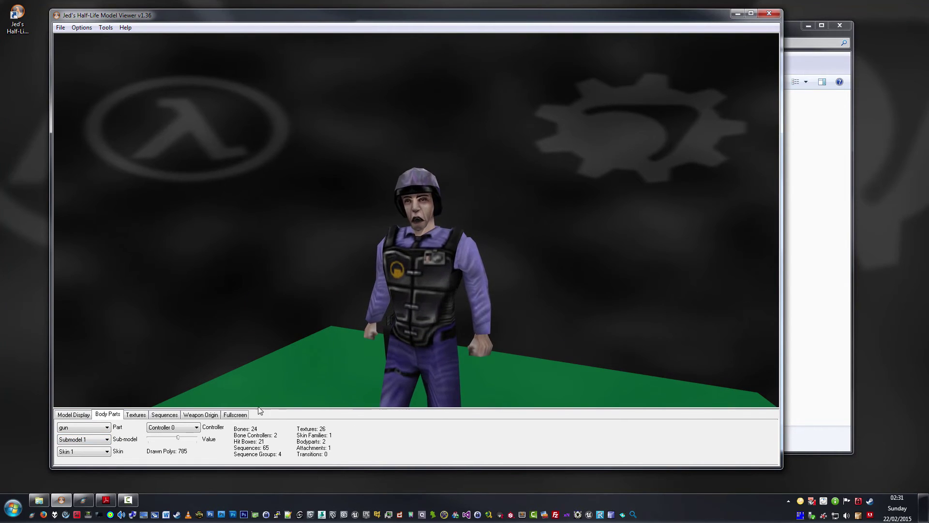
# - View the model's textures at 4x scale and display the BX_Pstl.bmp texture
pyautogui.click(136, 414)
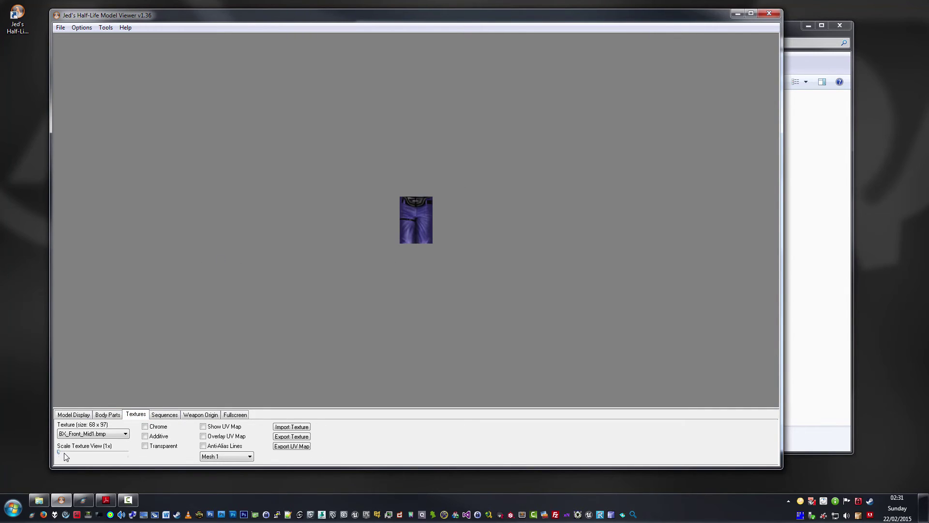
pyautogui.moveTo(65, 453); pyautogui.dragTo(136, 453)
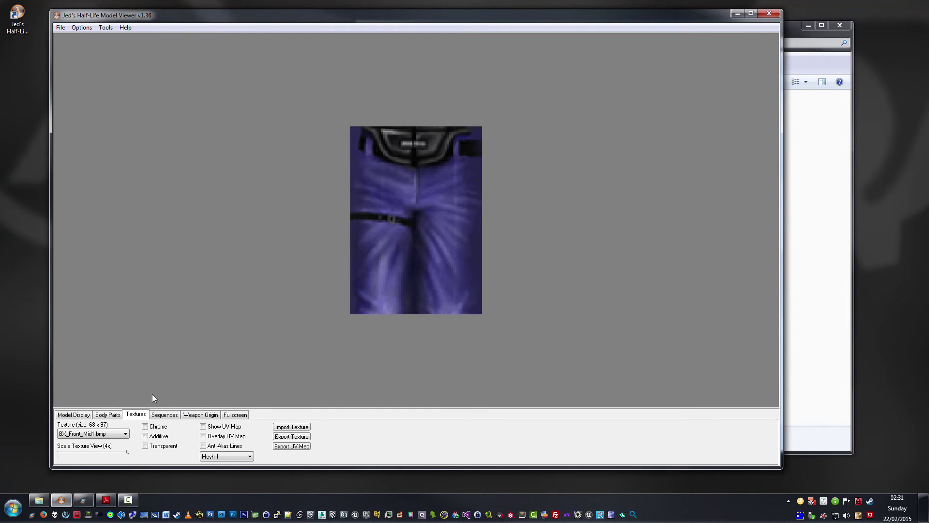
pyautogui.click(100, 437)
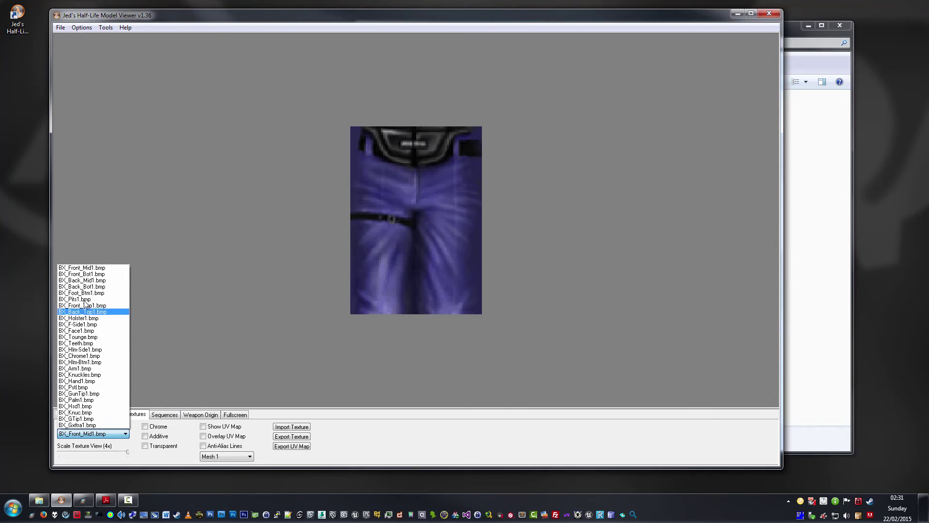
pyautogui.click(94, 388)
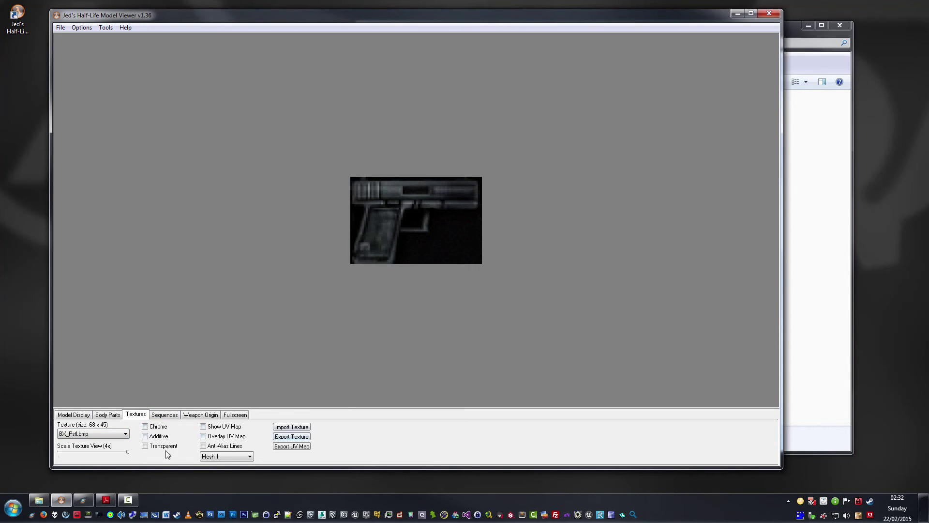
# - Display the BX_Chrome1.bmp texture and examine its chrome effect on the character's helmet from several angles
pyautogui.click(103, 434)
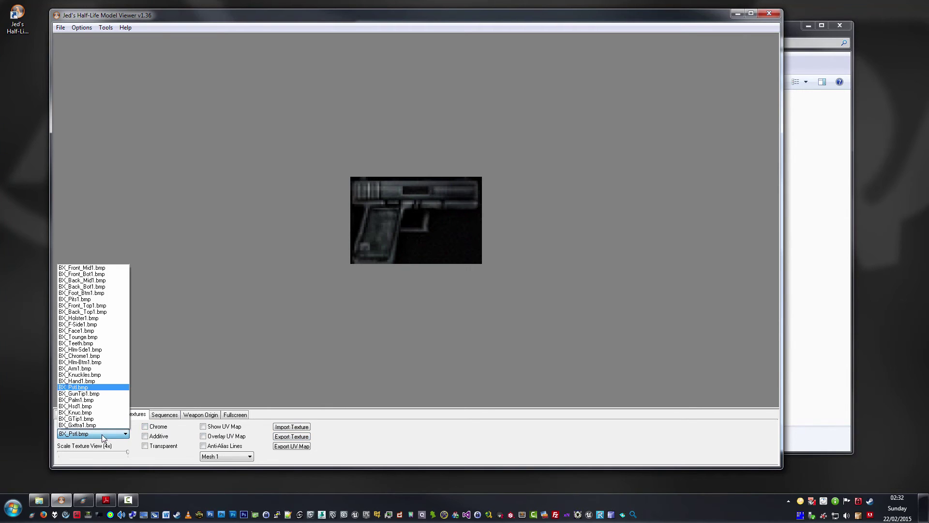
pyautogui.click(77, 356)
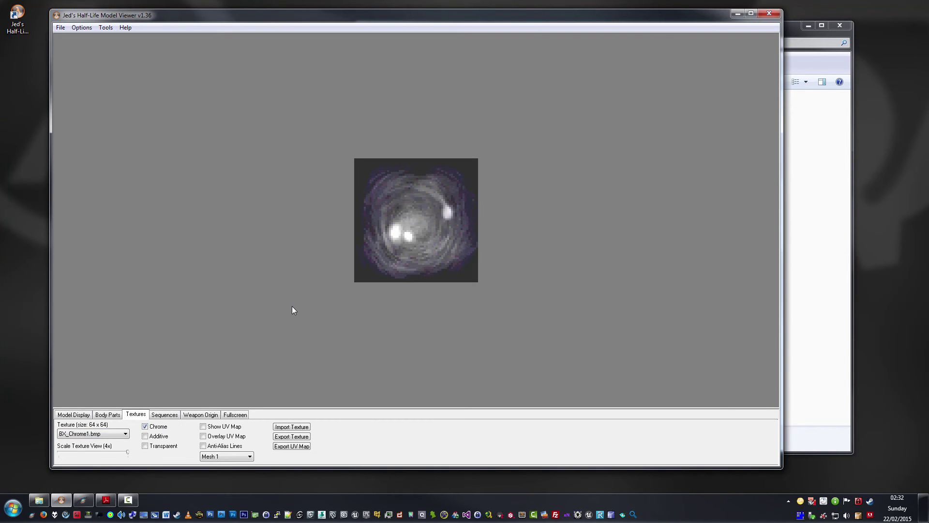
pyautogui.click(107, 414)
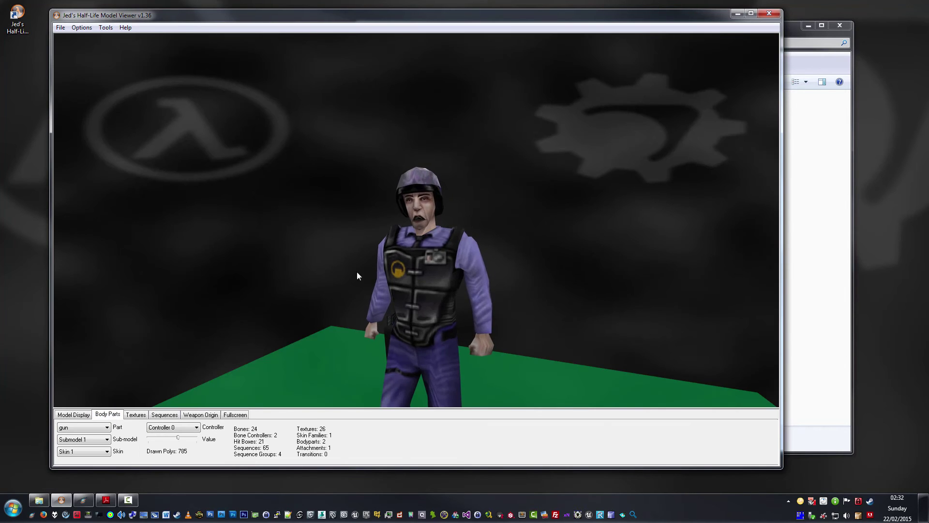
pyautogui.moveTo(357, 274); pyautogui.dragTo(388, 321)
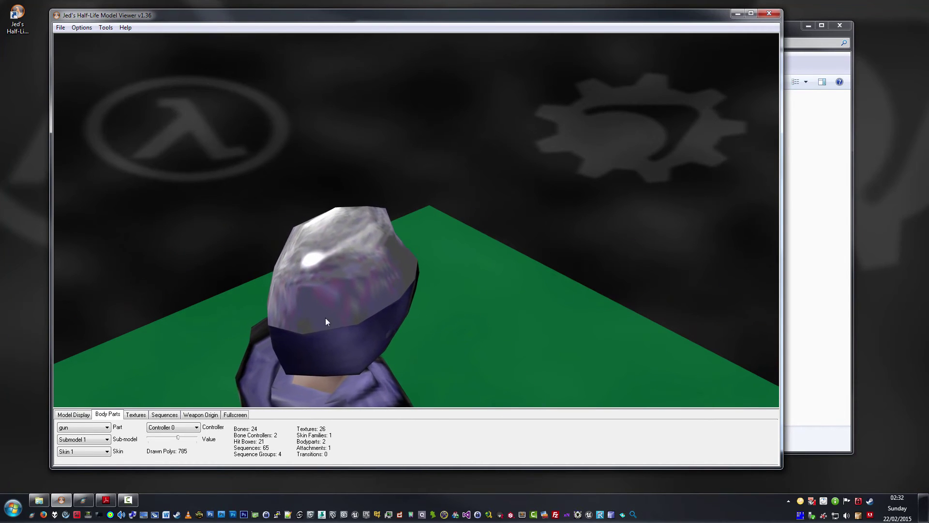
pyautogui.moveTo(327, 335); pyautogui.dragTo(385, 335)
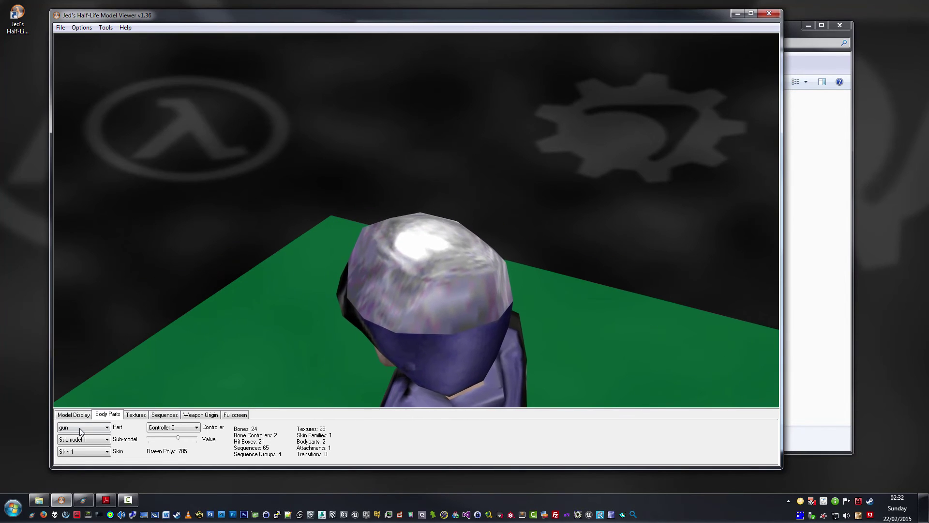
# - Compare the texture flags of BX_Knuckles.bmp with those of BX_Chrome1.bmp
pyautogui.click(134, 414)
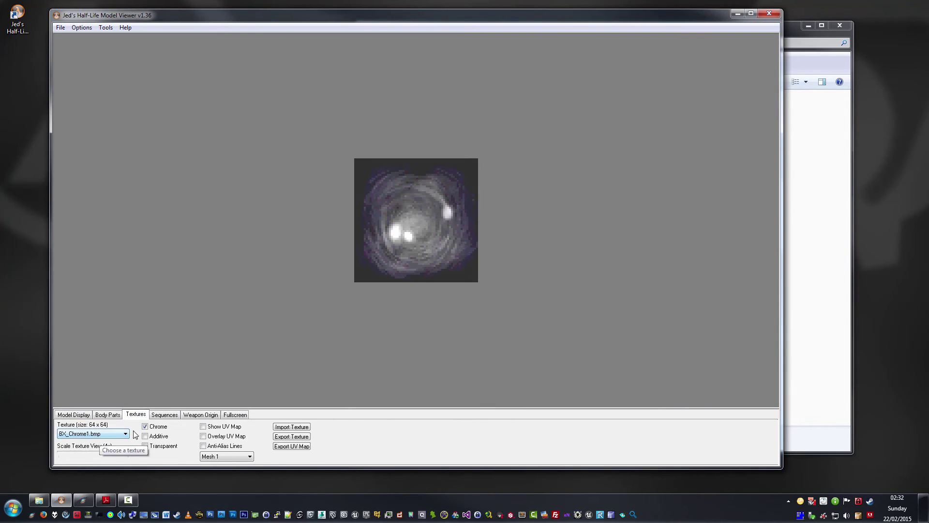
pyautogui.click(104, 433)
pyautogui.click(92, 374)
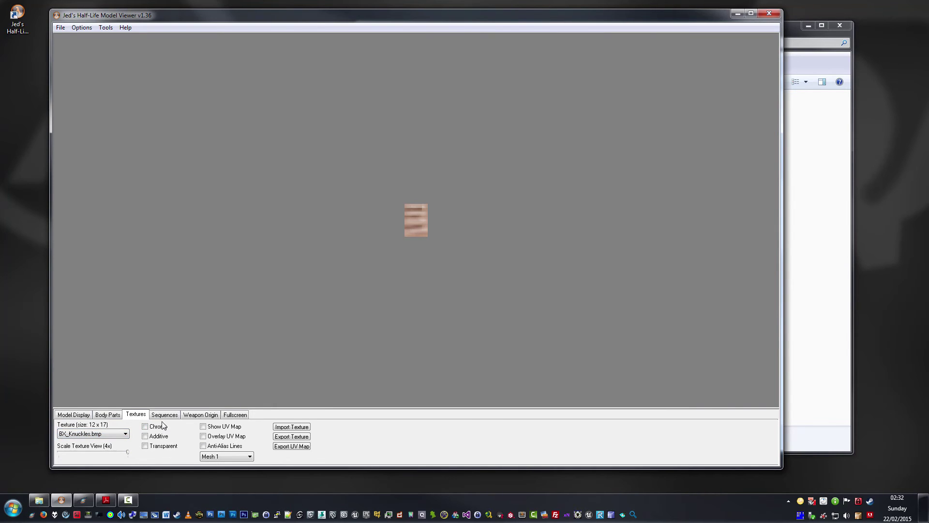
pyautogui.click(111, 434)
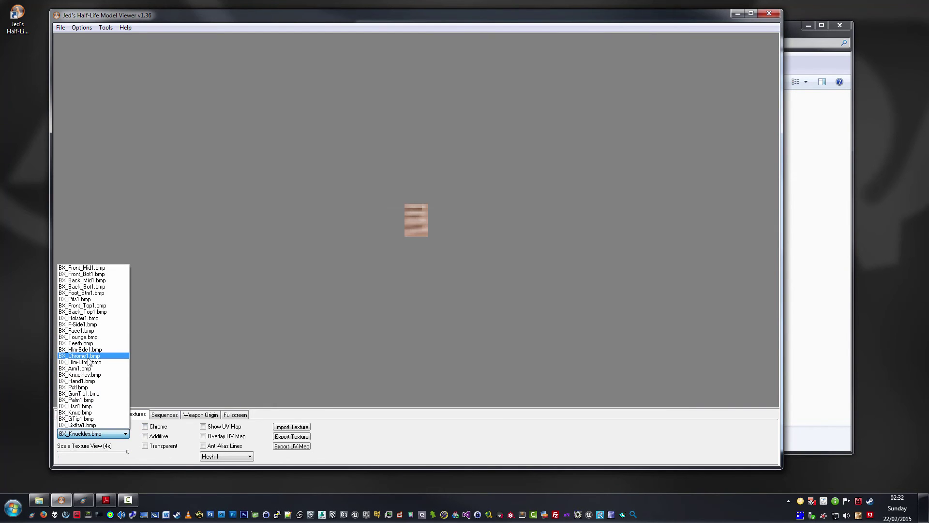
pyautogui.click(106, 356)
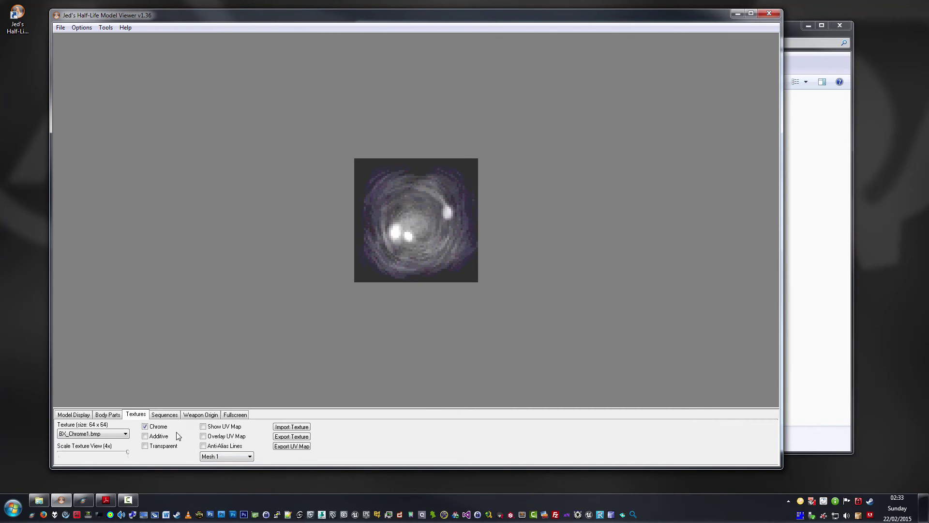
# - Turn on the UV map display, check BX_Pits1.bmp, and overlay the UV map on the BX_Hand1.bmp texture
pyautogui.click(214, 429)
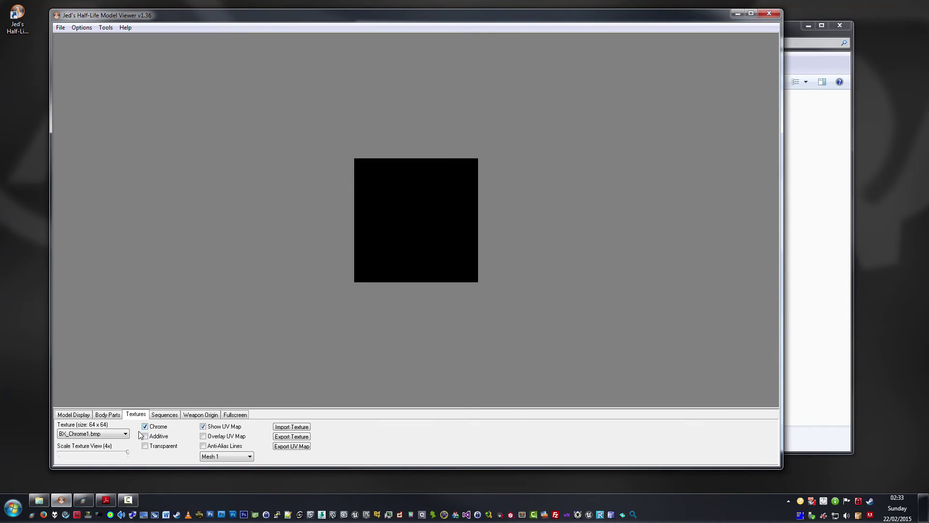
pyautogui.click(87, 433)
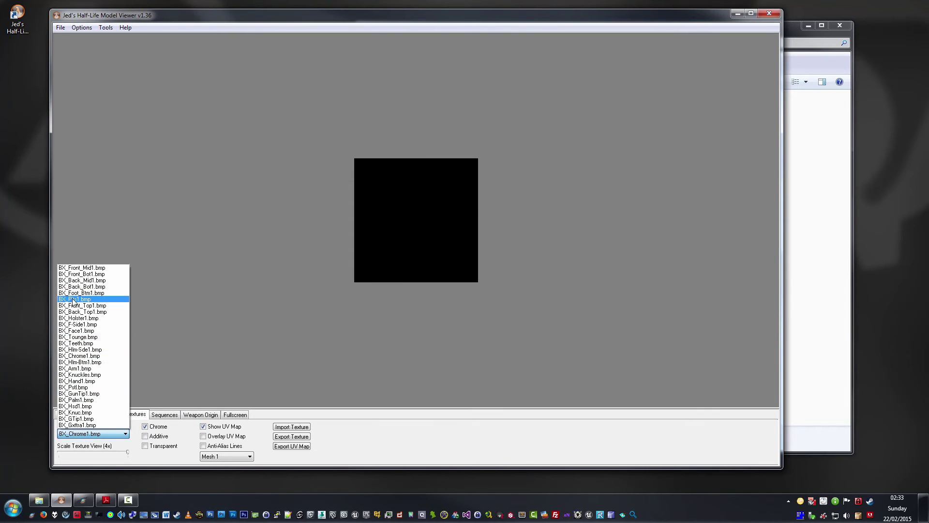
pyautogui.click(74, 299)
pyautogui.click(78, 437)
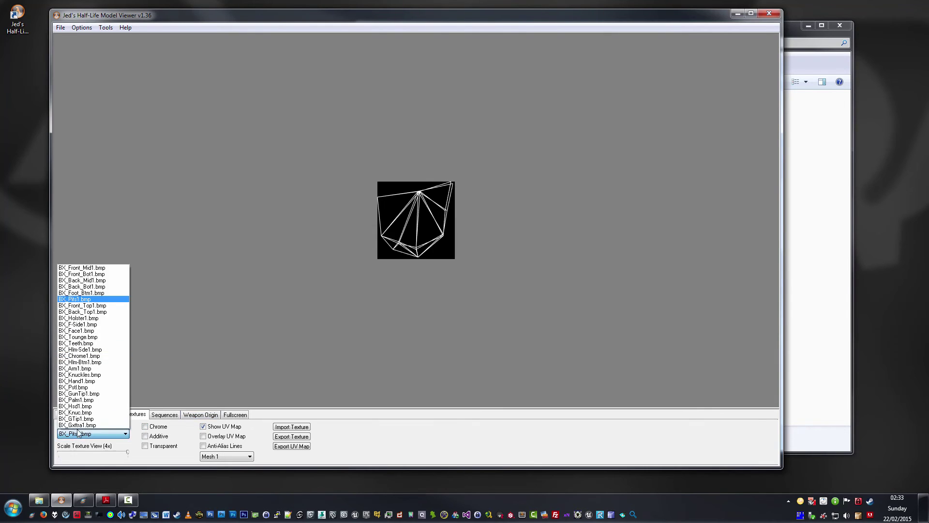
pyautogui.click(90, 384)
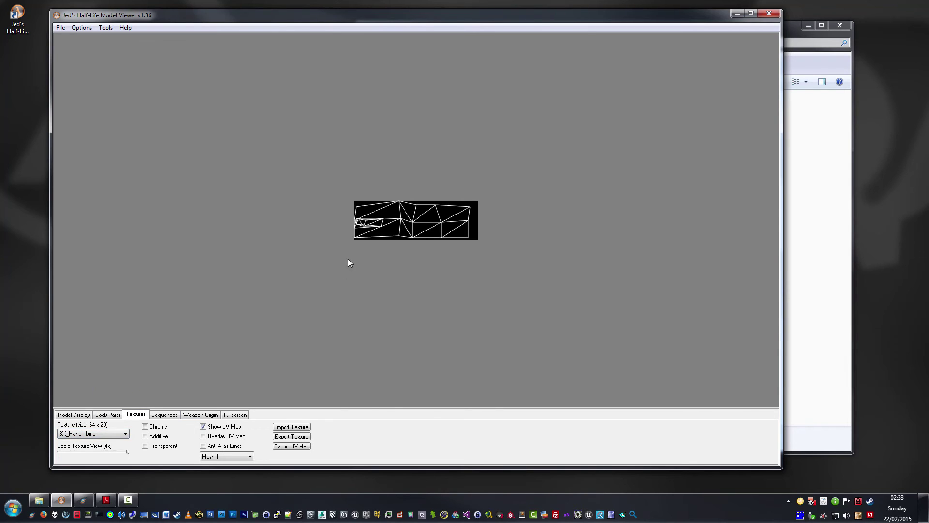
pyautogui.click(204, 437)
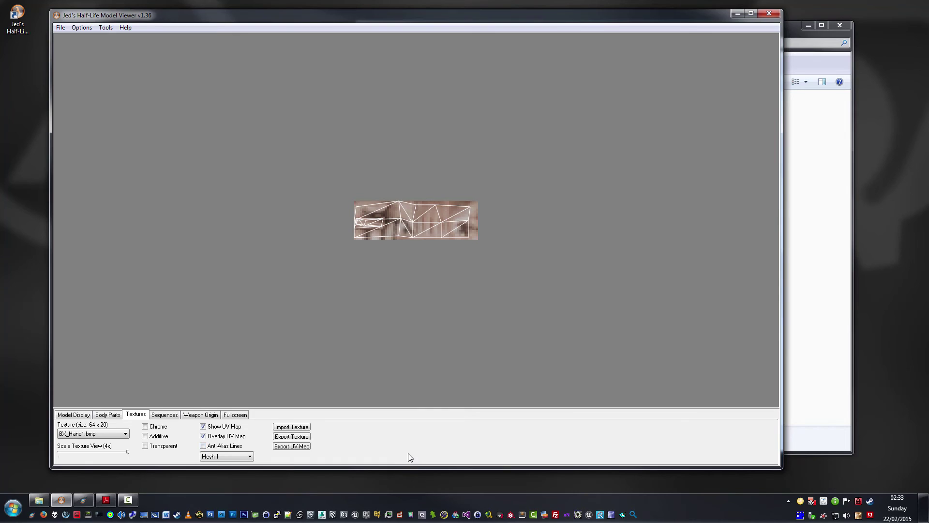
# - Compare the hand texture's UV overlay for the individual meshes and for All, ending on Mesh 1
pyautogui.click(231, 456)
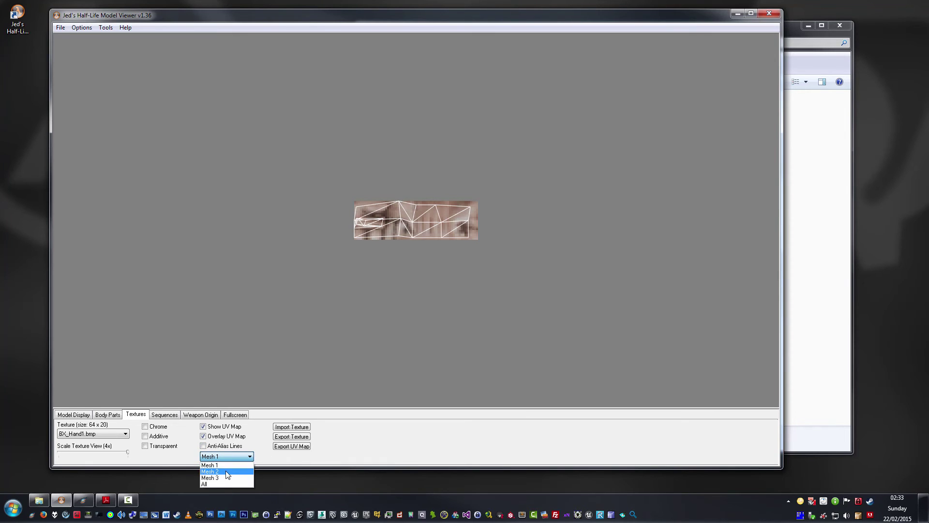
pyautogui.click(225, 473)
pyautogui.click(226, 456)
pyautogui.click(224, 474)
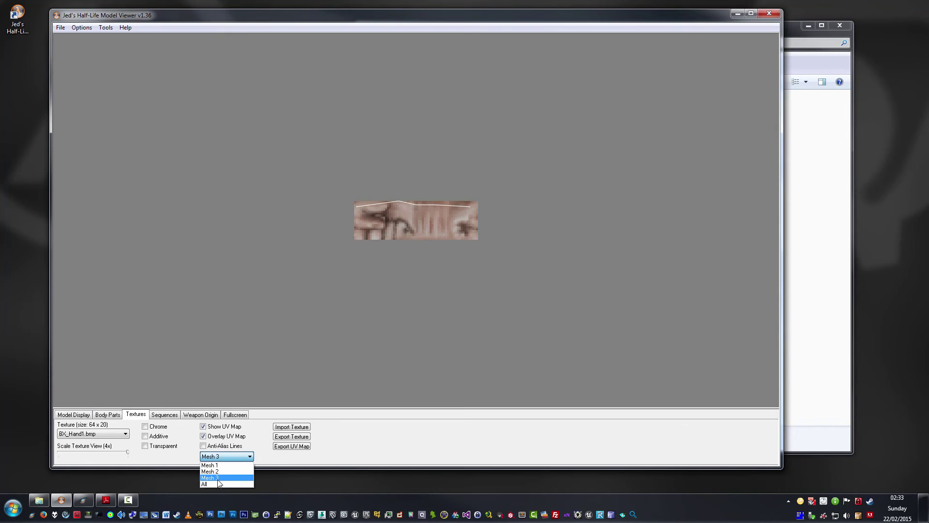
pyautogui.click(218, 484)
pyautogui.click(216, 454)
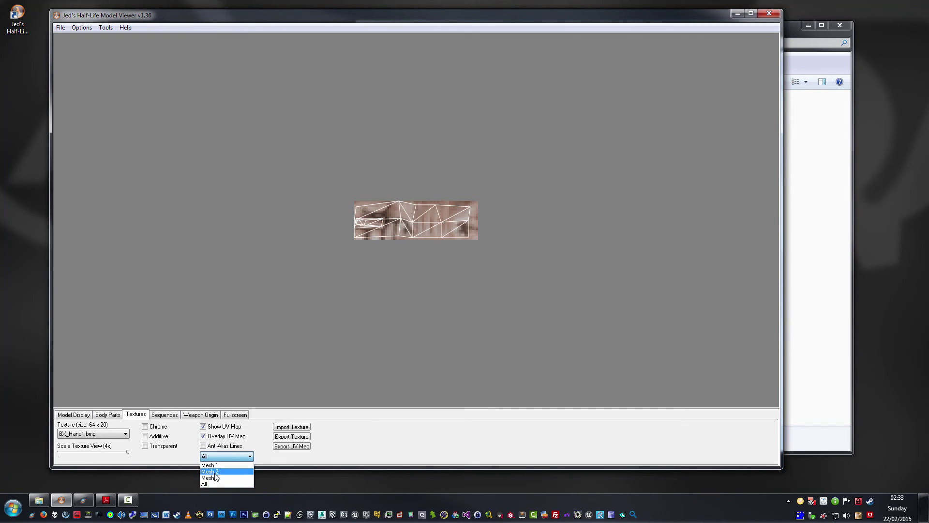
pyautogui.click(216, 474)
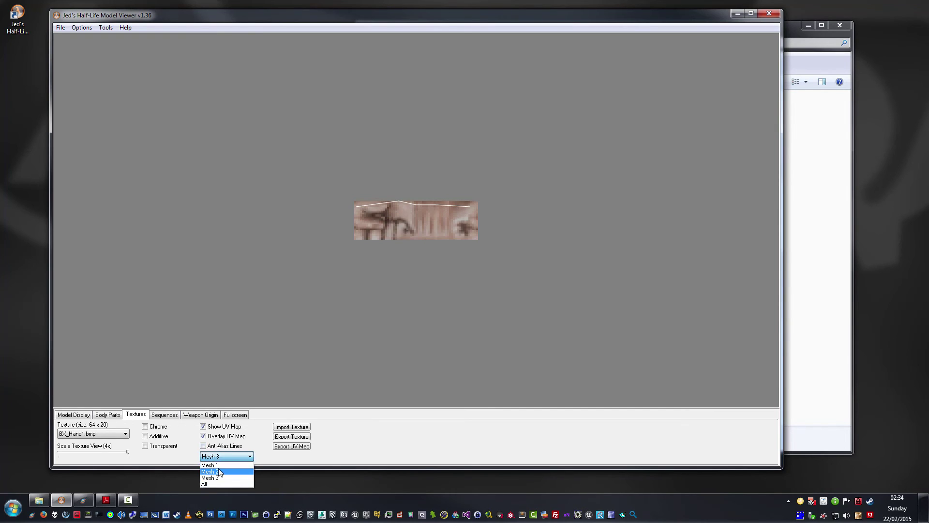
pyautogui.click(218, 468)
pyautogui.click(219, 458)
pyautogui.click(217, 462)
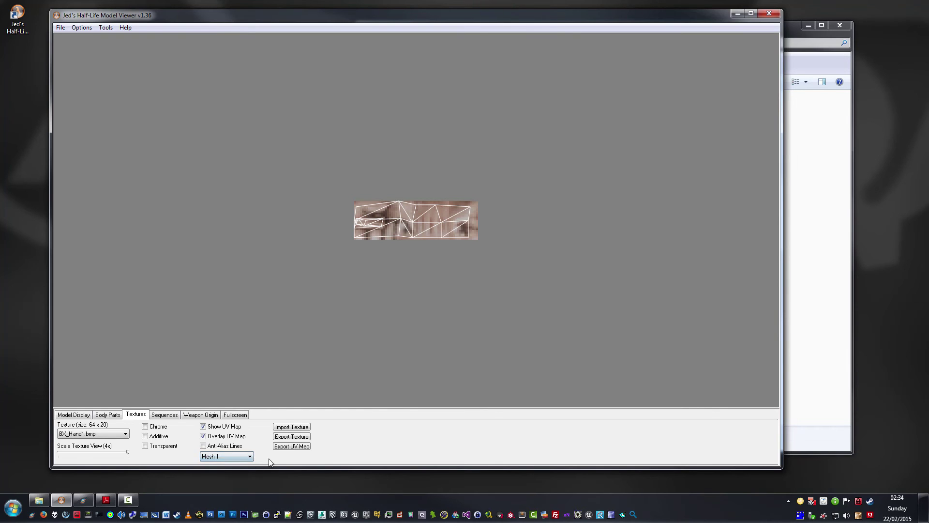
# - Try to import babychrome.bmp as a replacement for the BX_Hand1.bmp texture
pyautogui.click(300, 428)
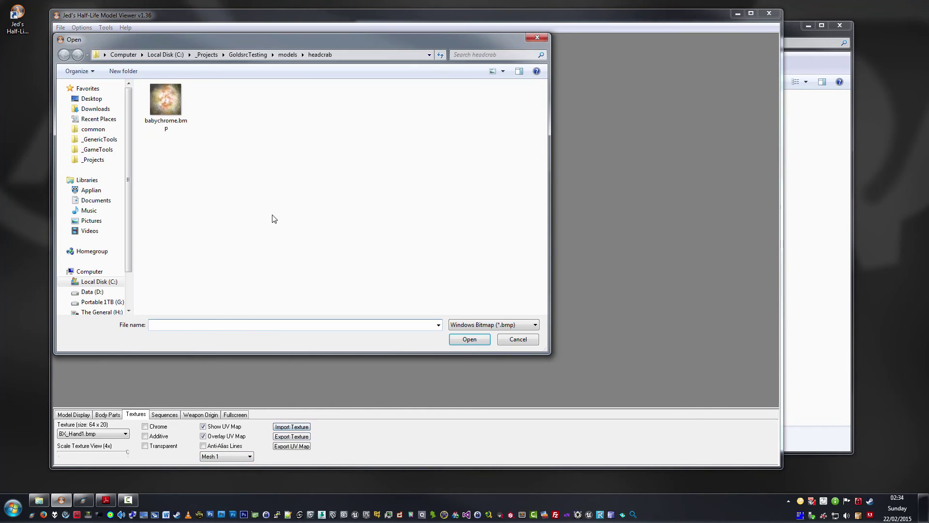
pyautogui.click(480, 339)
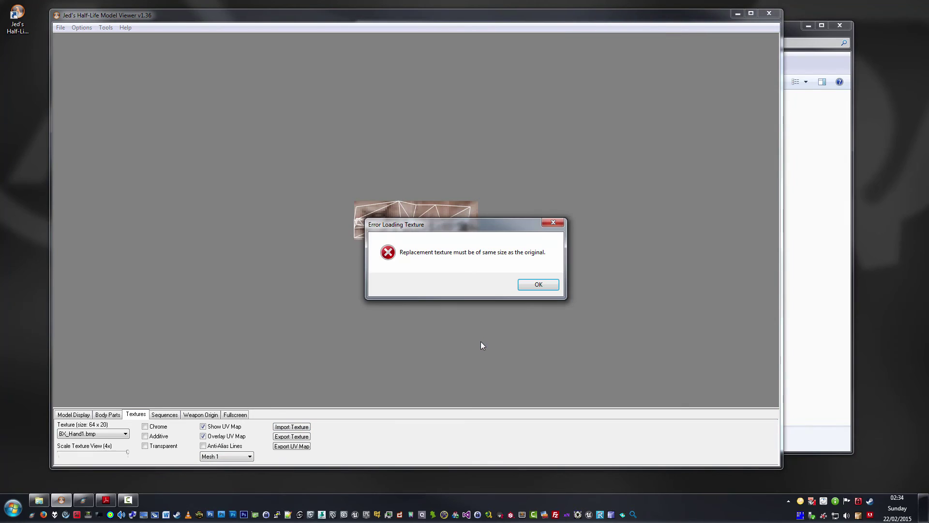
pyautogui.moveTo(420, 219); pyautogui.dragTo(289, 174)
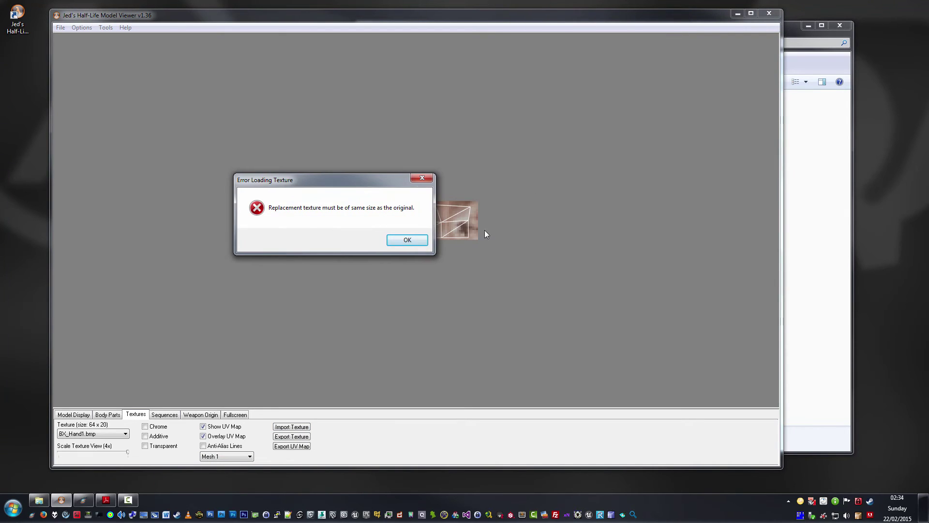
pyautogui.click(425, 240)
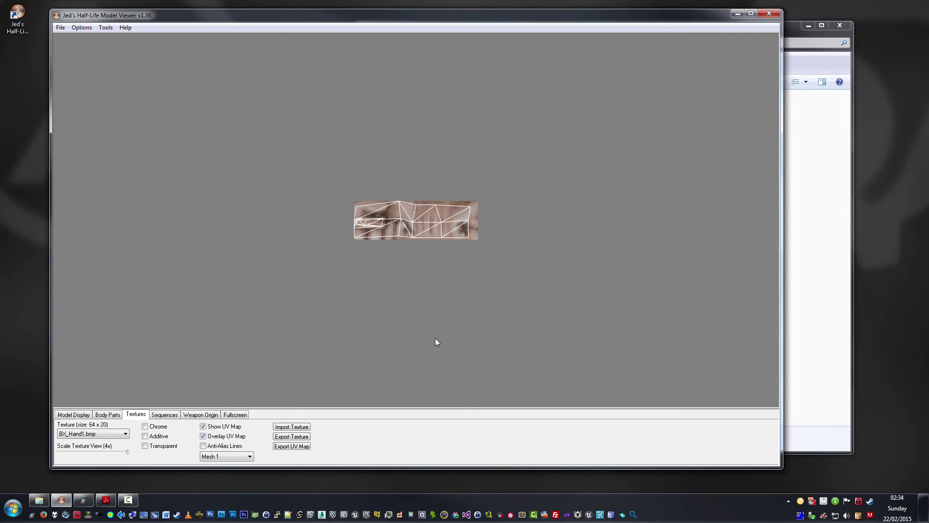
# - Look at the export dialogs for the hand texture and its UV map without saving either file
pyautogui.click(303, 437)
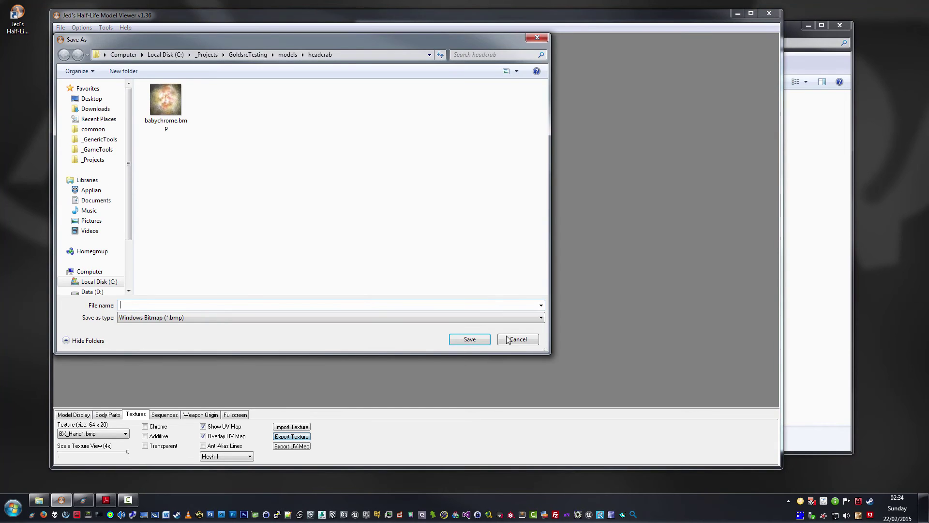
pyautogui.click(517, 339)
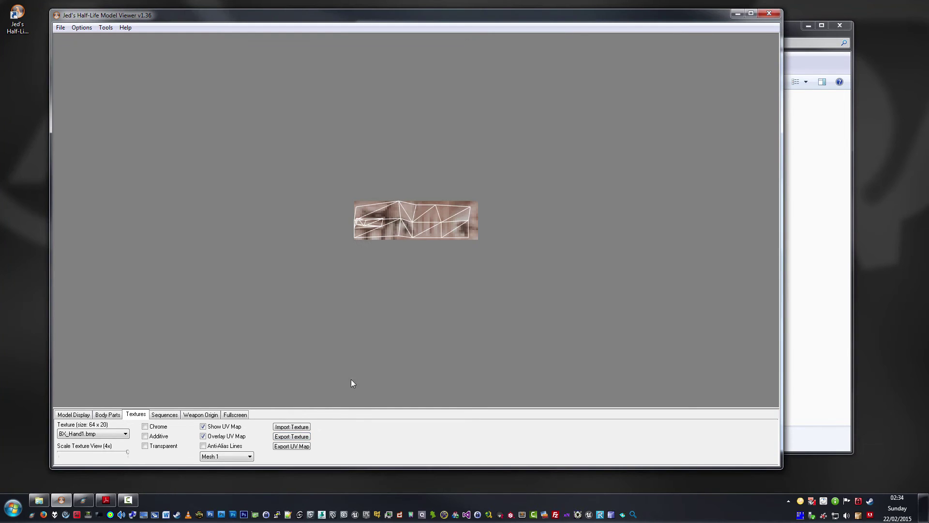
pyautogui.click(286, 448)
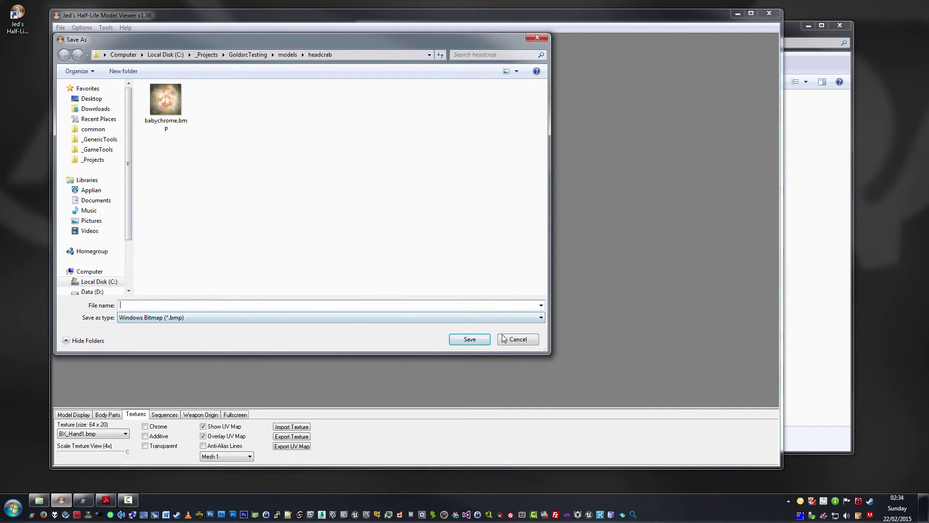
pyautogui.click(503, 338)
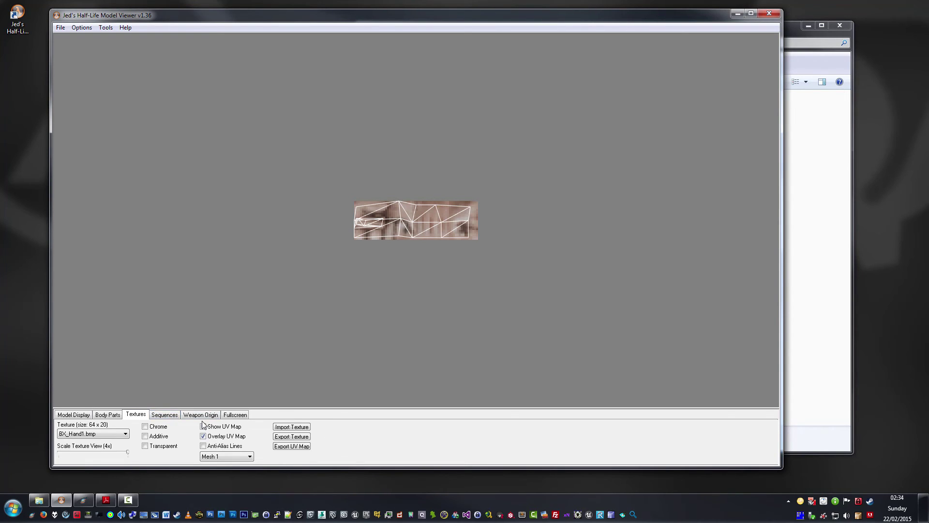
# - Play the walk animation sequence with the whole character in view
pyautogui.click(165, 415)
pyautogui.scroll(-5, 349, 294)
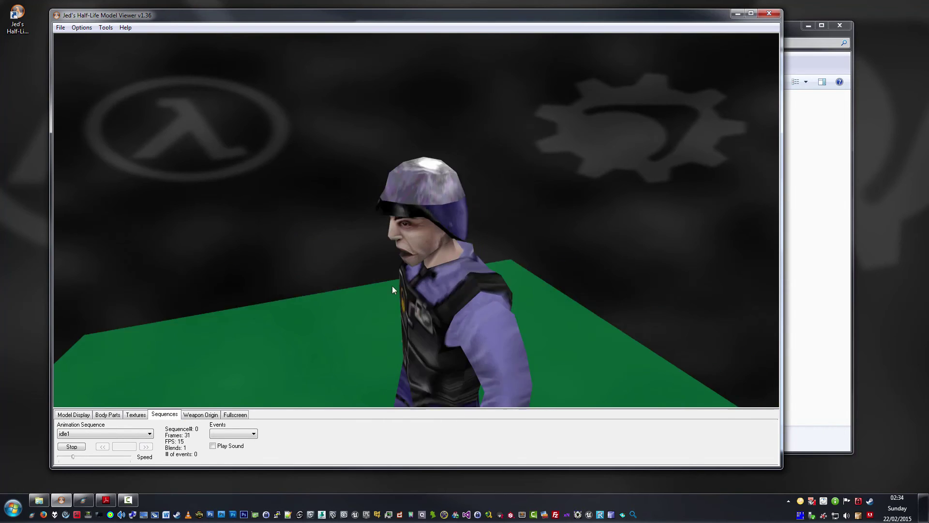
pyautogui.moveTo(416, 309); pyautogui.dragTo(324, 290)
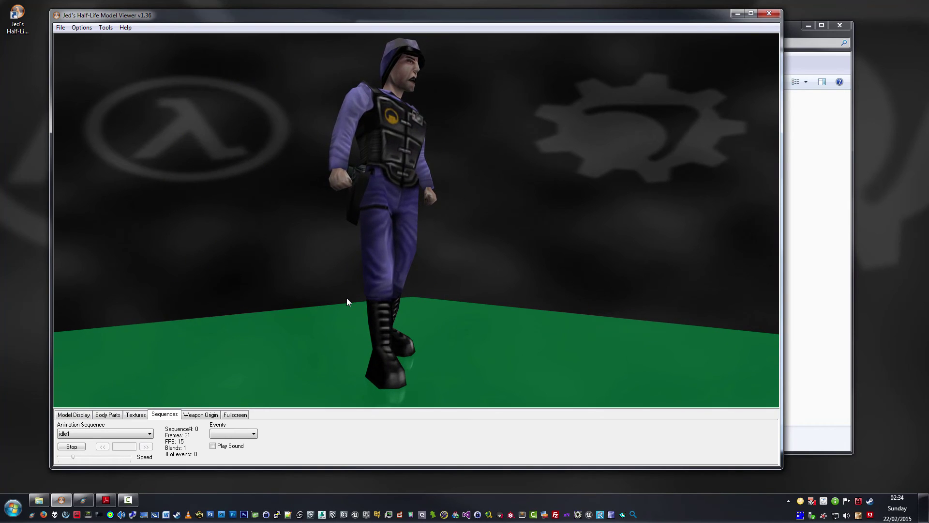
pyautogui.click(116, 433)
pyautogui.click(107, 433)
pyautogui.click(106, 433)
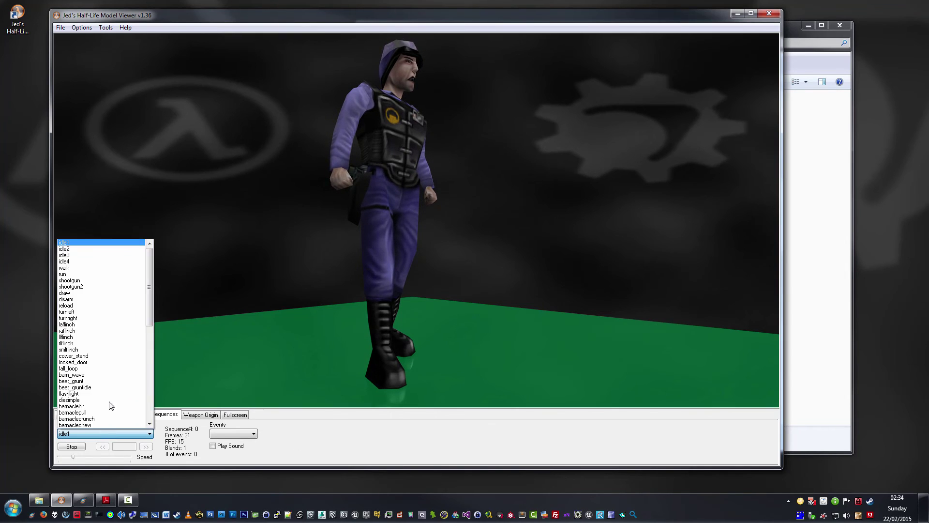
pyautogui.click(81, 275)
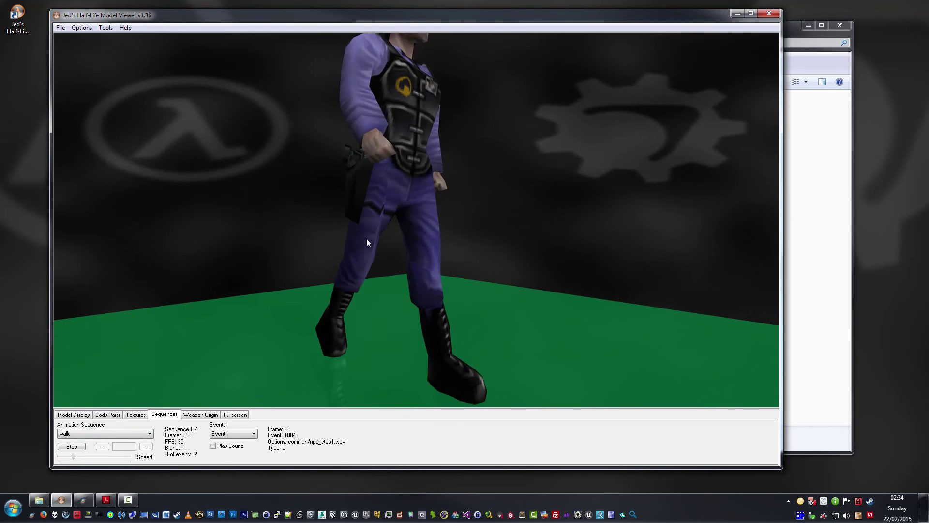
pyautogui.moveTo(367, 238); pyautogui.dragTo(385, 237, button='right')
pyautogui.moveTo(384, 234); pyautogui.dragTo(394, 207)
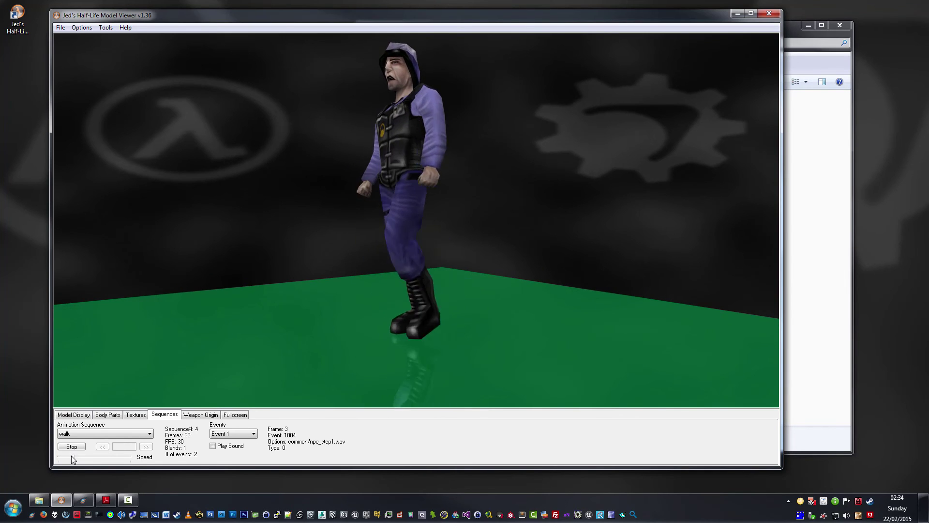
# - Slow the walk animation's playback speed and advance the stopped animation frame by frame to frame 23
pyautogui.moveTo(75, 457)
pyautogui.mouseDown()
pyautogui.moveTo(65, 457)
pyautogui.moveTo(114, 457)
pyautogui.moveTo(62, 460)
pyautogui.mouseUp()
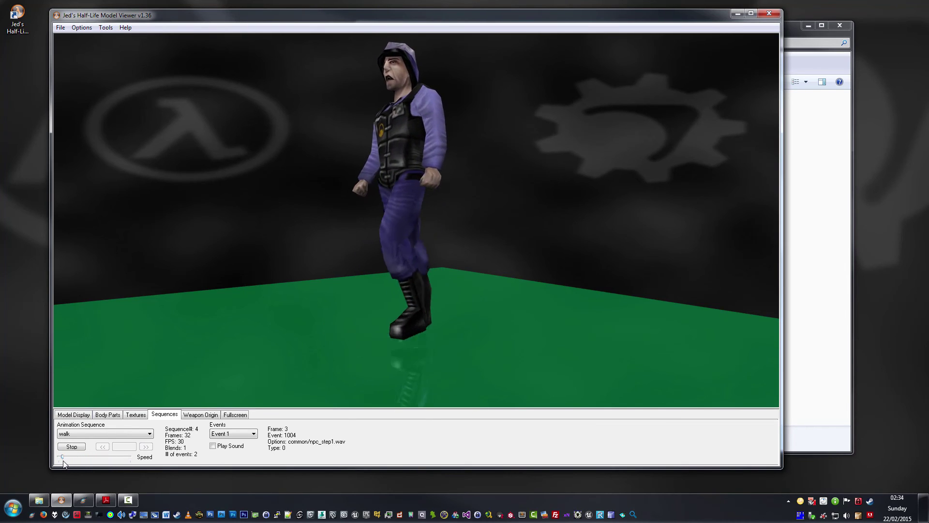
pyautogui.click(71, 446)
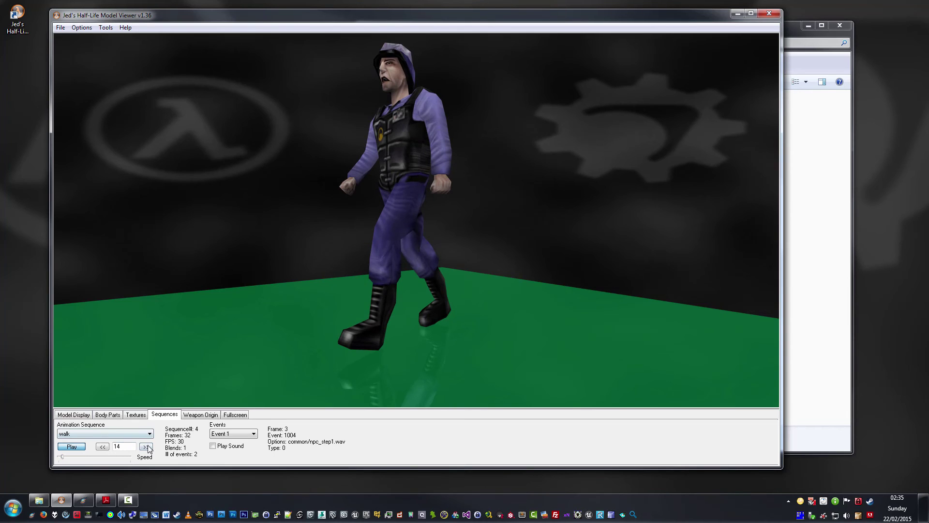
pyautogui.click(146, 446)
pyautogui.click(145, 446)
pyautogui.click(146, 446)
pyautogui.click(146, 446)
pyautogui.click(146, 446)
pyautogui.click(146, 446)
pyautogui.click(146, 446)
pyautogui.click(145, 446)
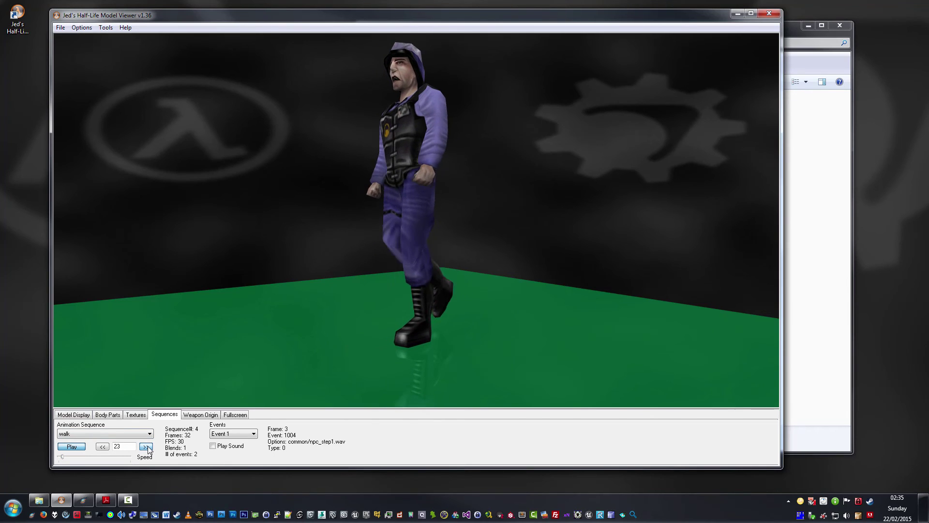
# - Advance the stopped walk animation to frame 24 and review the details of Event 1 and Event 2
pyautogui.click(147, 446)
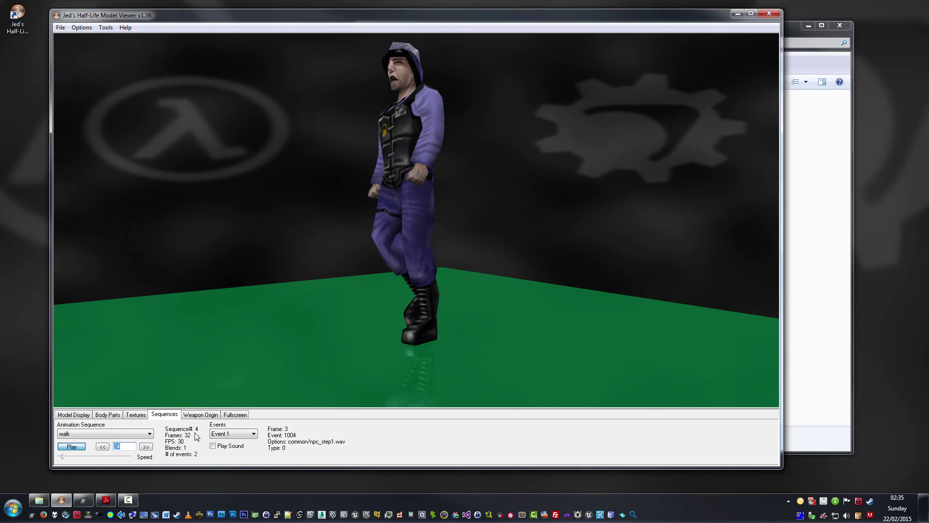
pyautogui.moveTo(63, 459); pyautogui.dragTo(71, 456)
pyautogui.click(230, 434)
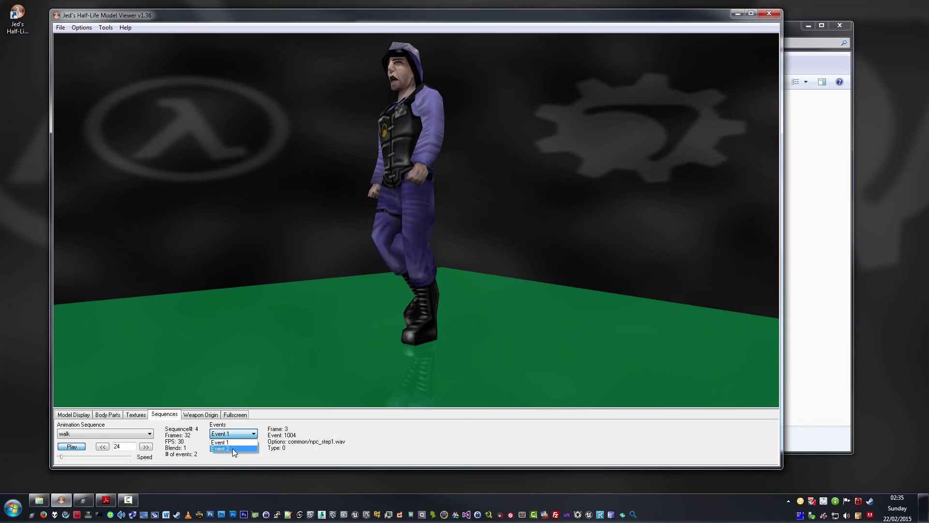
pyautogui.click(232, 448)
pyautogui.click(242, 432)
pyautogui.click(241, 441)
# - Enable event sound playback and play the walk animation at a reduced speed
pyautogui.click(213, 446)
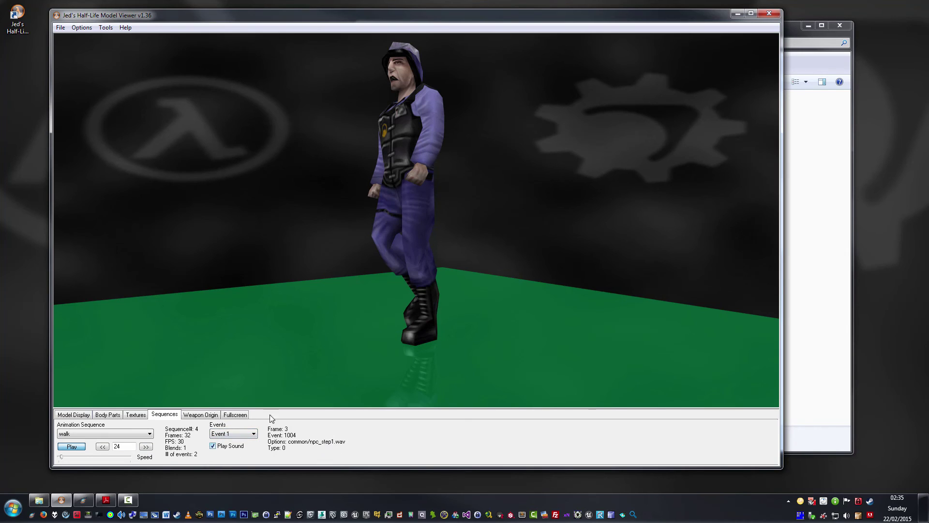
pyautogui.click(71, 446)
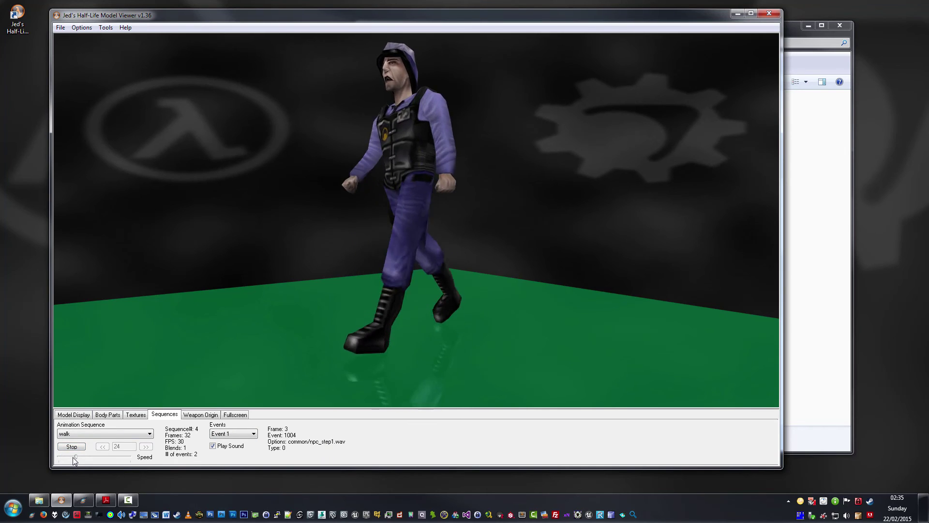
pyautogui.moveTo(75, 457); pyautogui.dragTo(64, 463)
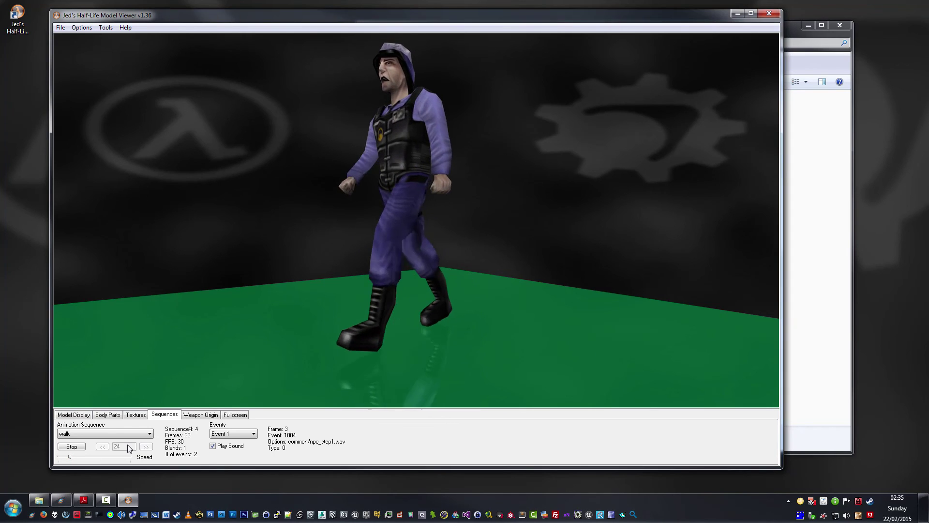
# - Compare the frame and sound file details of both walk events while the animation plays, ending on Event 1
pyautogui.click(252, 434)
pyautogui.click(242, 448)
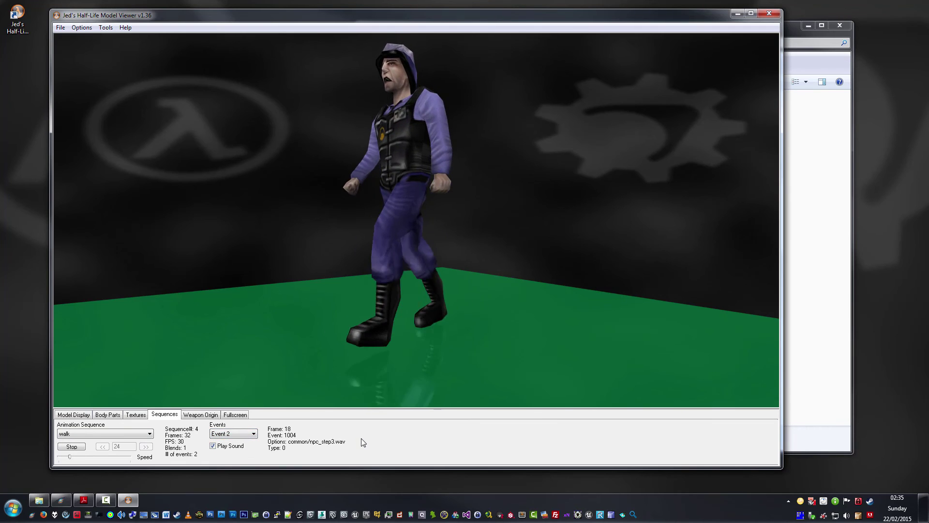
pyautogui.click(252, 434)
pyautogui.click(242, 441)
pyautogui.click(252, 434)
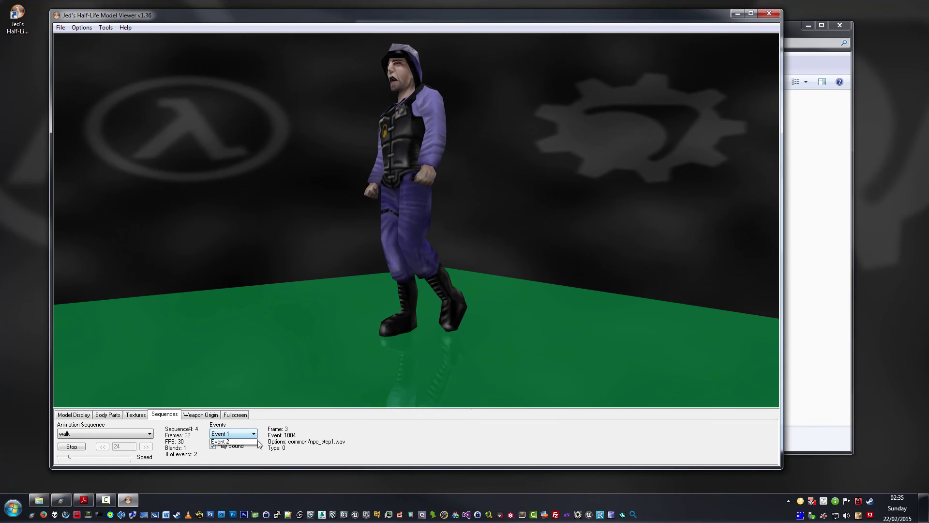
pyautogui.click(236, 446)
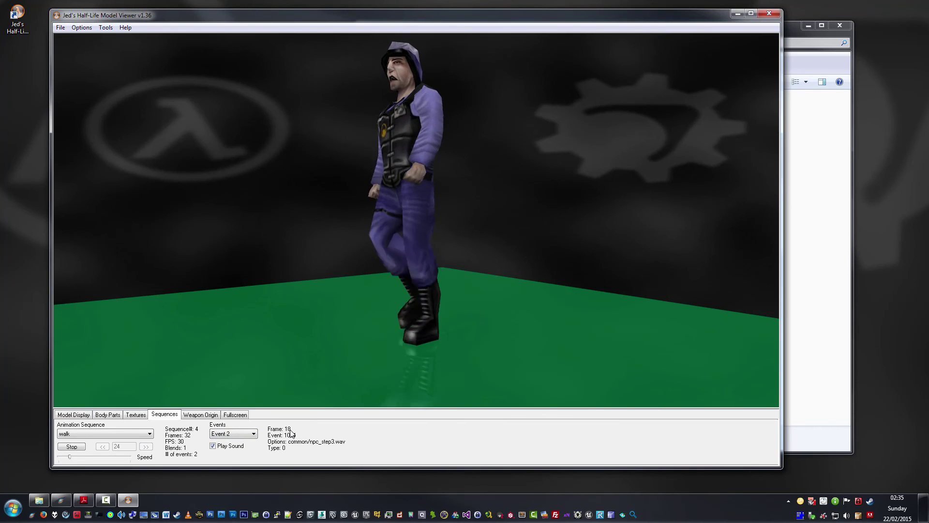
pyautogui.click(252, 434)
pyautogui.click(242, 441)
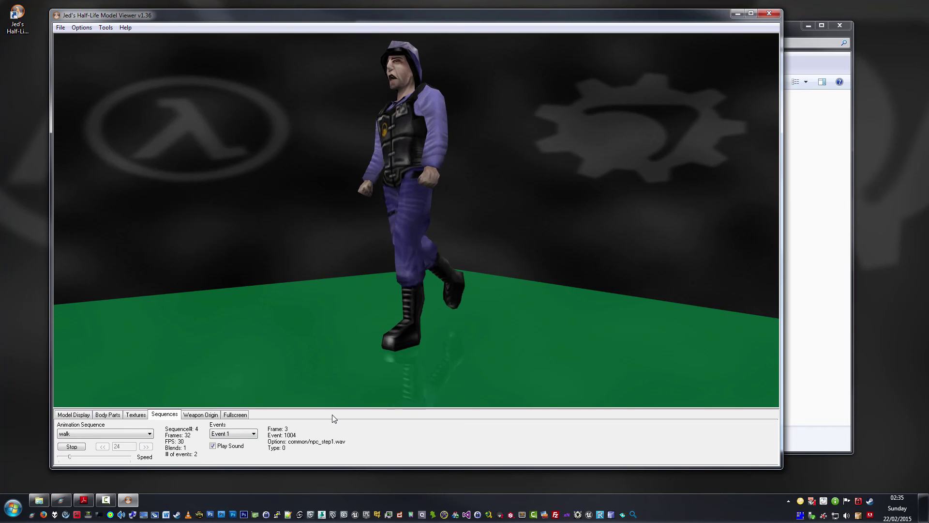
# - Check the current model in the weapon origin view, and load the recent model v_crowbar.mdl, discarding the current model's changes
pyautogui.click(196, 415)
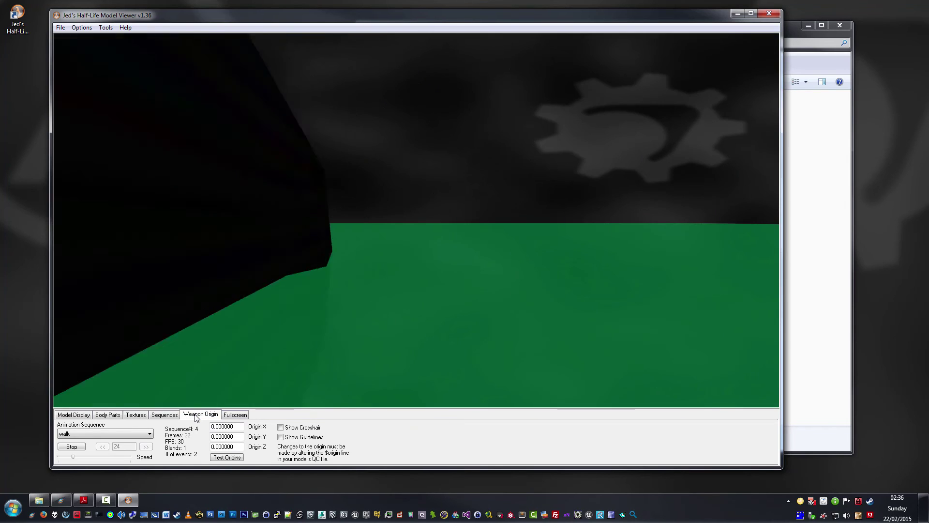
pyautogui.click(59, 28)
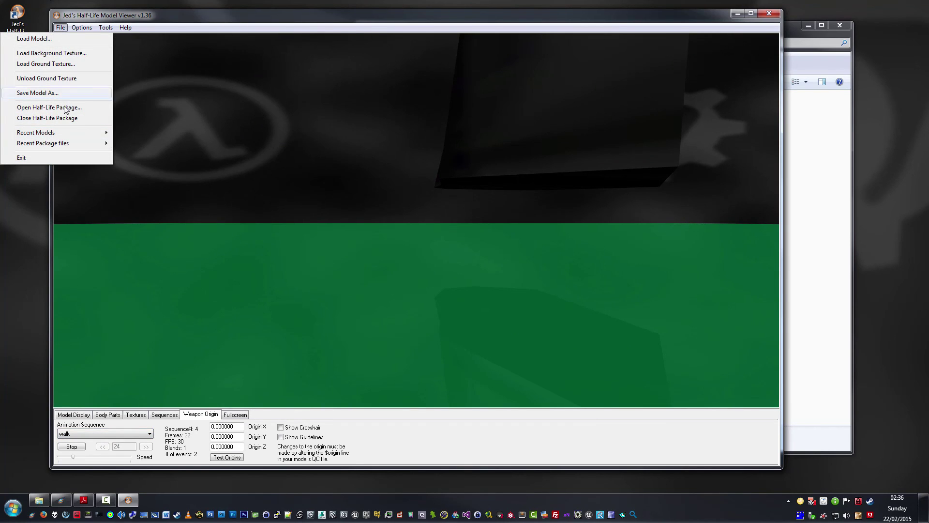
pyautogui.moveTo(76, 135)
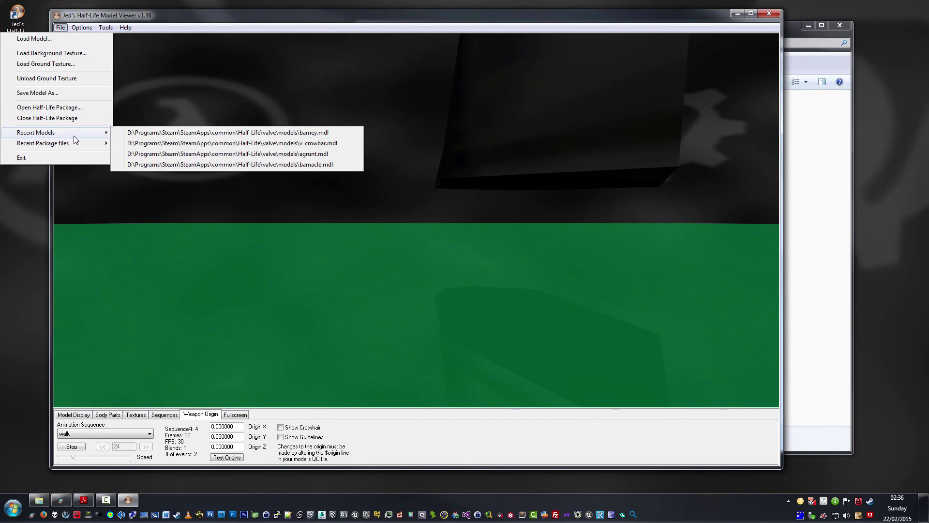
pyautogui.click(259, 143)
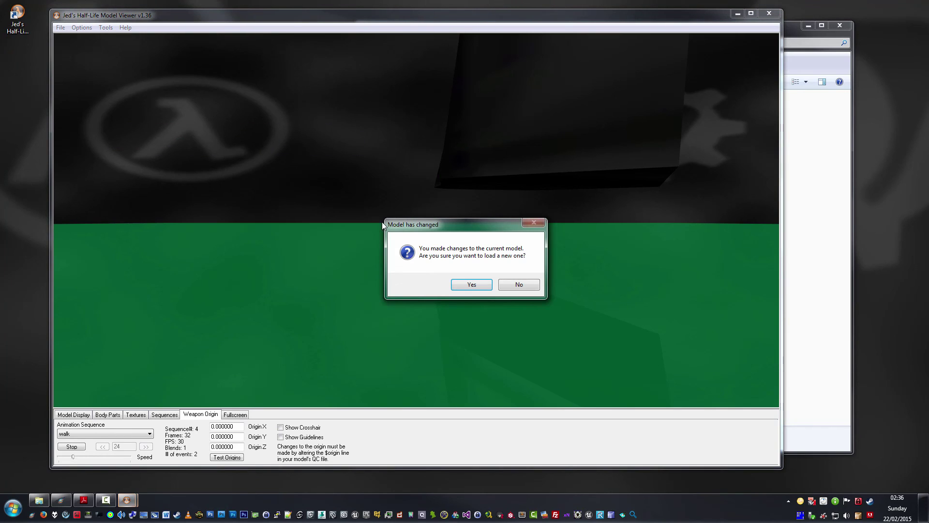
pyautogui.click(472, 284)
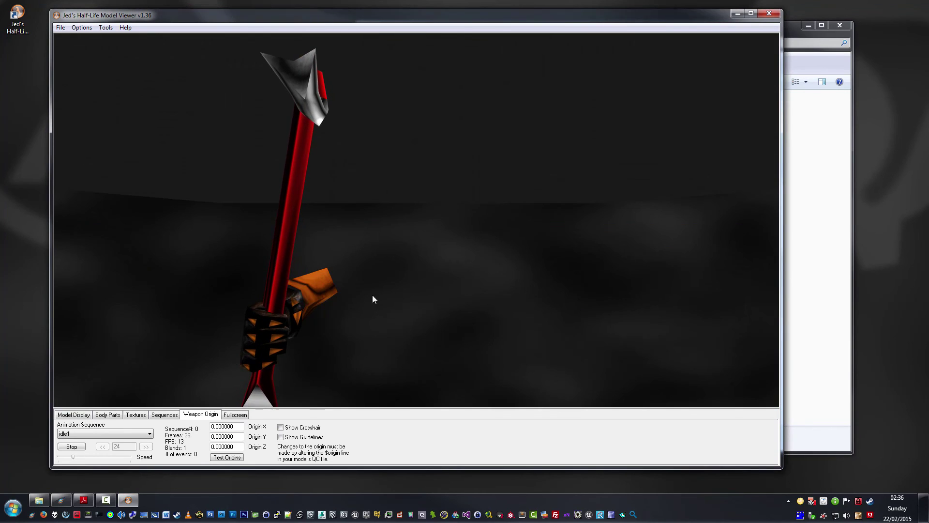
# - Hide the ground and show the crowbar in the first-person weapon origin view
pyautogui.click(207, 415)
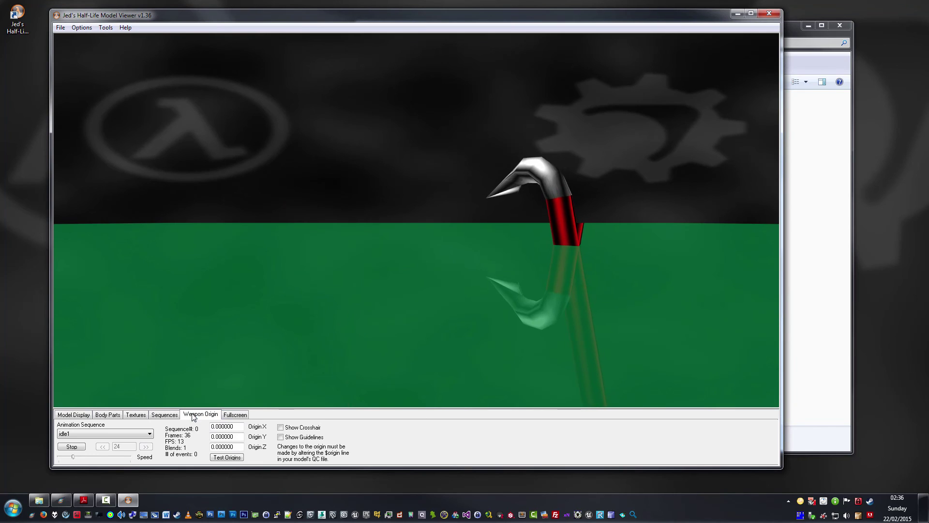
pyautogui.click(74, 414)
pyautogui.click(183, 427)
pyautogui.click(184, 427)
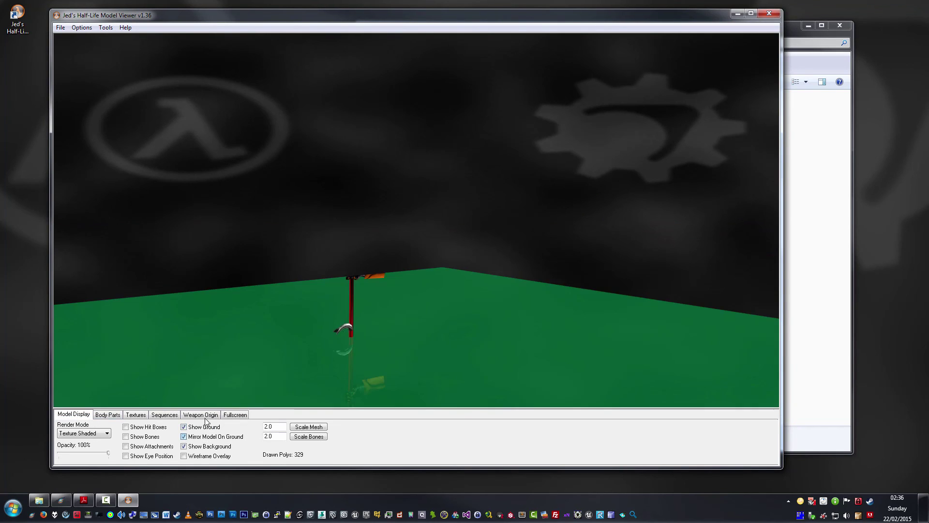
pyautogui.click(200, 414)
pyautogui.click(74, 414)
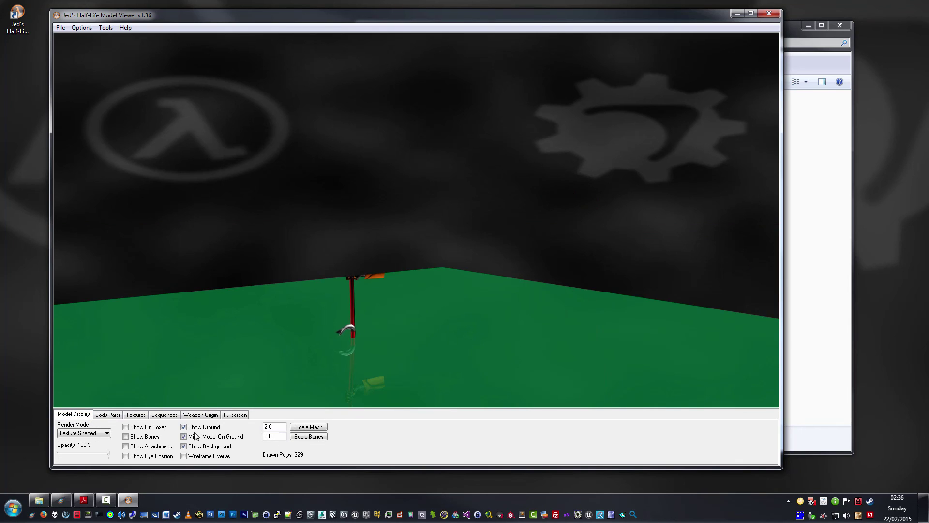
pyautogui.click(184, 426)
pyautogui.click(200, 415)
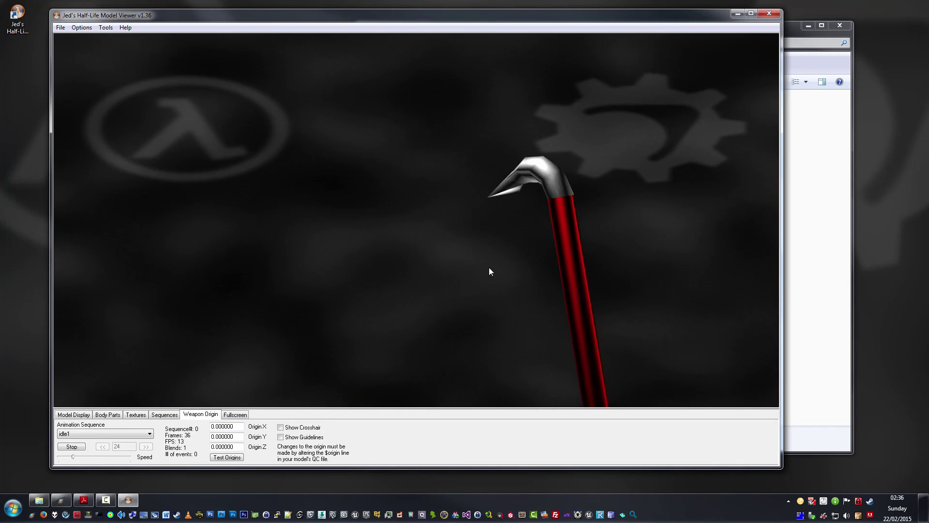
# - Play the crowbar's attack1miss sequence at a slower speed
pyautogui.click(128, 432)
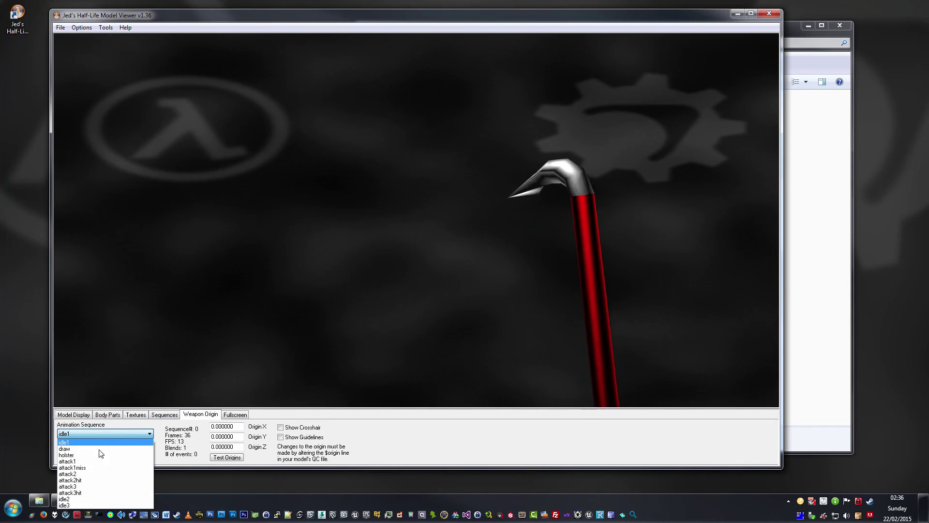
pyautogui.click(89, 467)
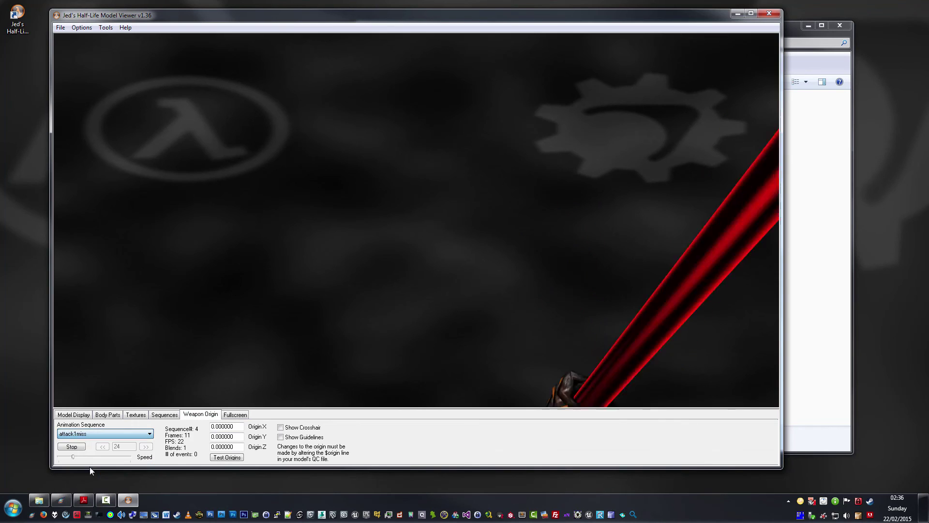
pyautogui.moveTo(72, 456); pyautogui.dragTo(66, 457)
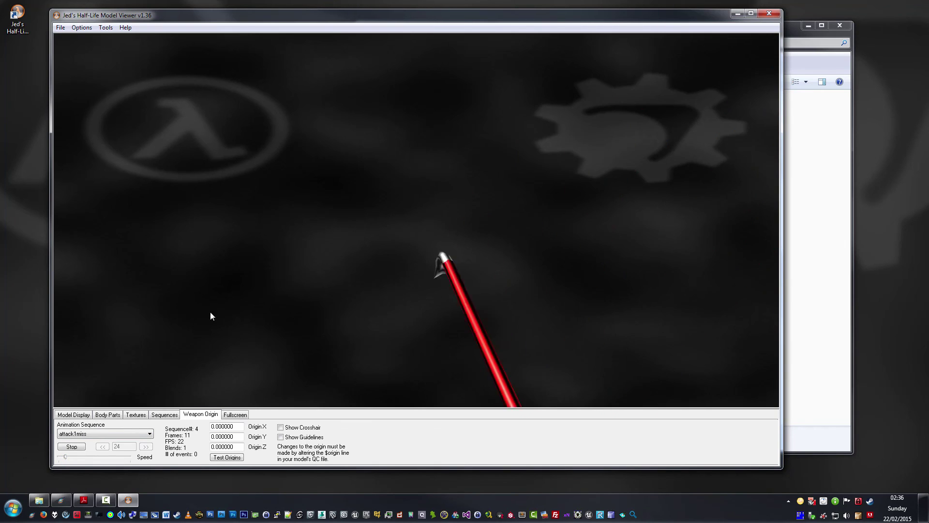
# - Show the crosshair, set its colour to yellow, and leave the guidelines hidden
pyautogui.click(281, 427)
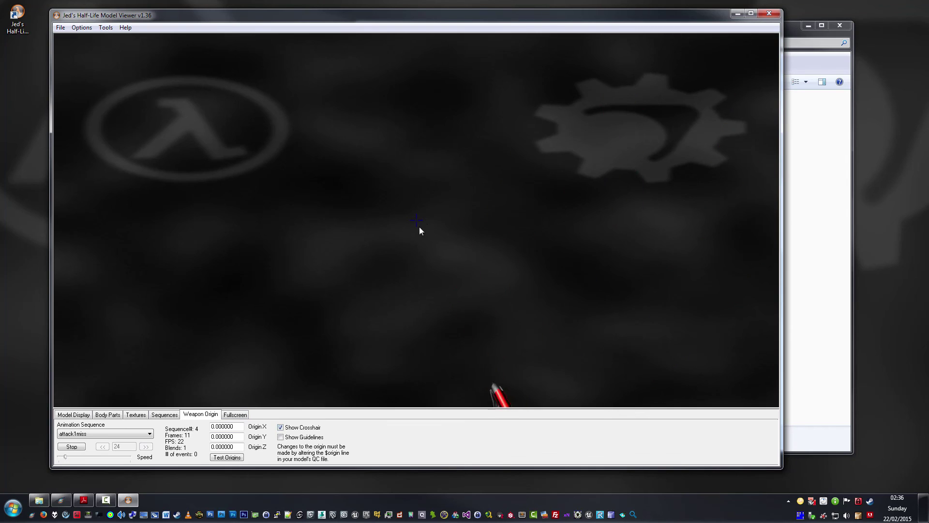
pyautogui.click(81, 28)
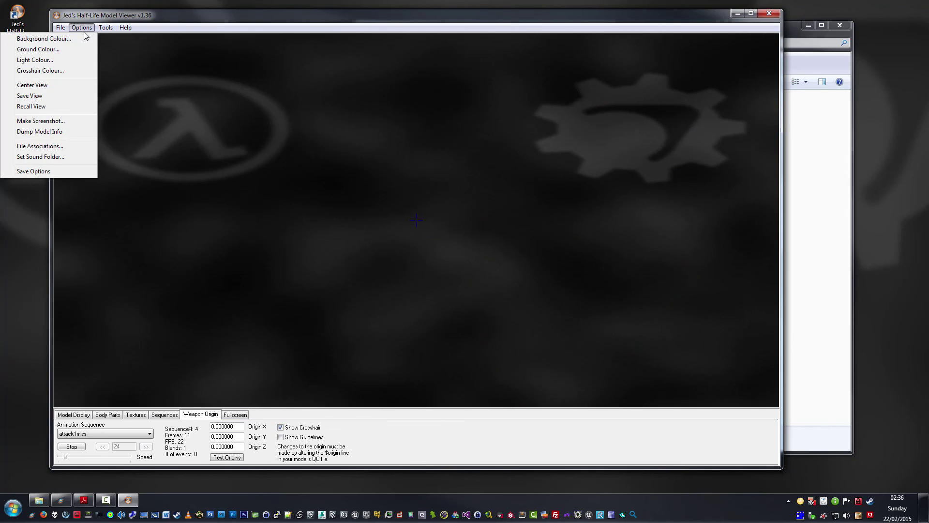
pyautogui.click(67, 74)
pyautogui.click(77, 71)
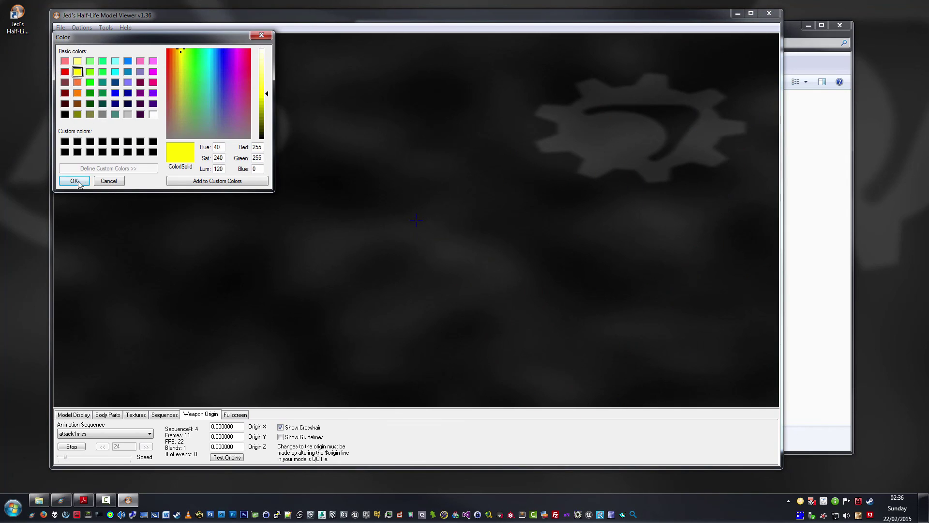
pyautogui.click(74, 181)
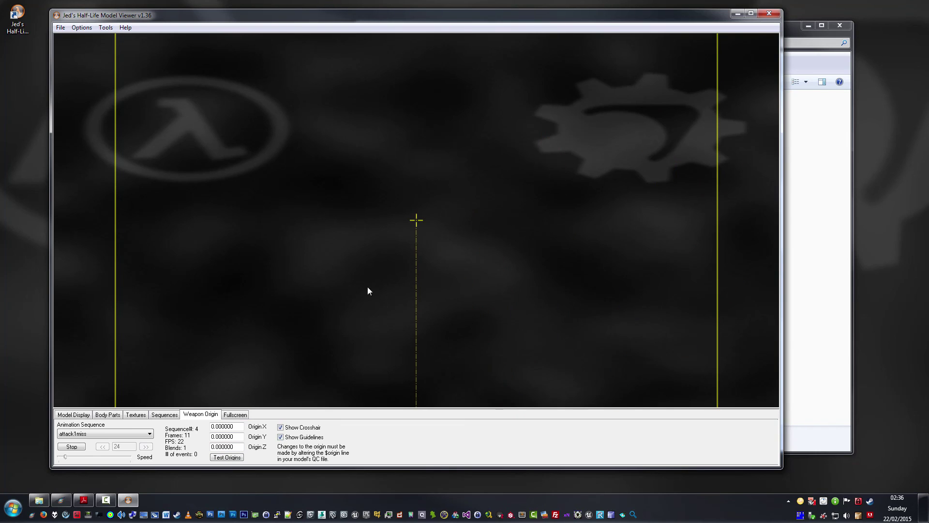
pyautogui.click(280, 437)
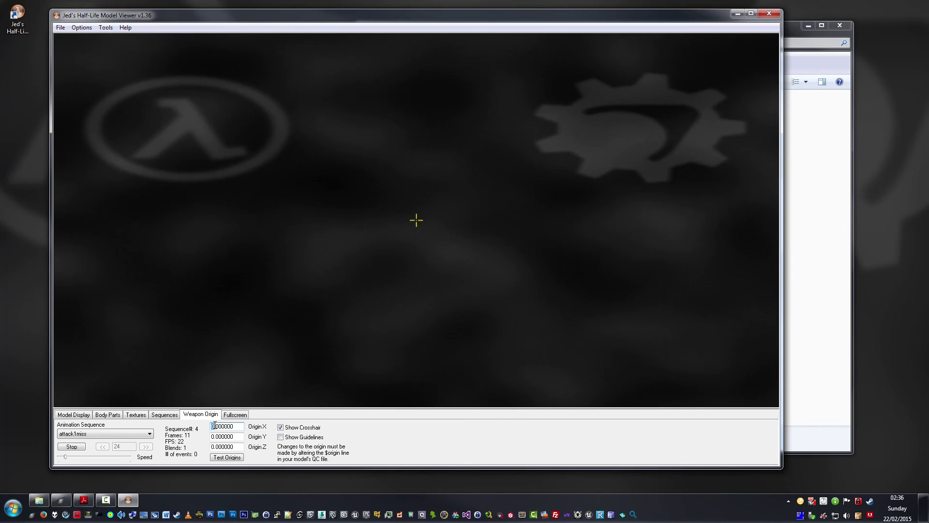
# - Test the crowbar's weapon origin with Origin X at -10 and at -20
pyautogui.click(215, 426)
pyautogui.press('BackSpace')
pyautogui.write('-10')
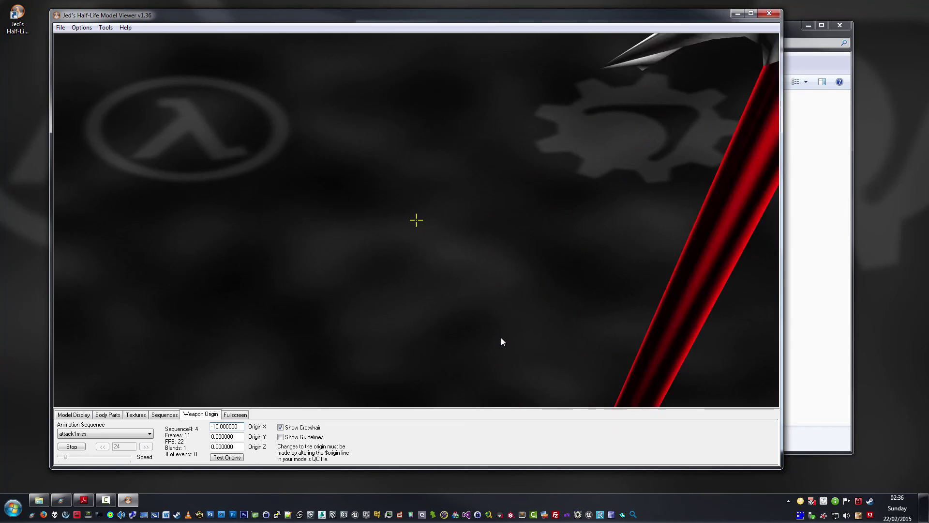
pyautogui.click(236, 458)
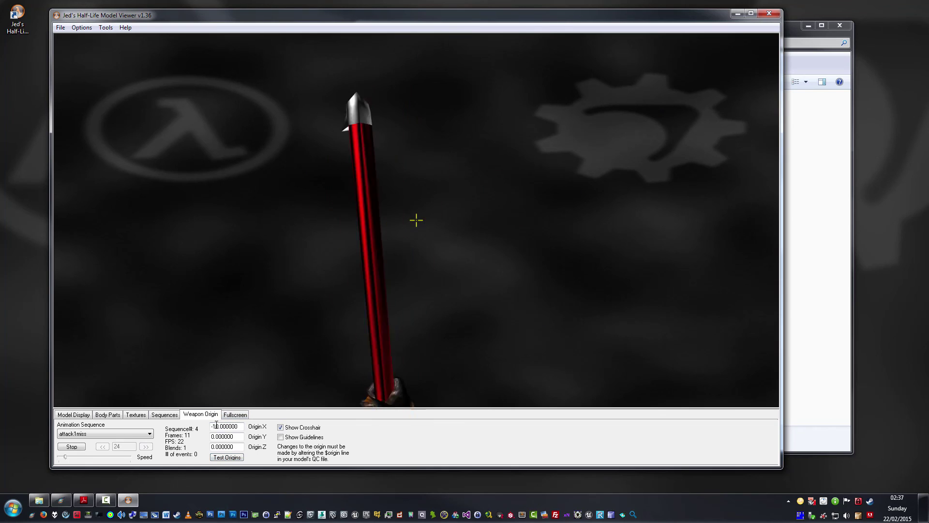
pyautogui.press('Delete')
pyautogui.press('Delete')
pyautogui.write('-2')
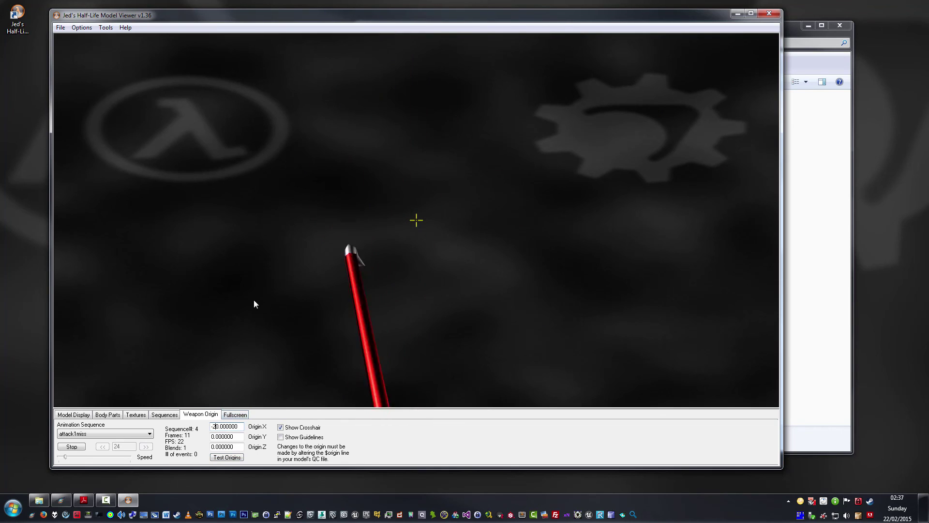
pyautogui.click(235, 458)
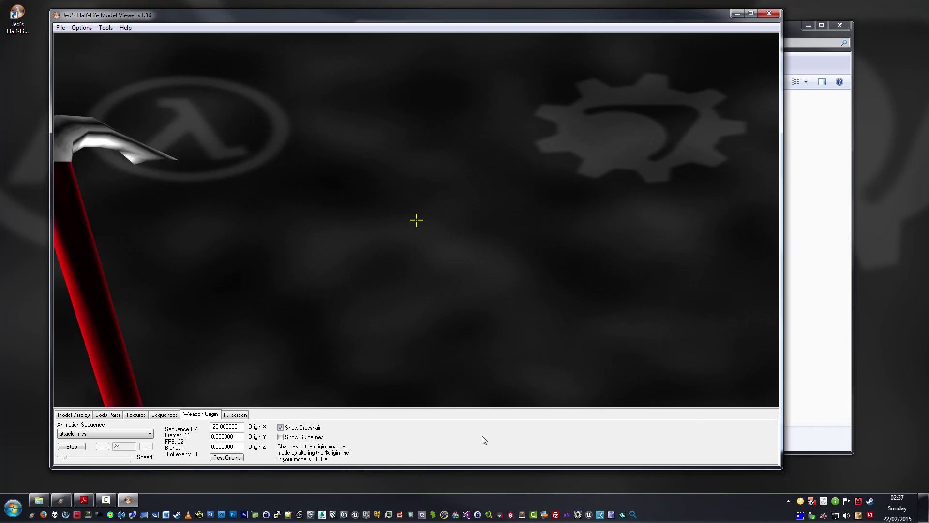
# - Choose a higher fullscreen resolution than 640 x 480 and display the crowbar model in fullscreen
pyautogui.click(236, 414)
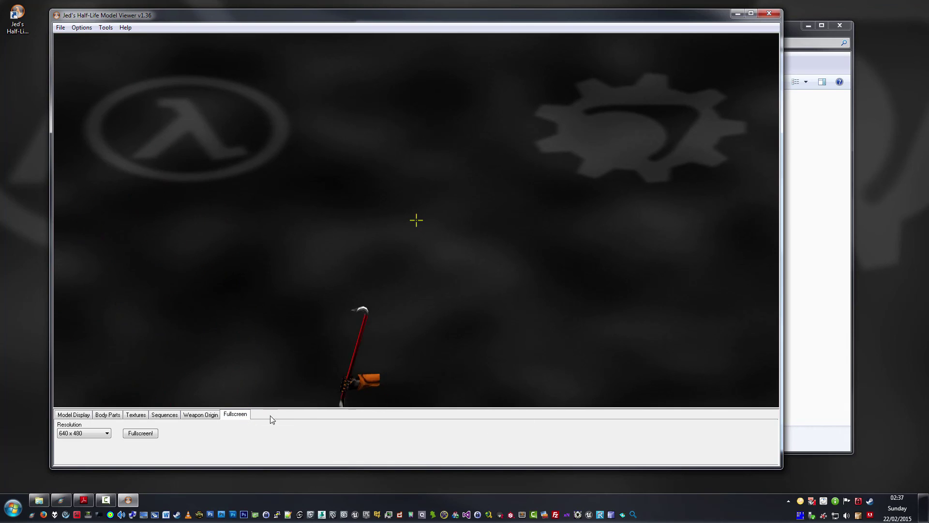
pyautogui.click(100, 433)
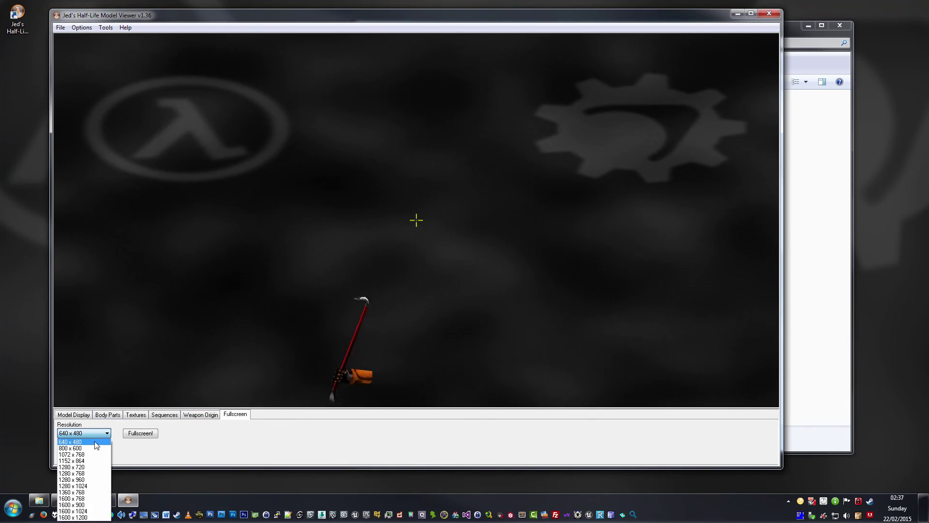
pyautogui.click(84, 483)
pyautogui.click(140, 433)
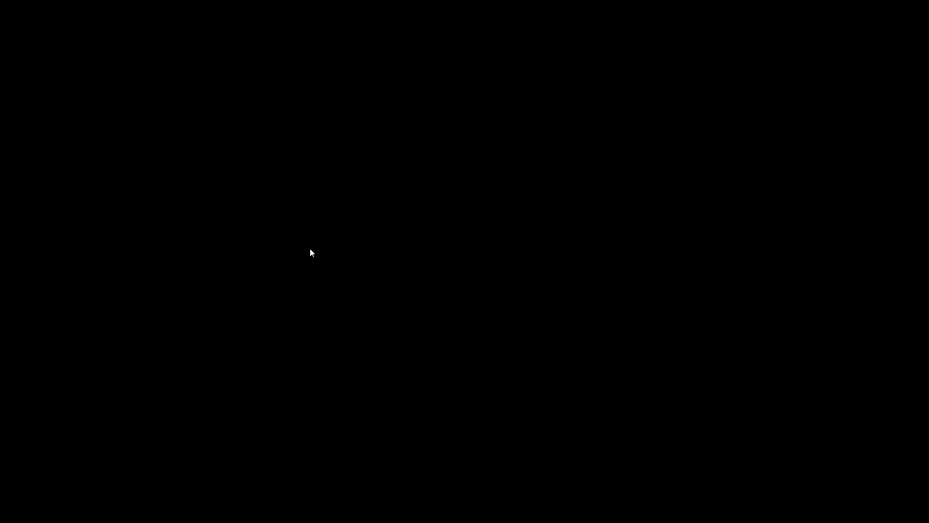